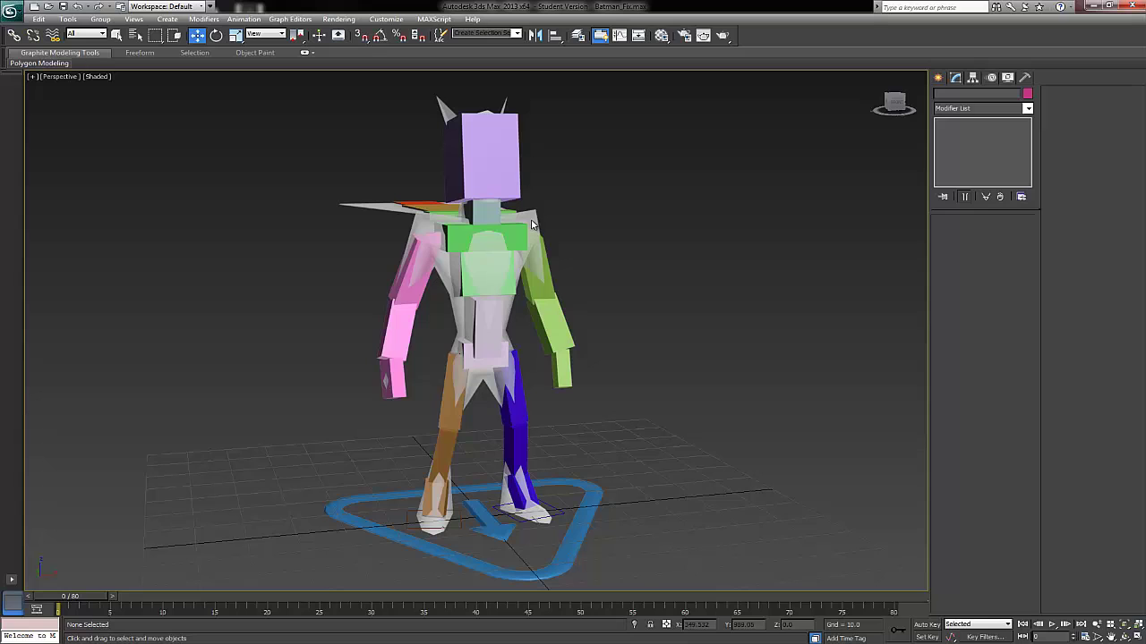
Step: Unfreeze all objects and turn off See-Through in the Batman mesh's object properties
right_click(609, 253)
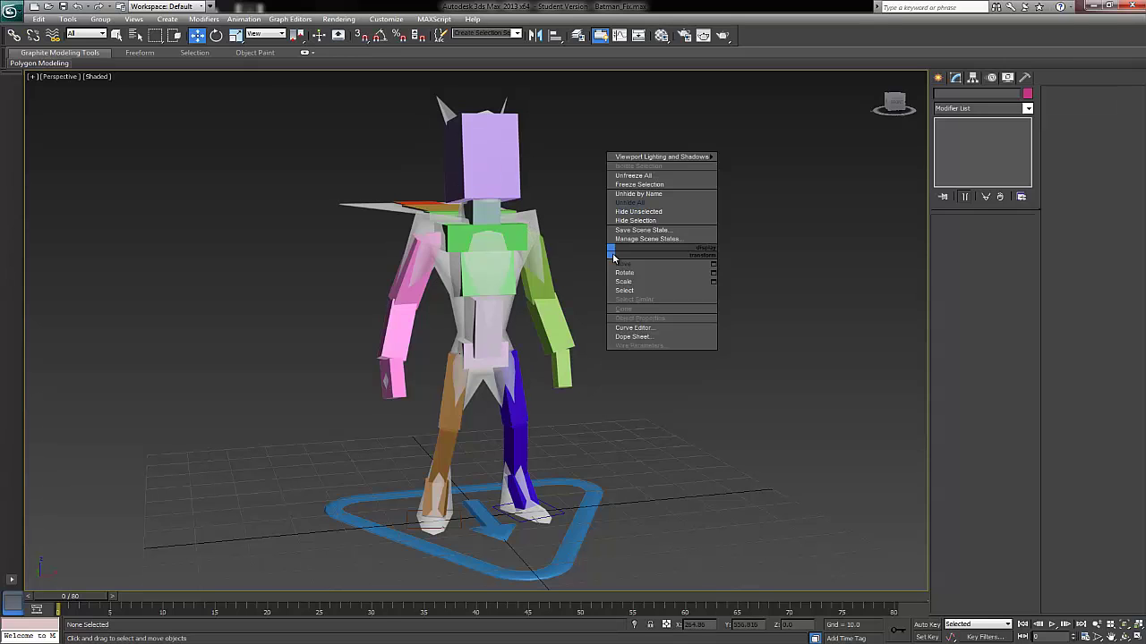
click(643, 176)
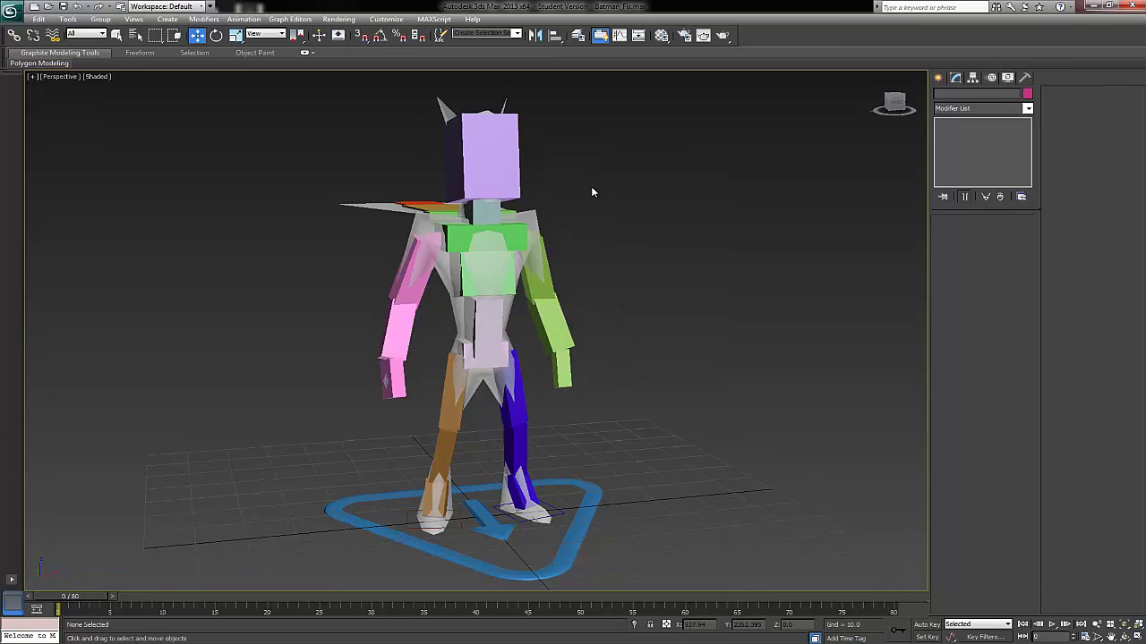
click(534, 224)
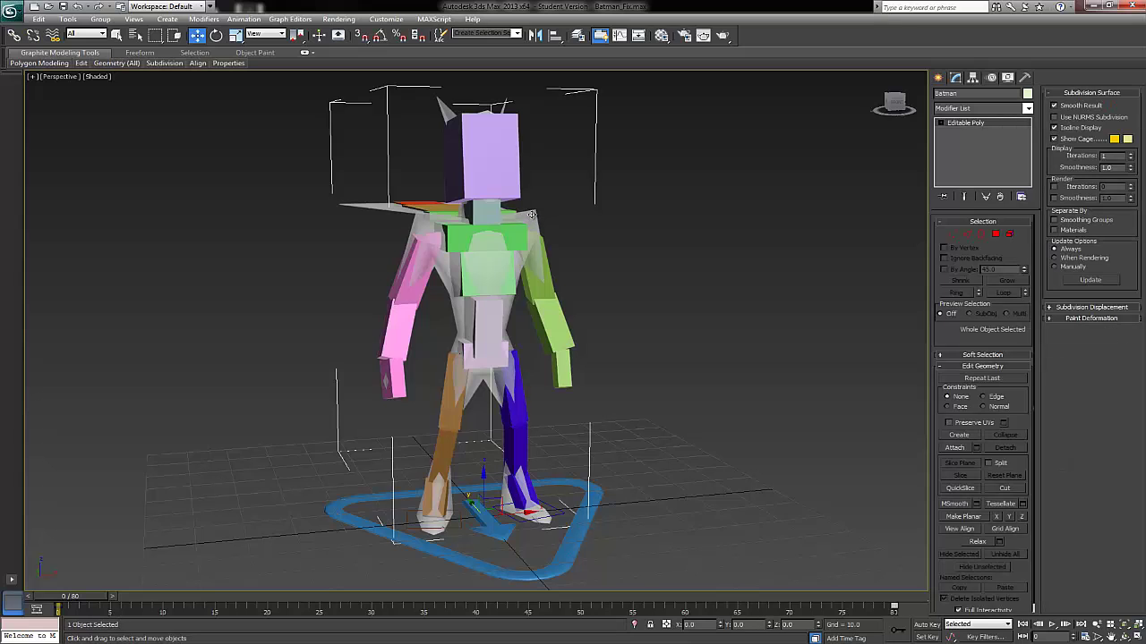
right_click(532, 216)
click(560, 284)
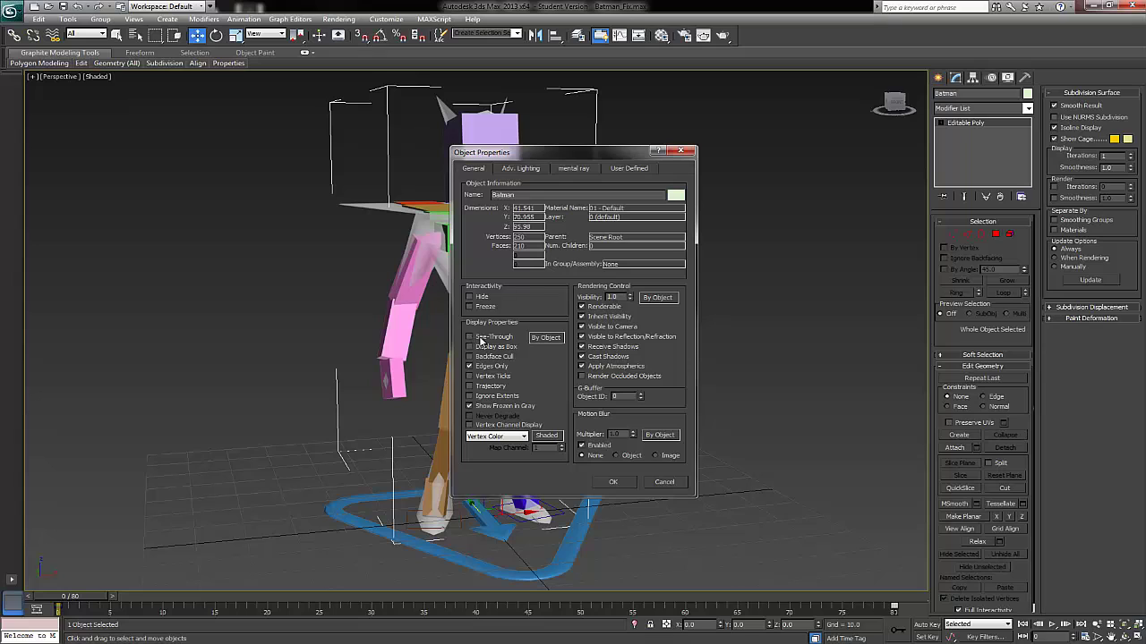
click(606, 482)
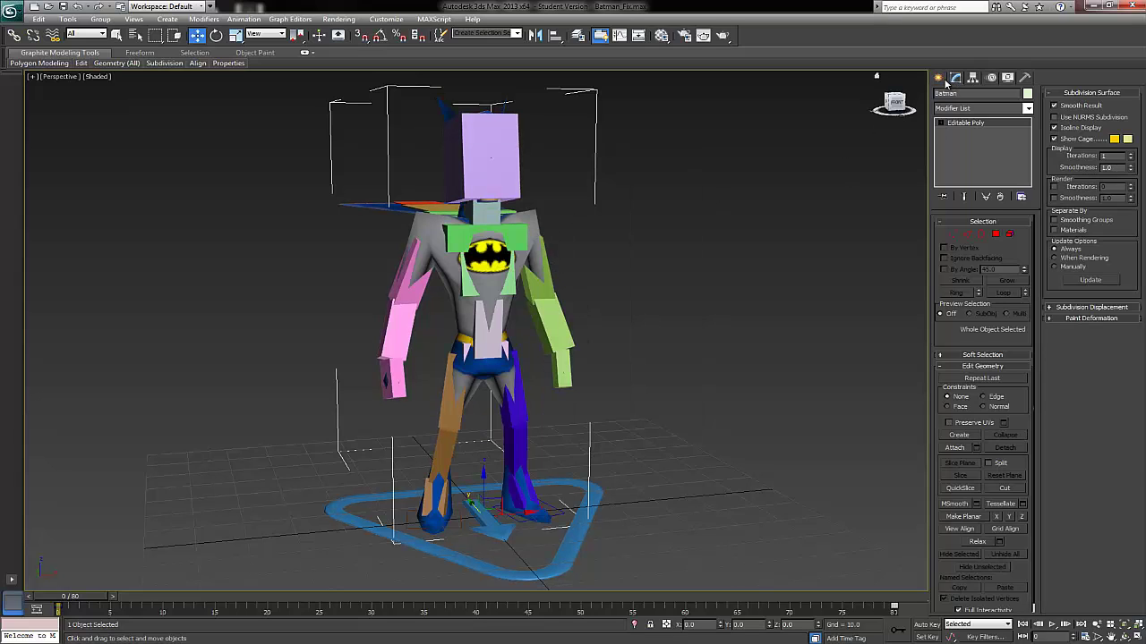
Step: Add a Skin modifier to the Batman mesh
click(942, 79)
click(956, 81)
click(967, 109)
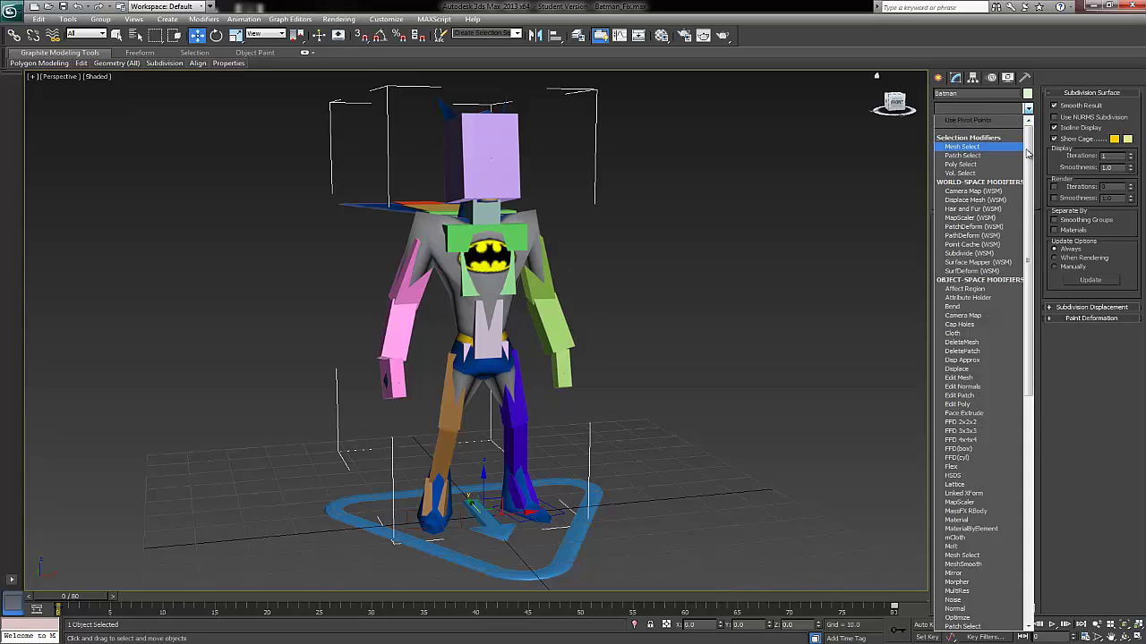
drag(1029, 154, 1035, 396)
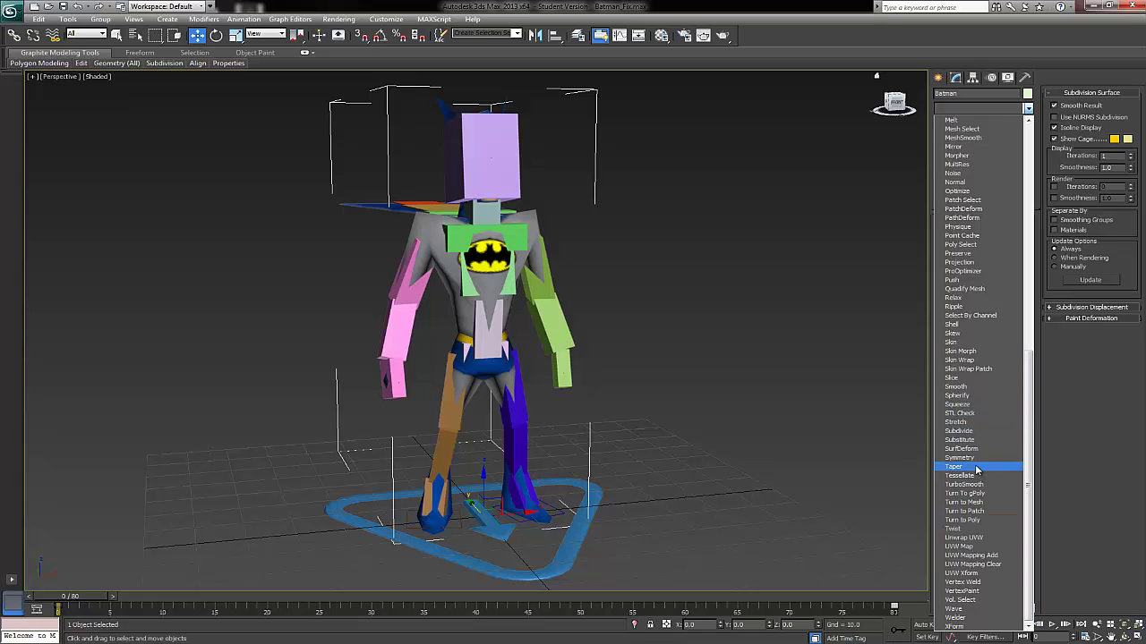
click(954, 342)
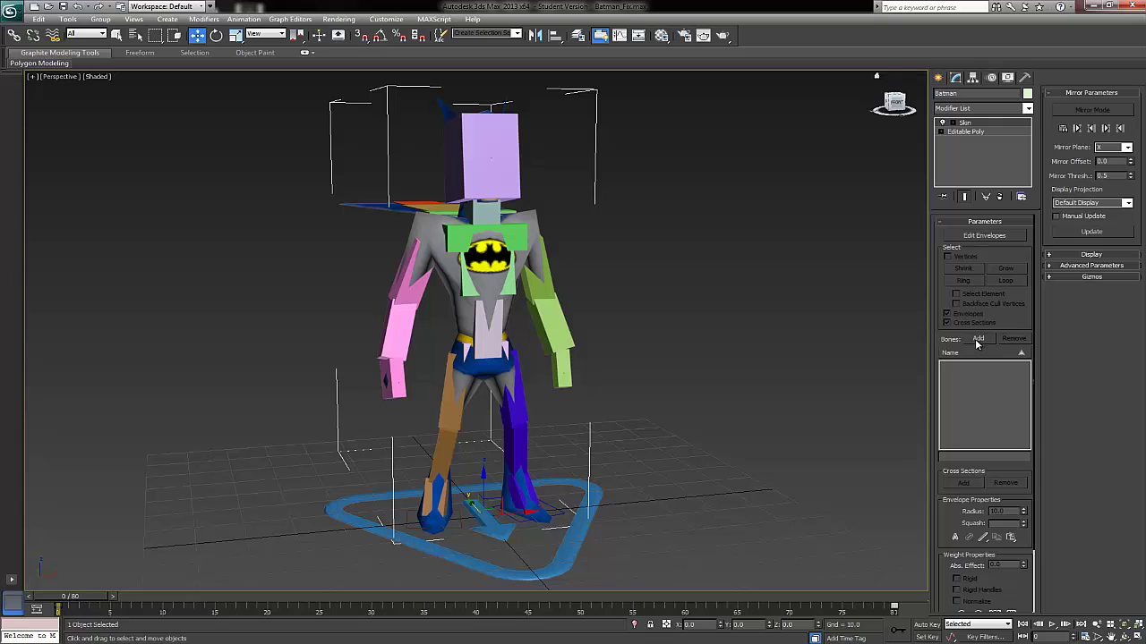
Step: Add all the rig bones from CATRigHub001 through CATRigTail3 to the Skin modifier, leaving out Character001
click(976, 339)
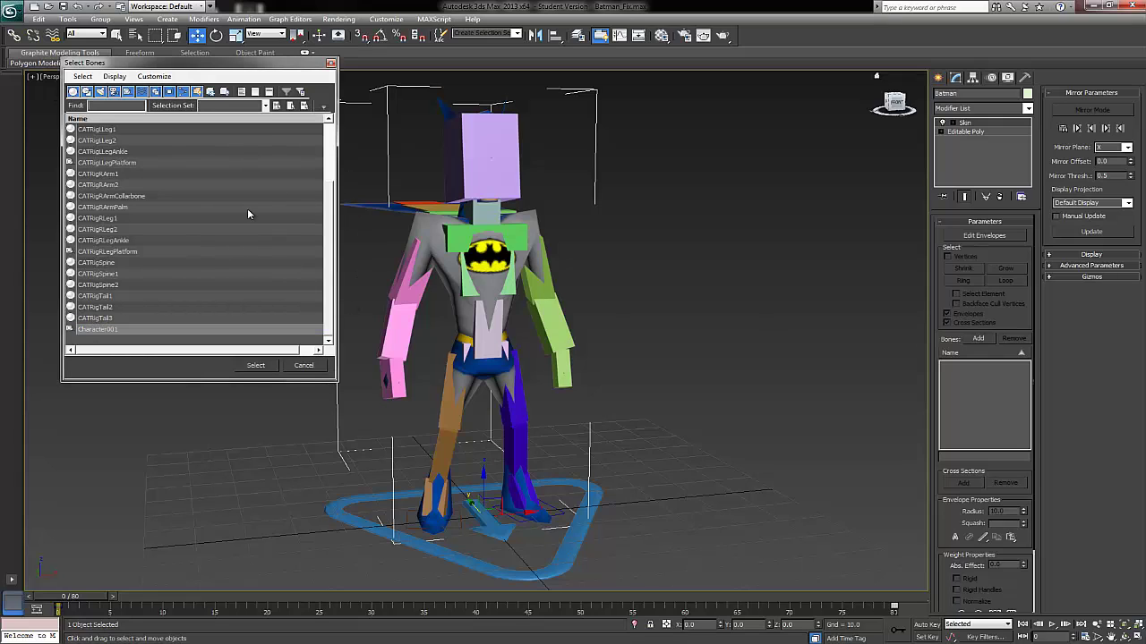
drag(323, 245, 312, 198)
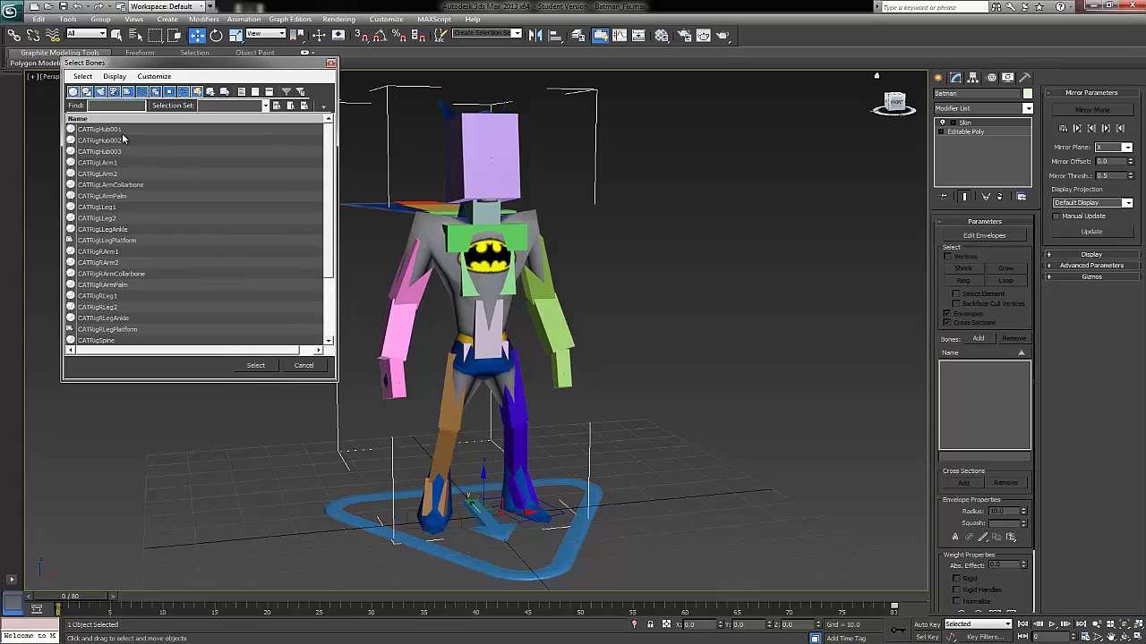
click(123, 133)
scroll(143, 287, down, 3)
shift+click(131, 318)
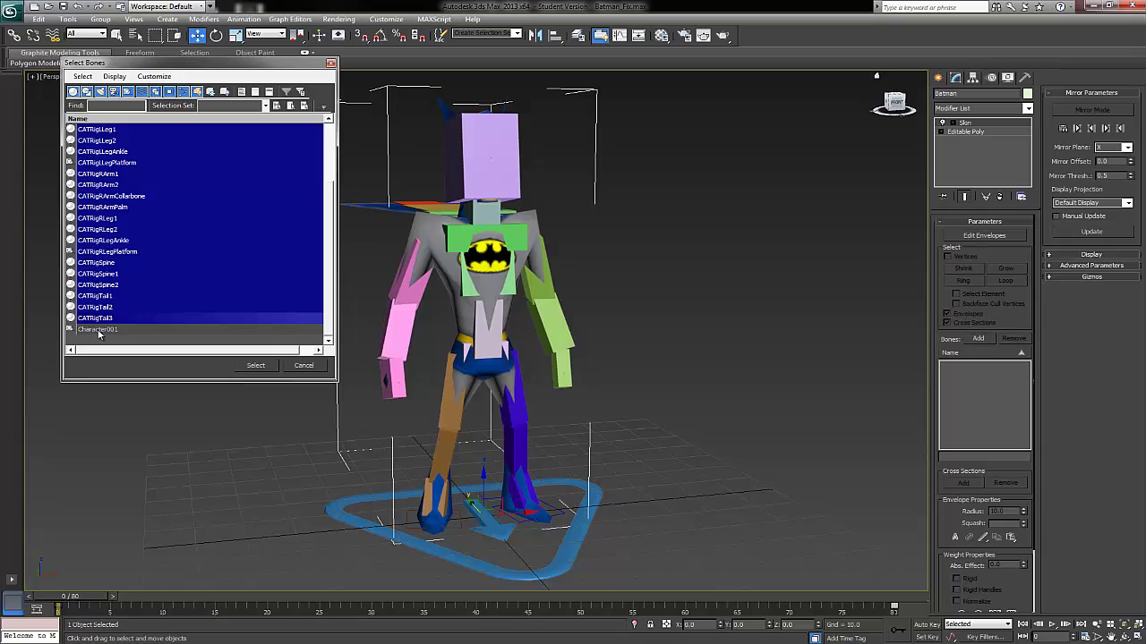
click(255, 366)
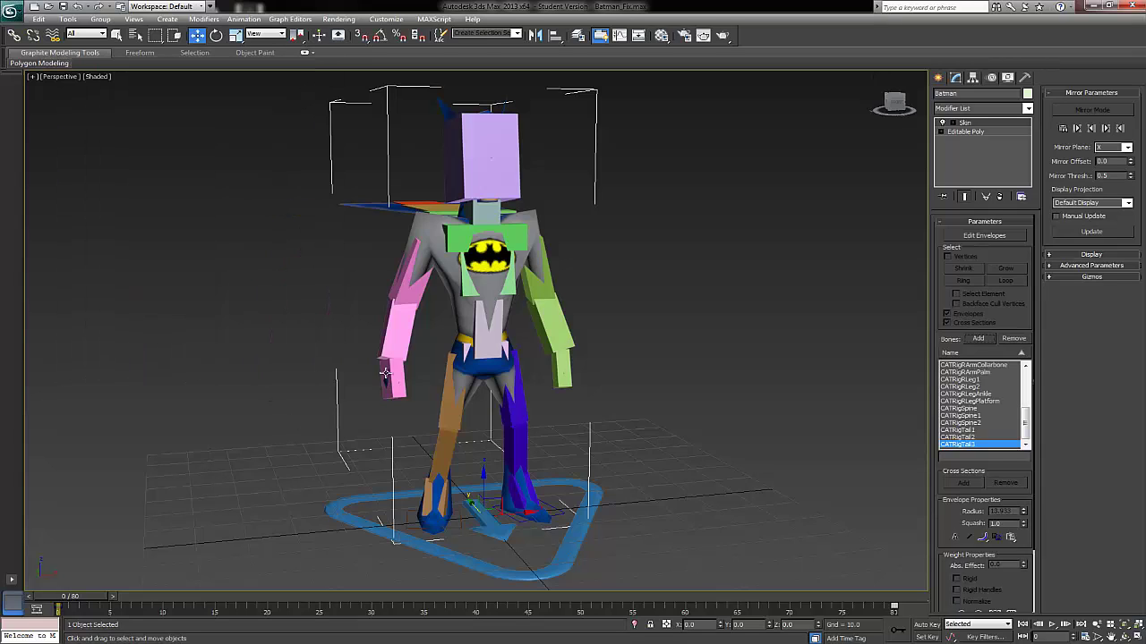
Step: Move the left foot platform forward to test how the skinned leg follows, and return it to its original position
click(690, 392)
alt+middle_drag(690, 392, 557, 417)
click(535, 450)
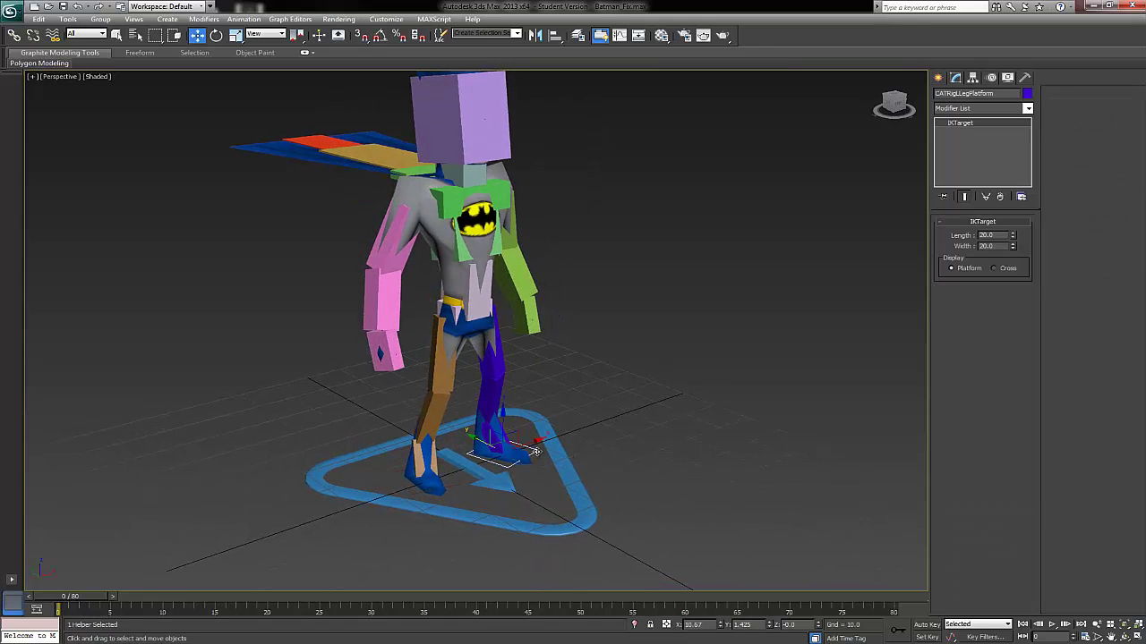
drag(506, 454, 678, 480)
alt+middle_drag(678, 481, 653, 473)
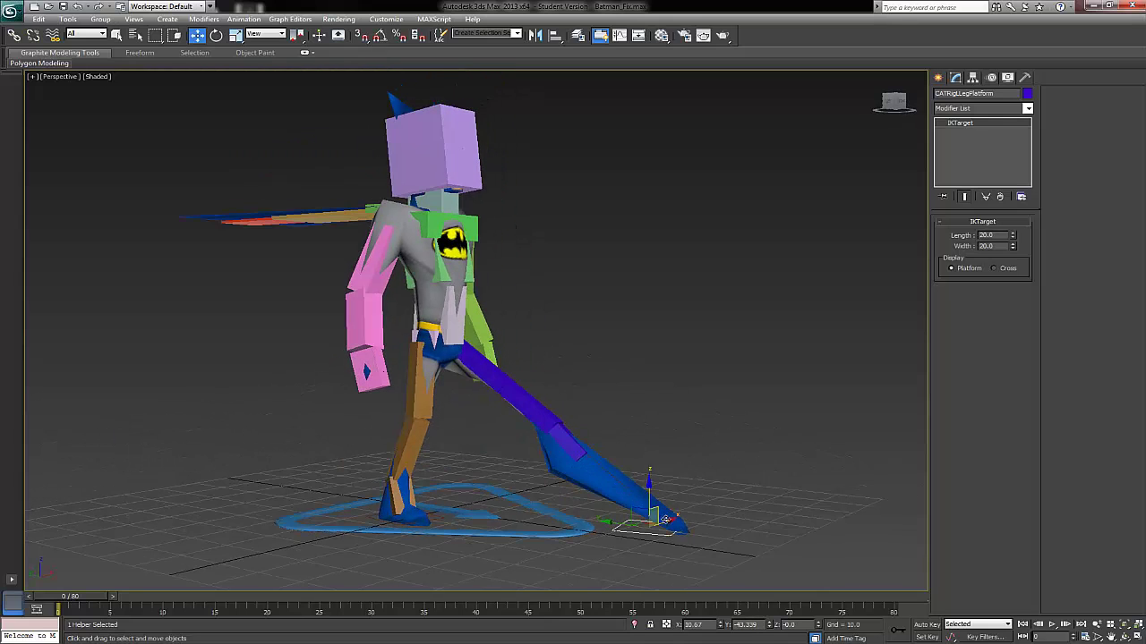
drag(658, 520, 492, 383)
alt+middle_drag(573, 414, 544, 430)
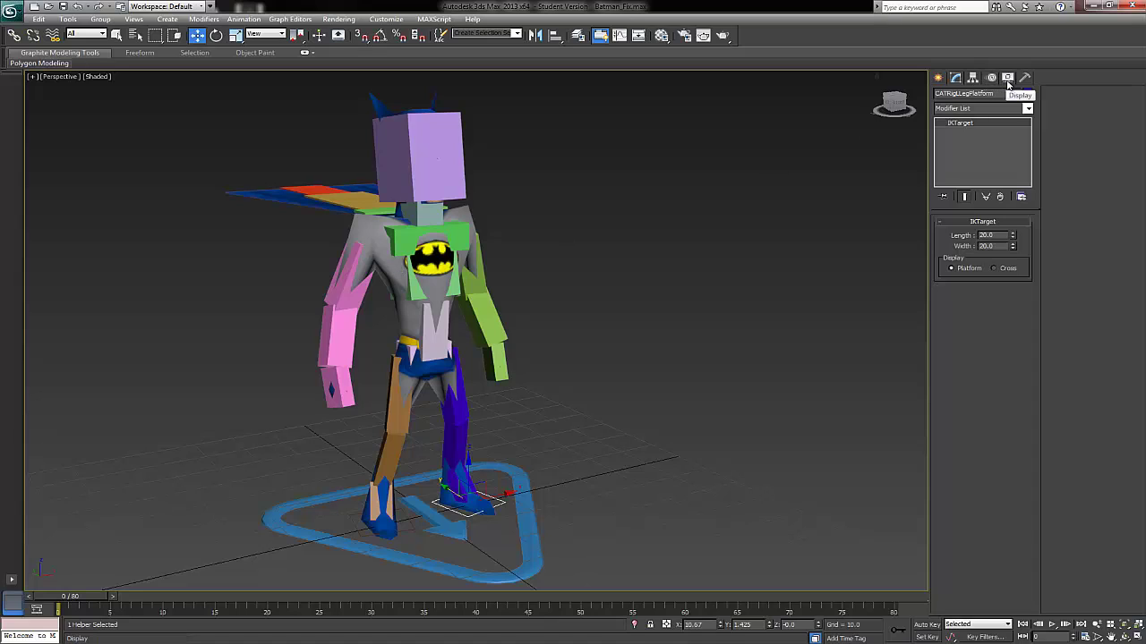
Step: Hide the bone objects by category and select the Batman mesh for modifying
click(1007, 79)
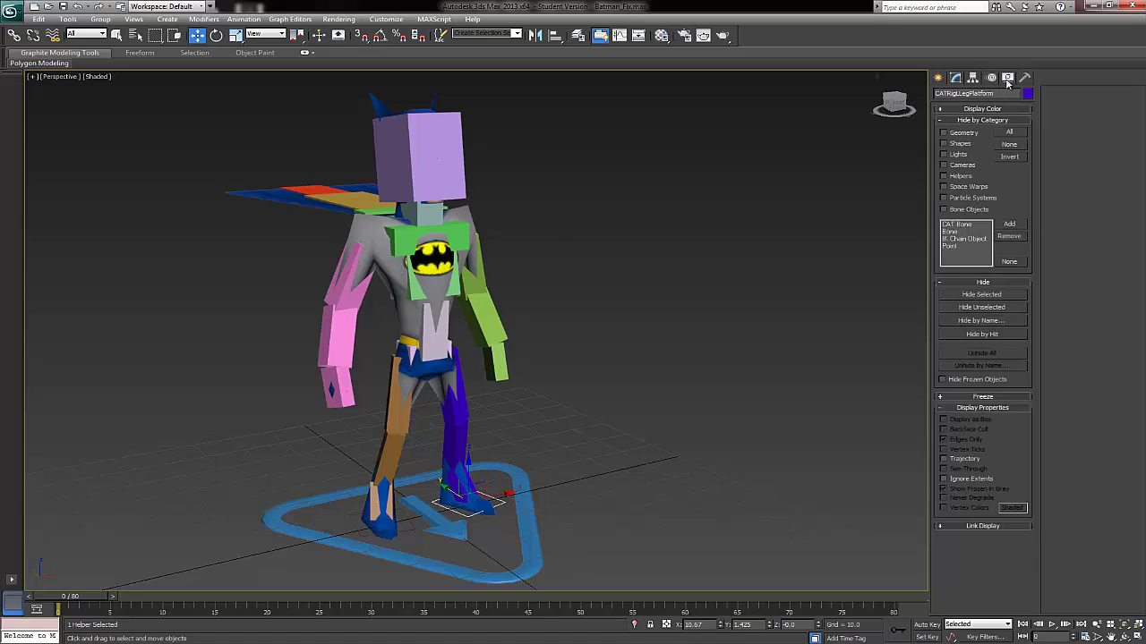
click(945, 210)
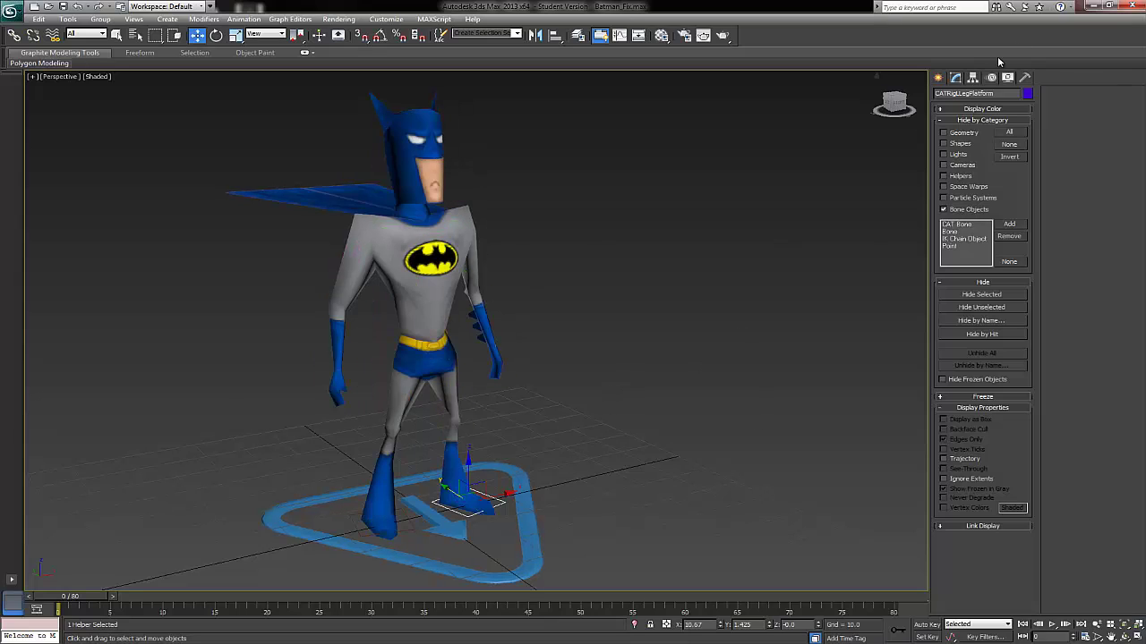
click(956, 78)
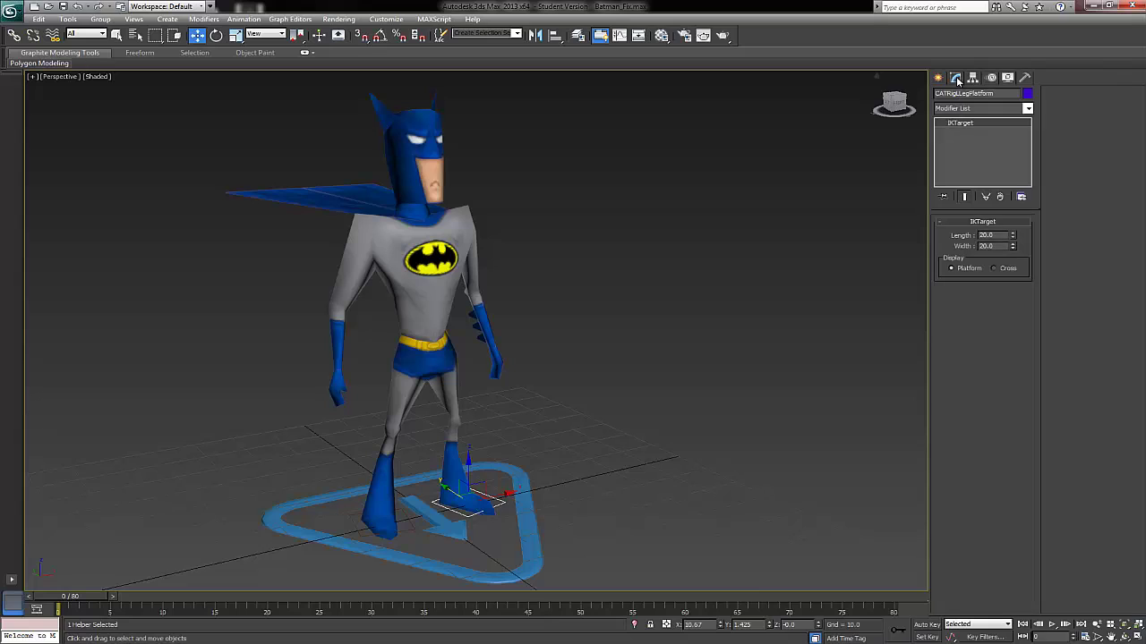
click(447, 229)
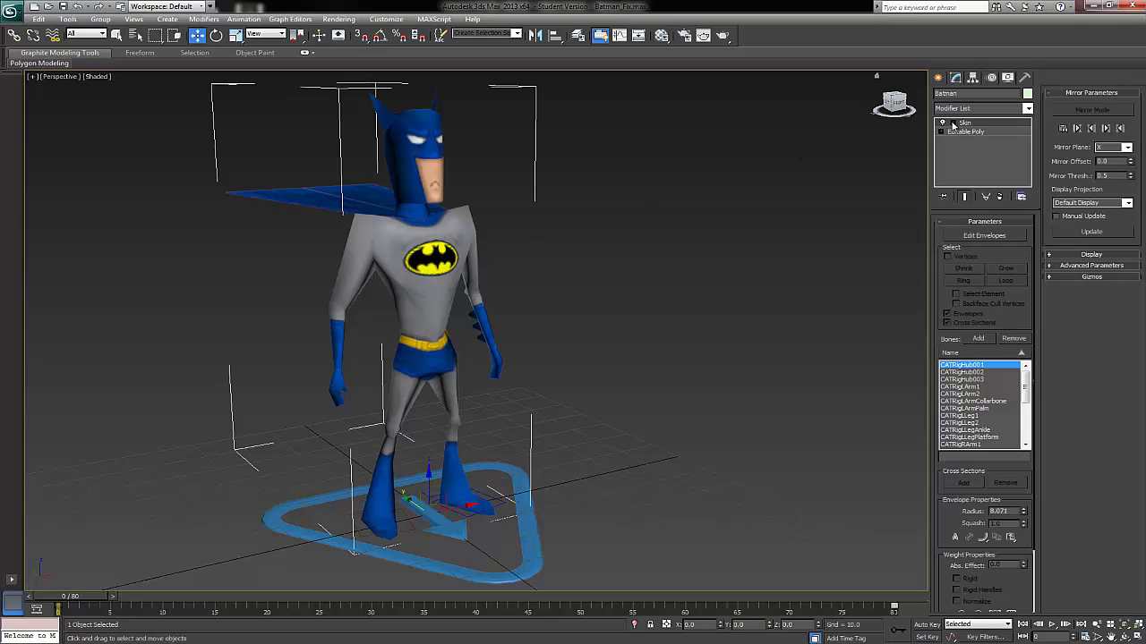
Step: Start editing the Skin envelopes with vertex selection enabled and open the Weight Tool
click(950, 236)
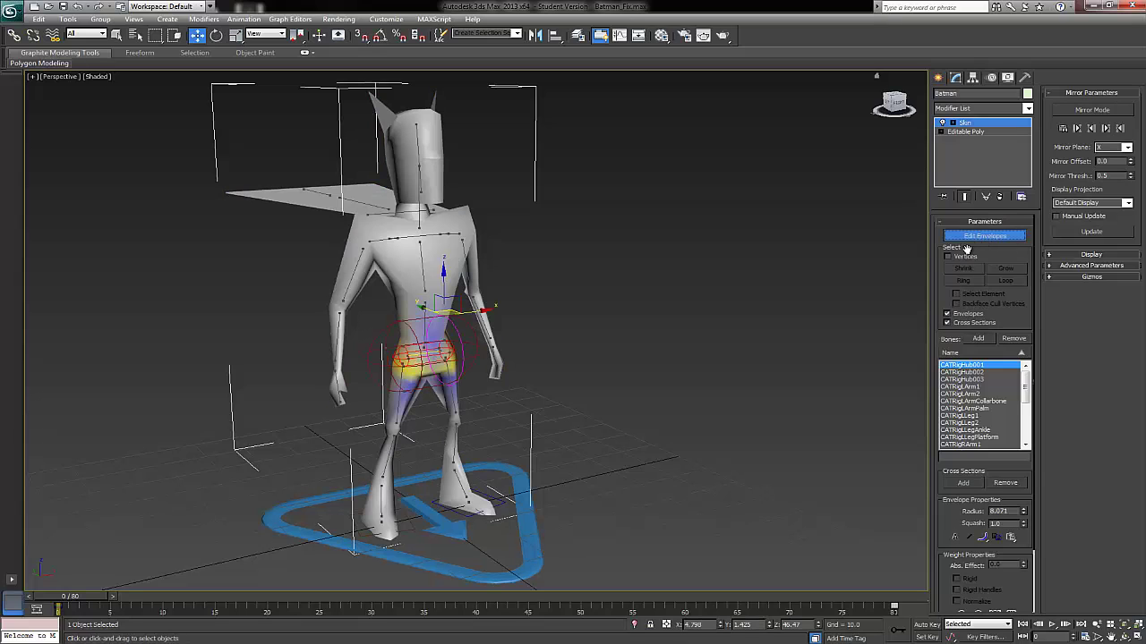
click(947, 257)
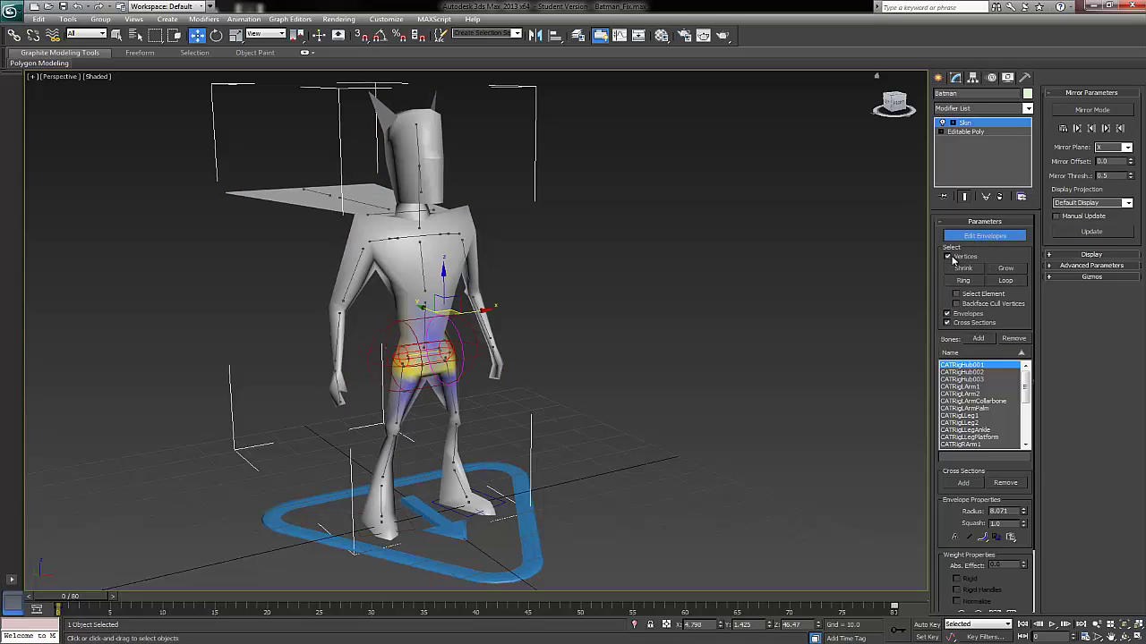
scroll(951, 510, down, 3)
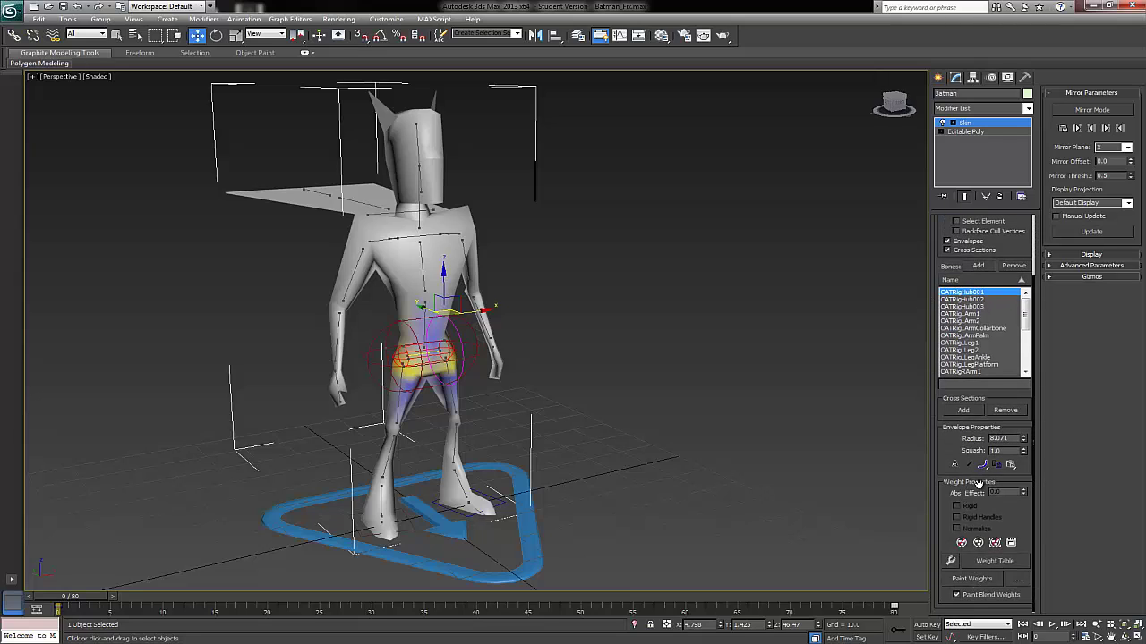
click(951, 560)
Step: Select the CATRigRLegAnkle bone's envelope and show edged faces in the shaded viewport
scroll(357, 408, up, 8)
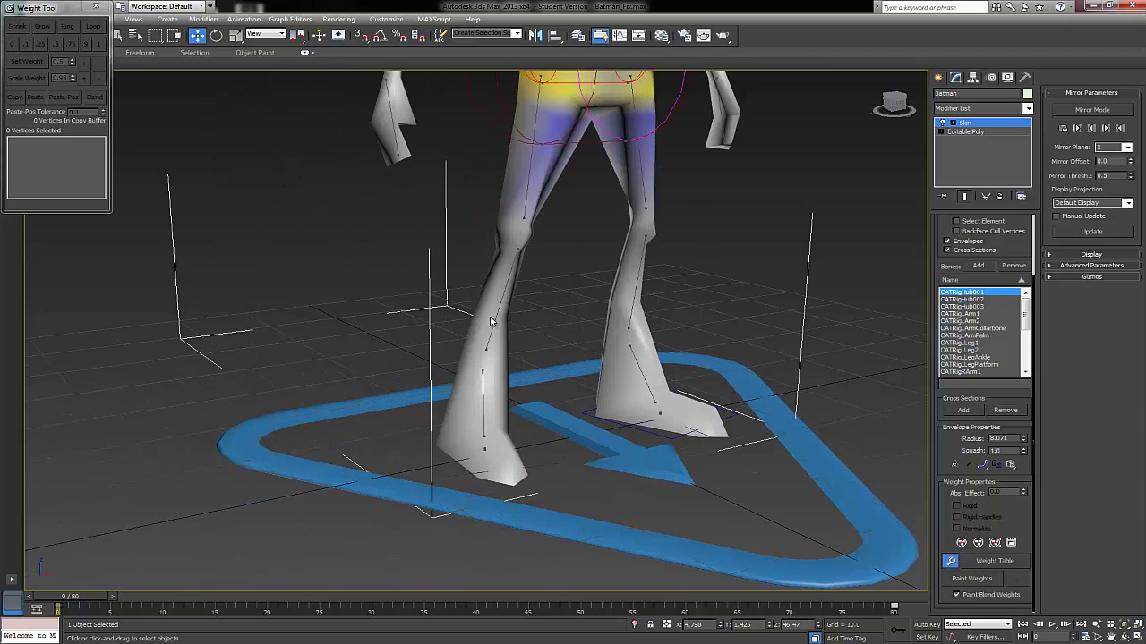
click(479, 419)
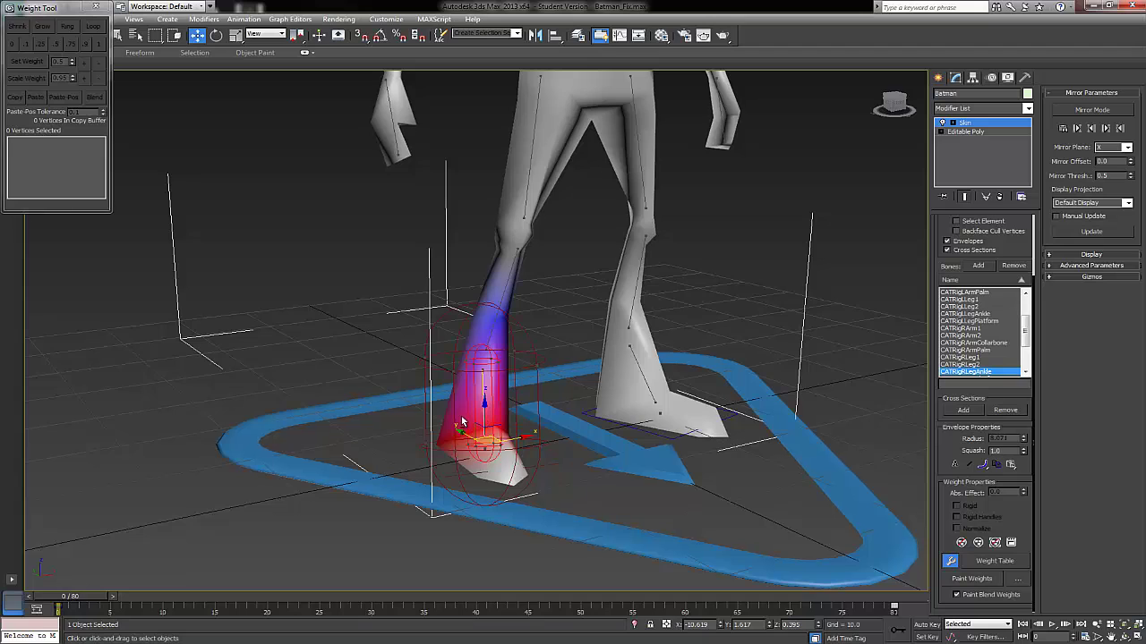
alt+middle_drag(462, 420, 470, 403)
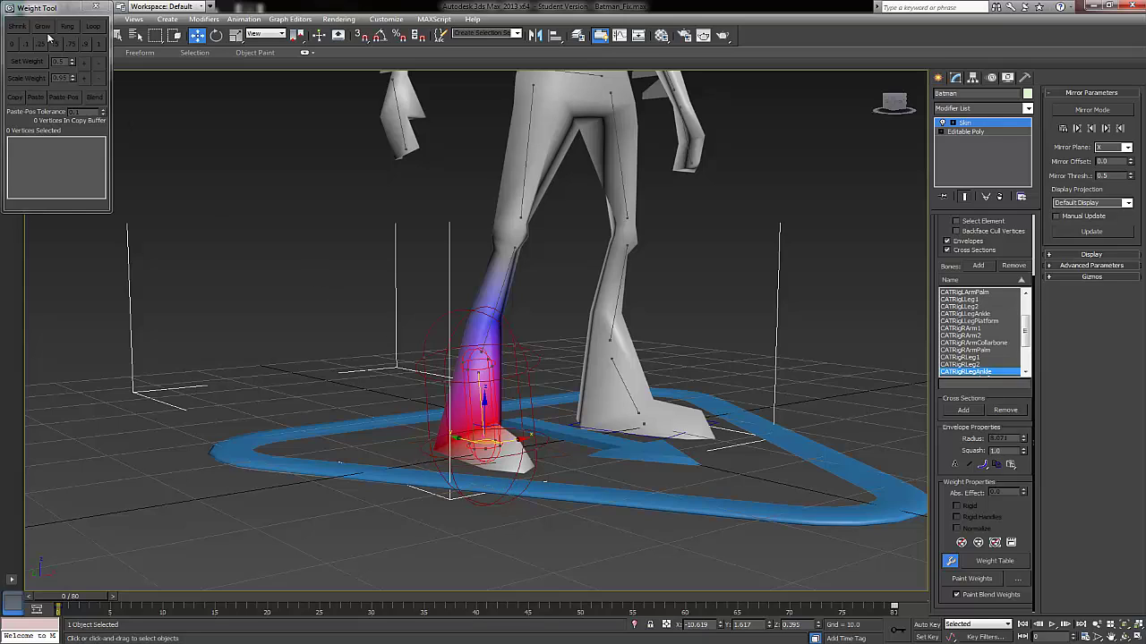
drag(44, 7, 65, 118)
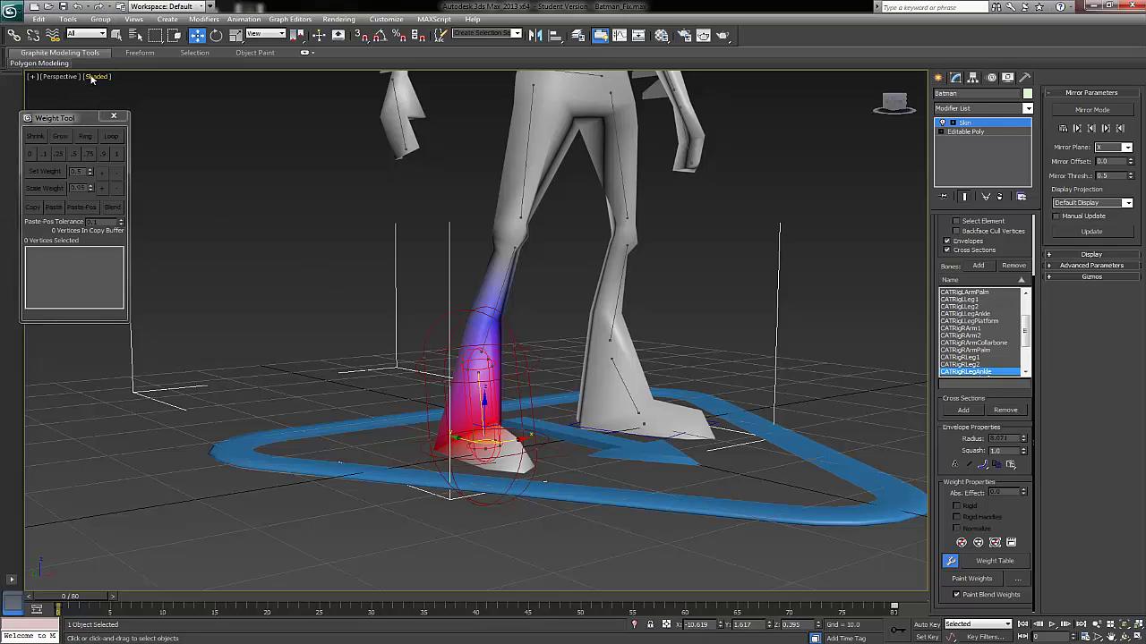
click(95, 77)
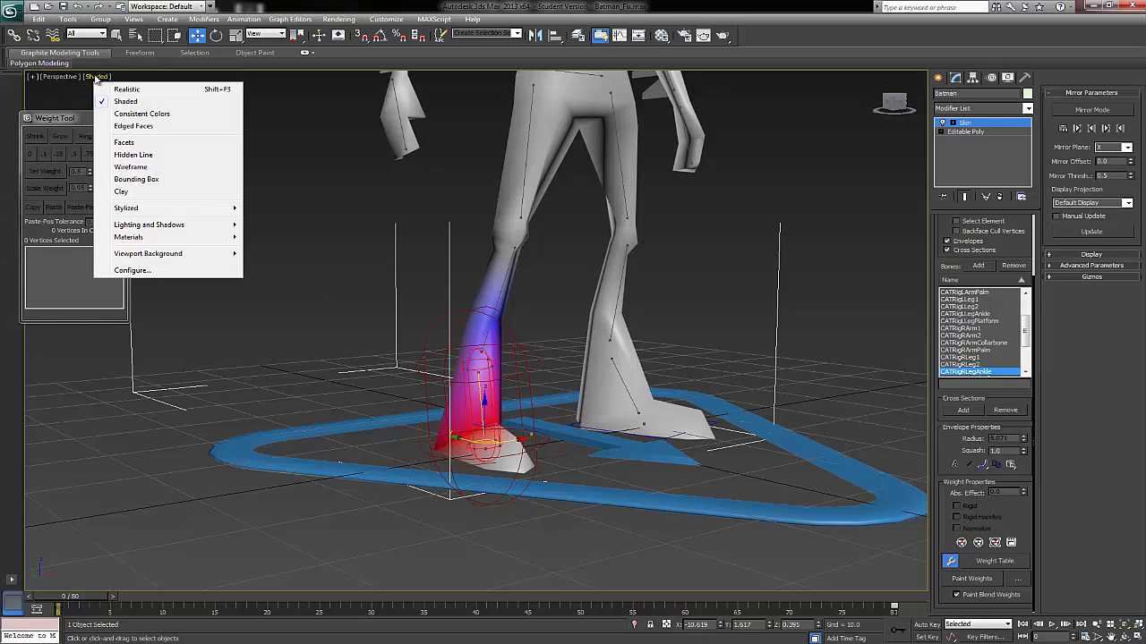
click(131, 127)
Step: Select the right foot's vertices and set their weight to 1 for the CATRigRLegAnkle bone
scroll(473, 416, up, 3)
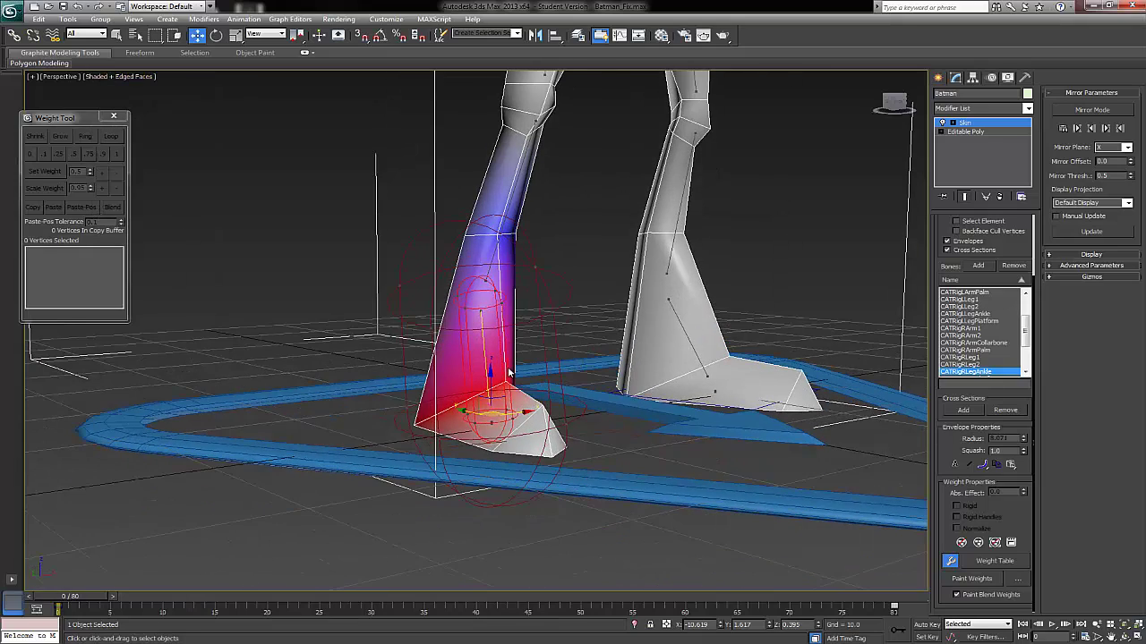
scroll(508, 374, up, 5)
drag(335, 344, 661, 593)
alt+middle_drag(507, 428, 478, 475)
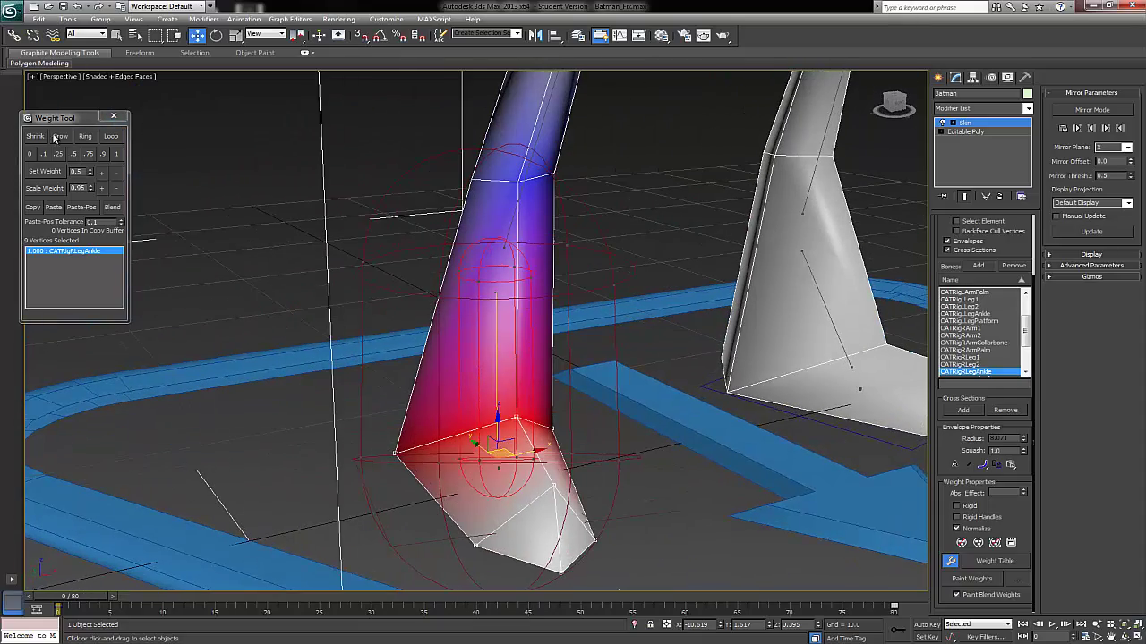
click(115, 154)
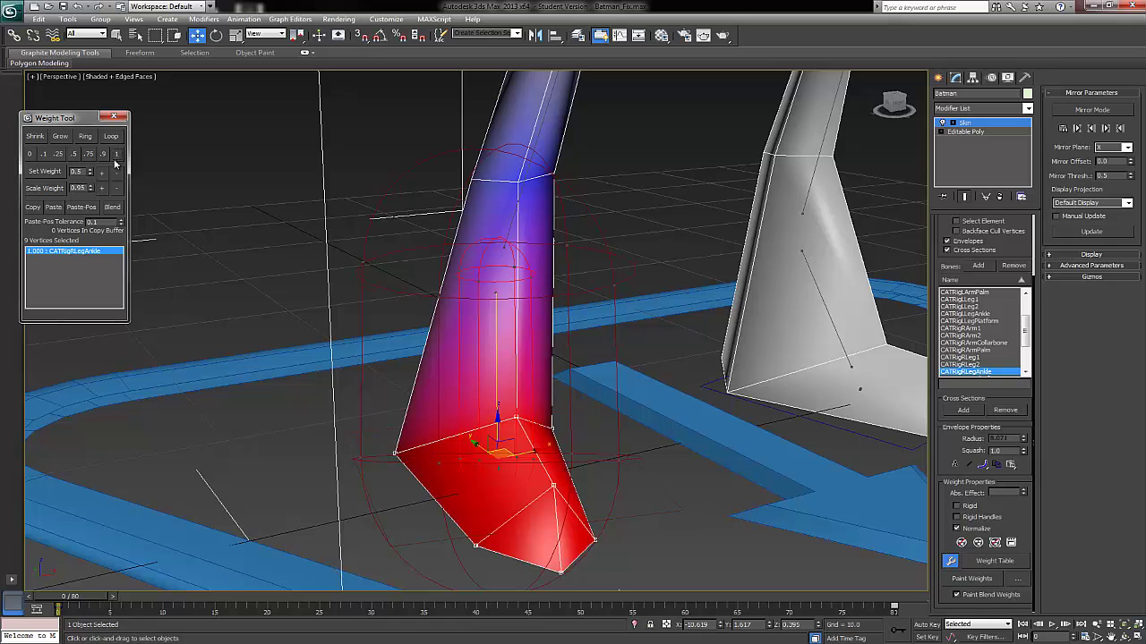
alt+middle_drag(420, 429, 464, 422)
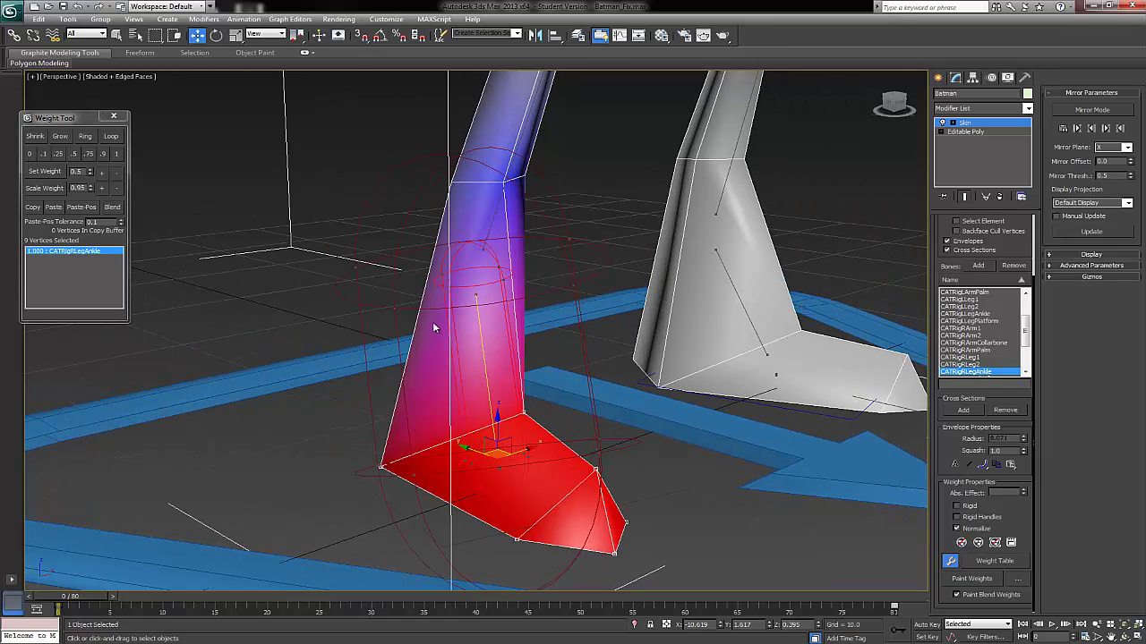
Step: Leave envelope editing and raise the right foot platform about 14.4 units to test how the foot and leg deform
click(954, 125)
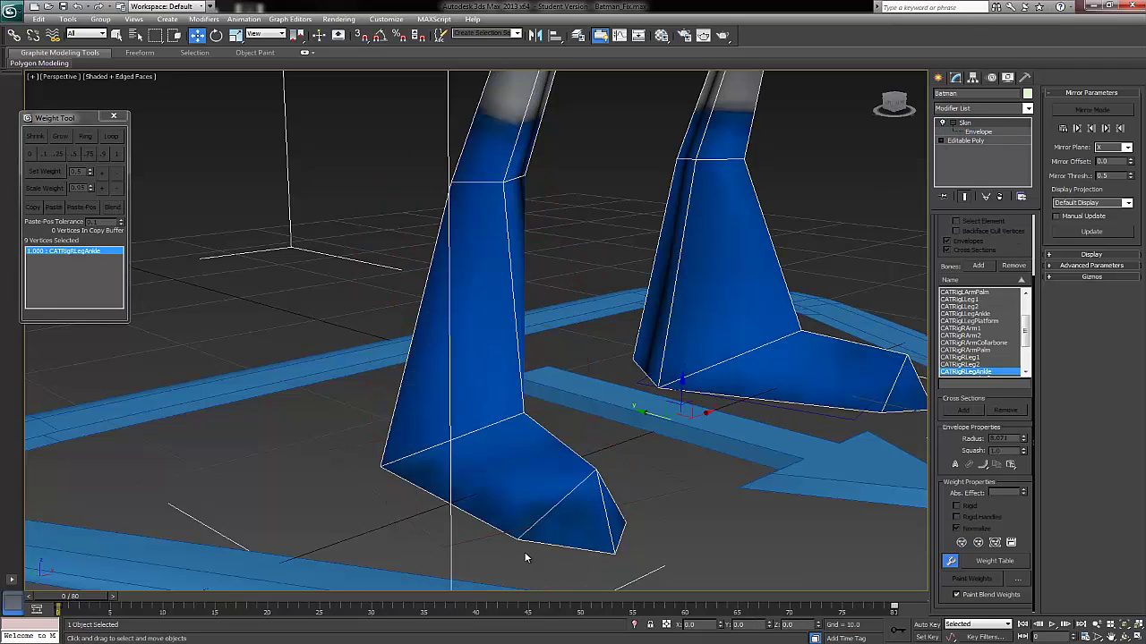
click(482, 541)
drag(469, 461, 476, 483)
scroll(515, 526, down, 4)
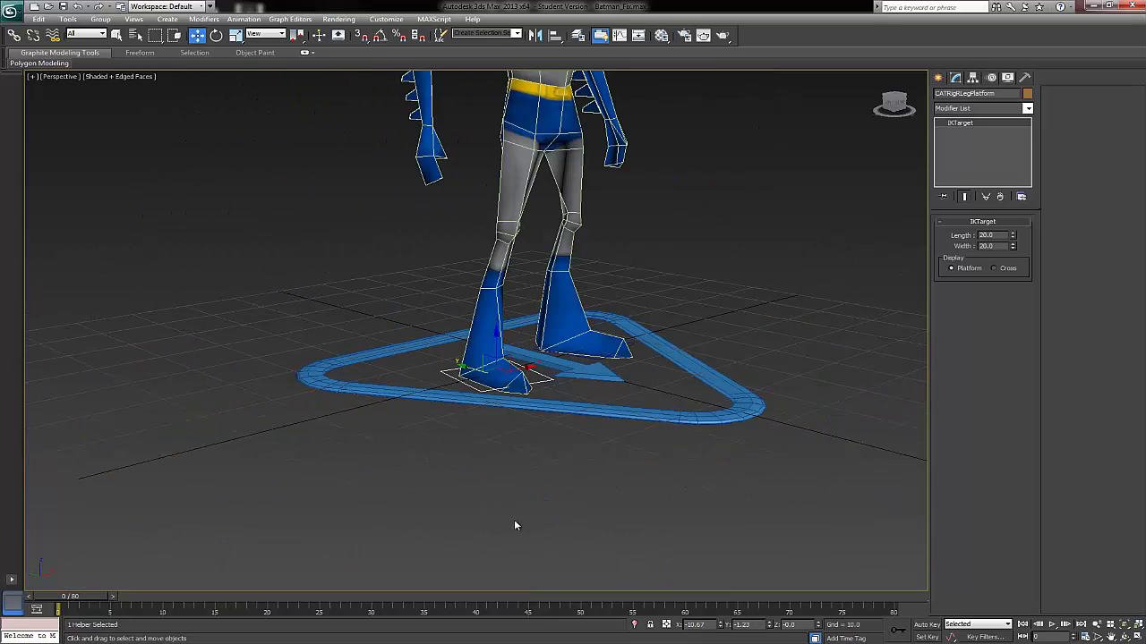
drag(510, 387, 533, 447)
scroll(550, 468, up, 3)
middle_drag(548, 427, 549, 451)
drag(489, 428, 491, 290)
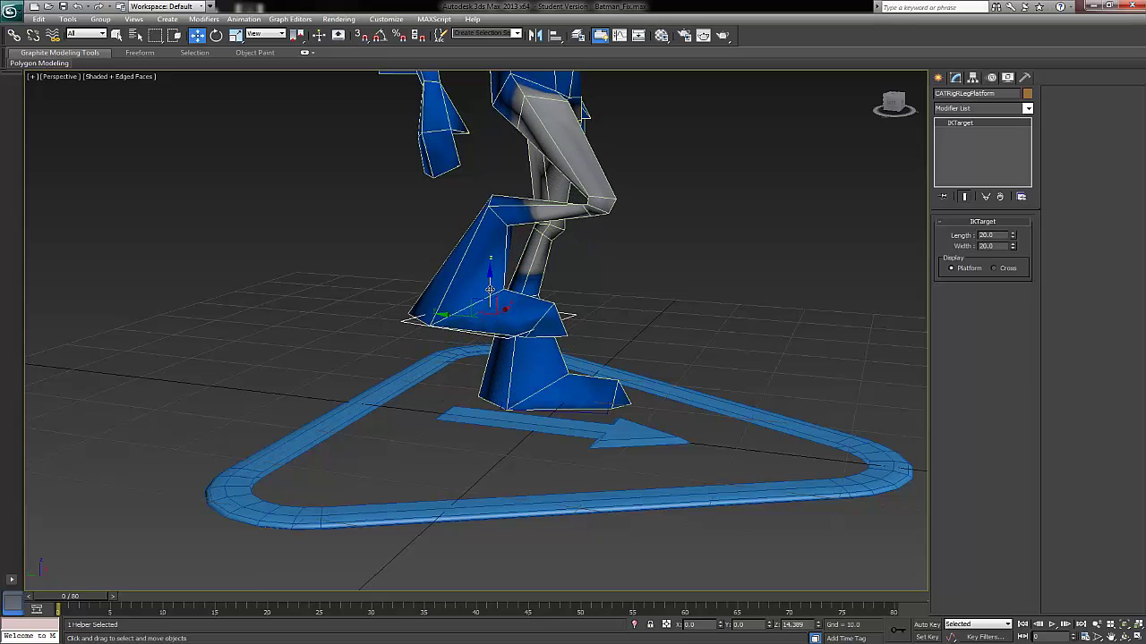
alt+middle_drag(593, 182, 545, 166)
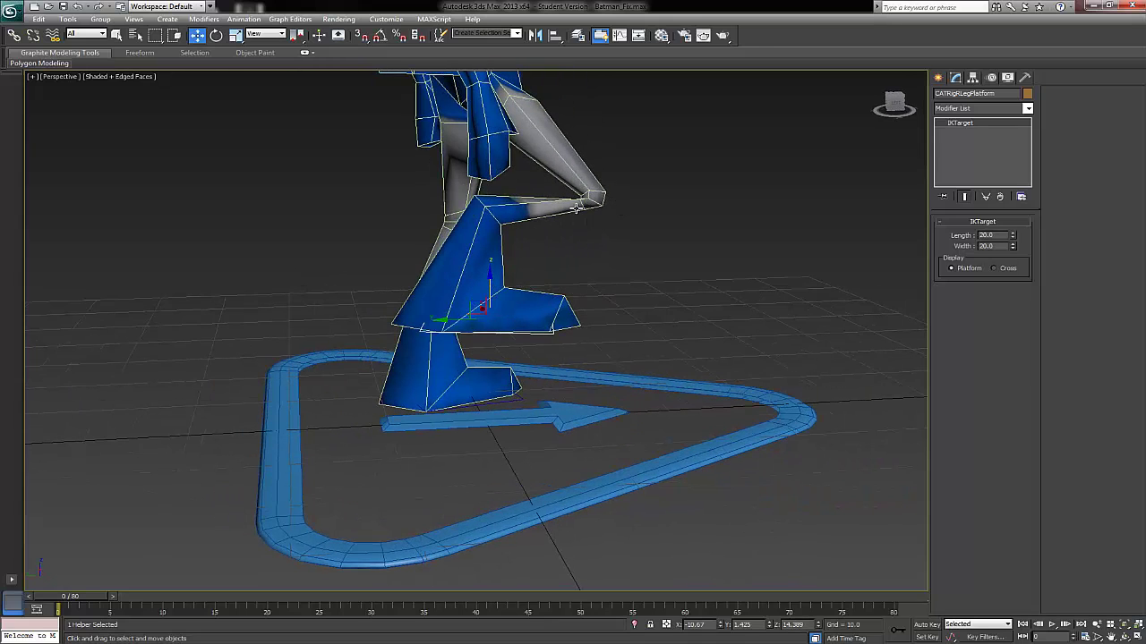
Step: Undo the right foot platform's move and return to editing the Skin envelopes with the CATRigRLeg2 bone selected
key(ctrl+z)
alt+middle_drag(775, 270, 680, 278)
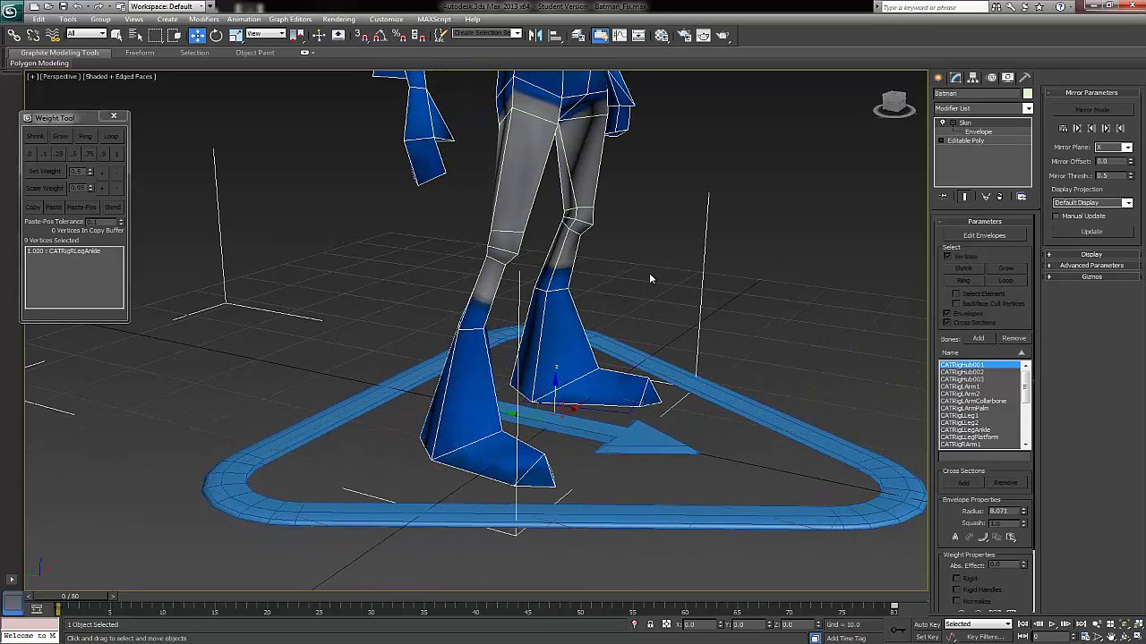
click(979, 132)
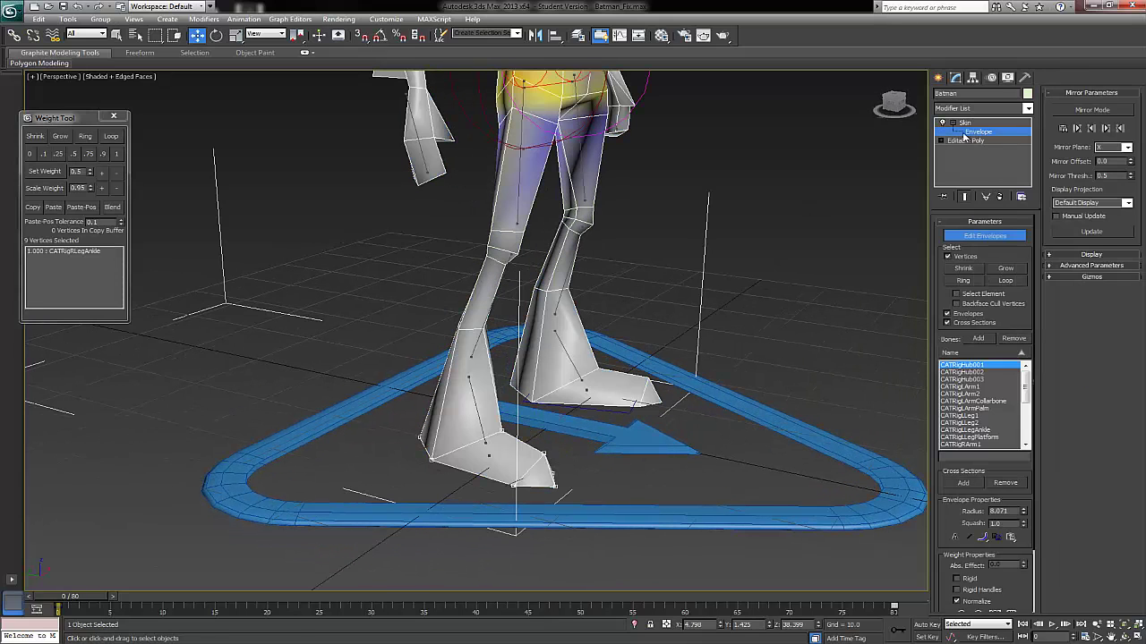
scroll(944, 499, down, 3)
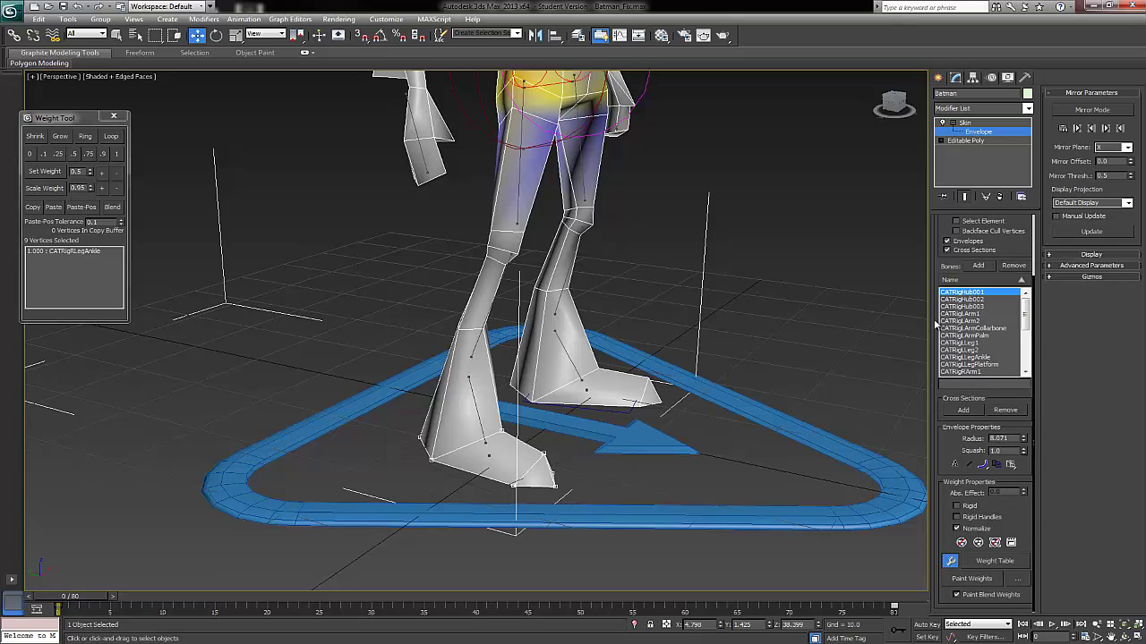
scroll(529, 367, up, 4)
click(526, 297)
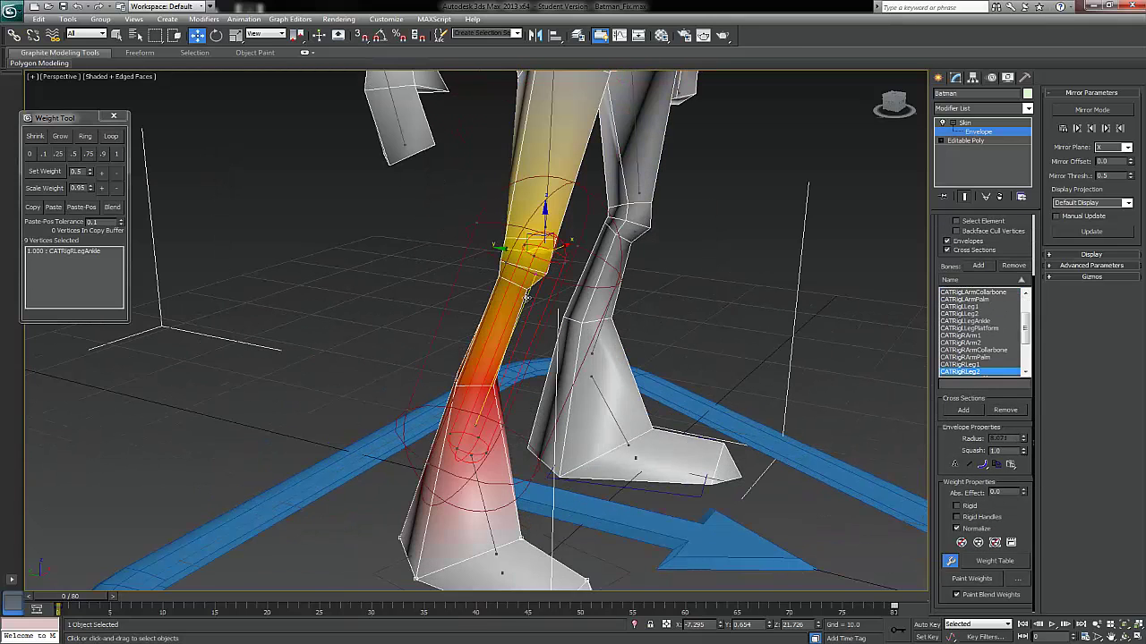
Step: Select the vertex loop just below the right knee and set its weight to 1 for CATRigRLeg2
scroll(539, 346, up, 5)
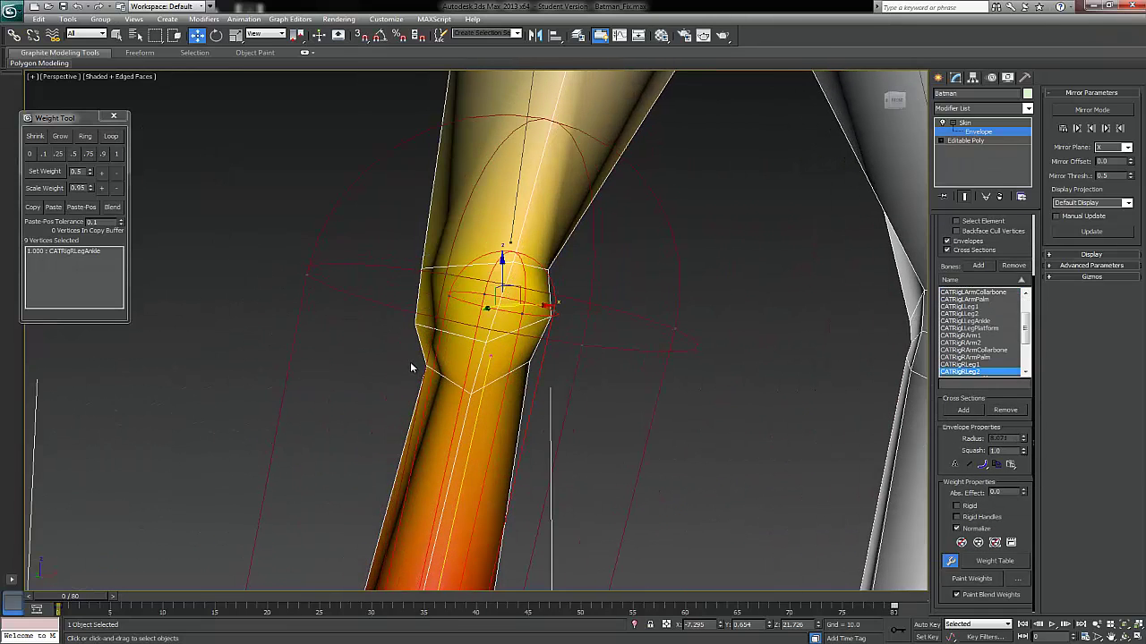
drag(587, 413, 587, 412)
alt+middle_drag(587, 413, 544, 388)
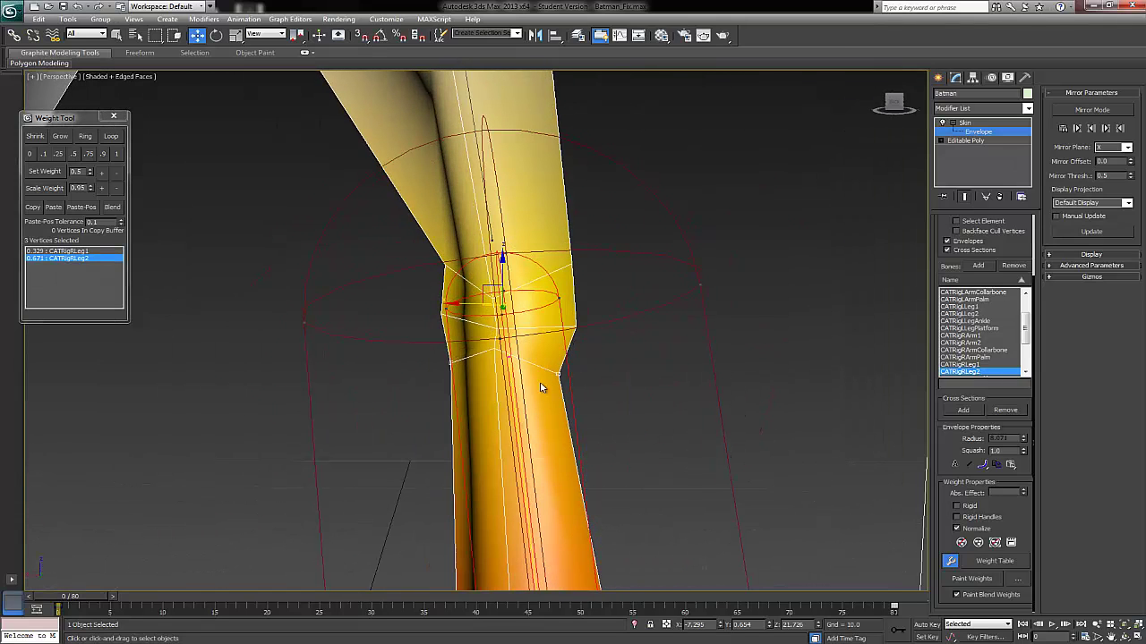
click(117, 154)
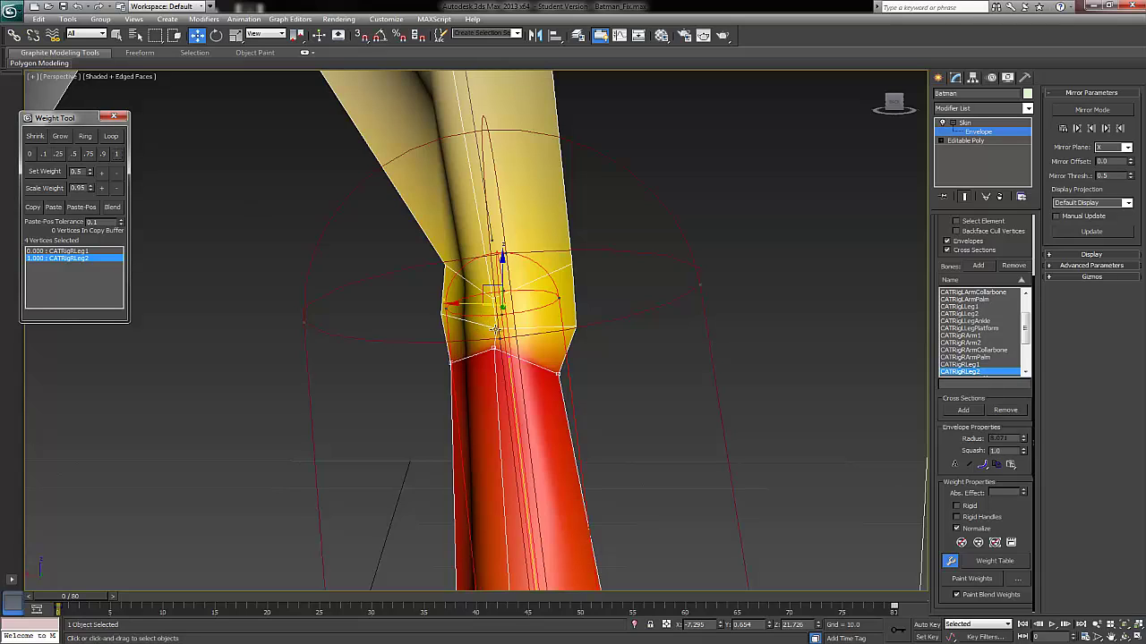
Step: Select the four vertices of the right knee's middle loop and blend their weights
drag(412, 299, 511, 340)
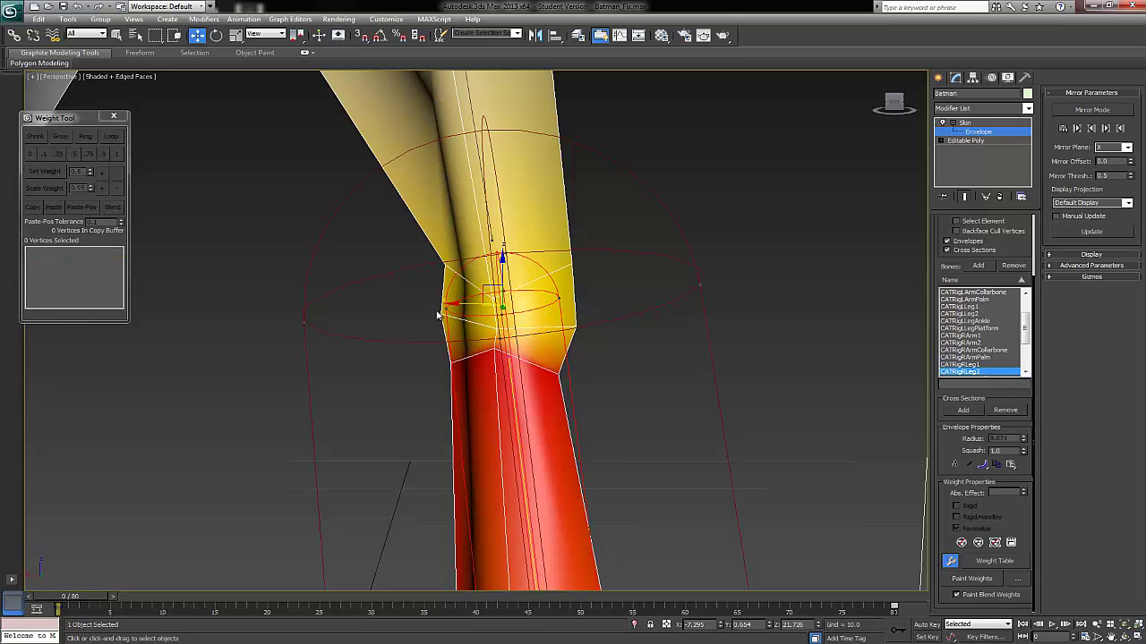
click(475, 330)
alt+middle_drag(614, 349, 505, 354)
ctrl+click(399, 314)
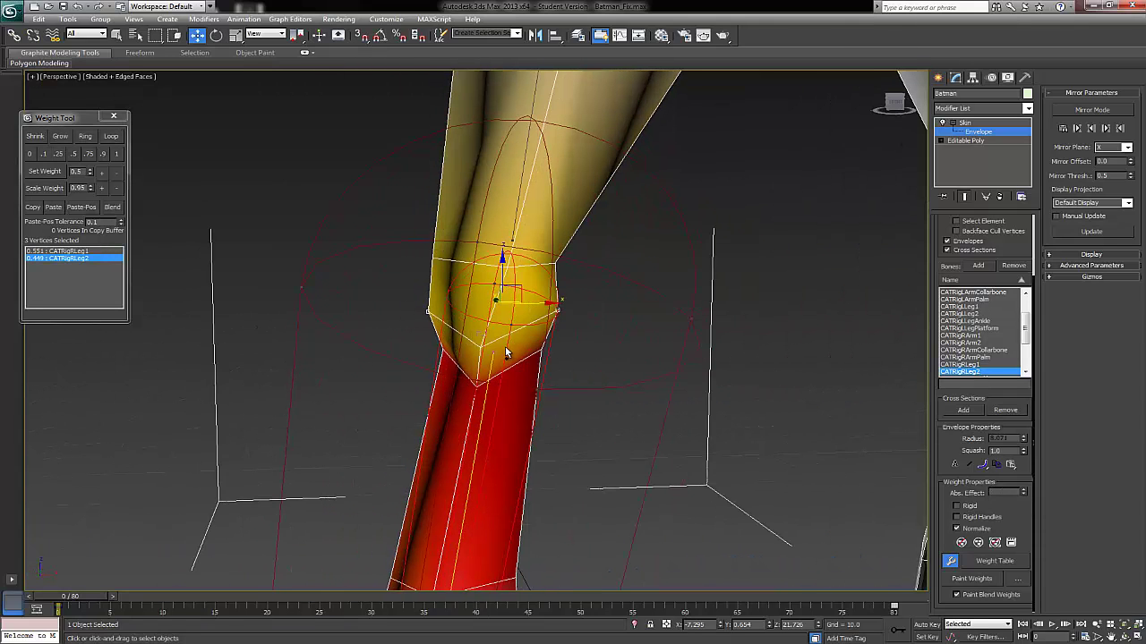
ctrl+click(471, 333)
alt+middle_drag(575, 366, 462, 332)
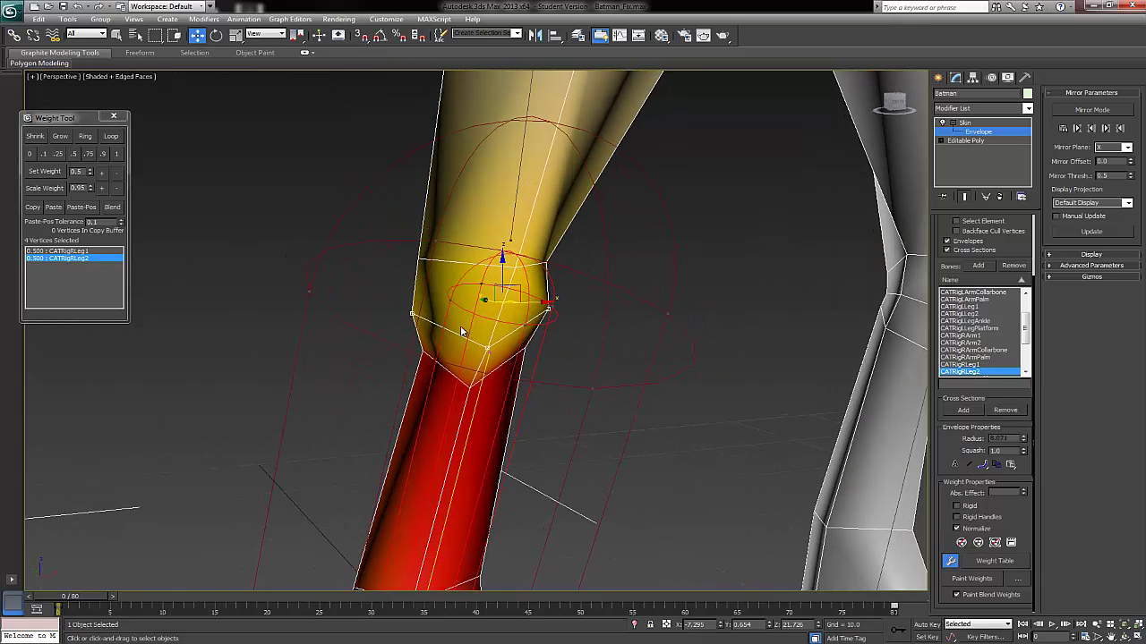
click(112, 208)
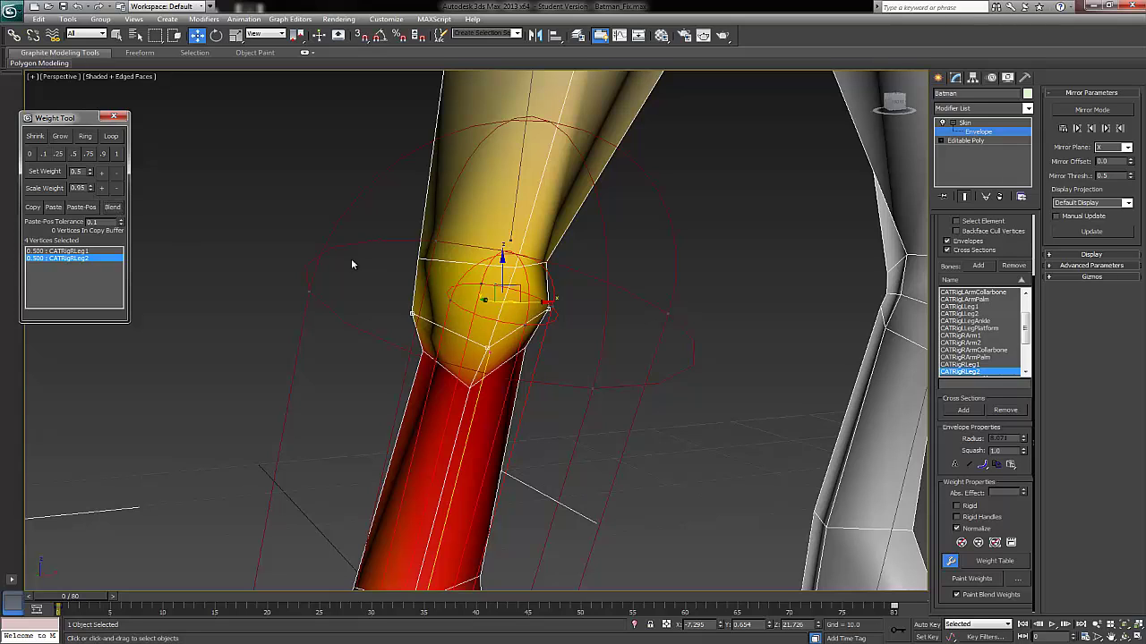
Step: Select the CATRigRLeg1 bone and set the four vertices above the right knee to weight 1 for it
click(514, 209)
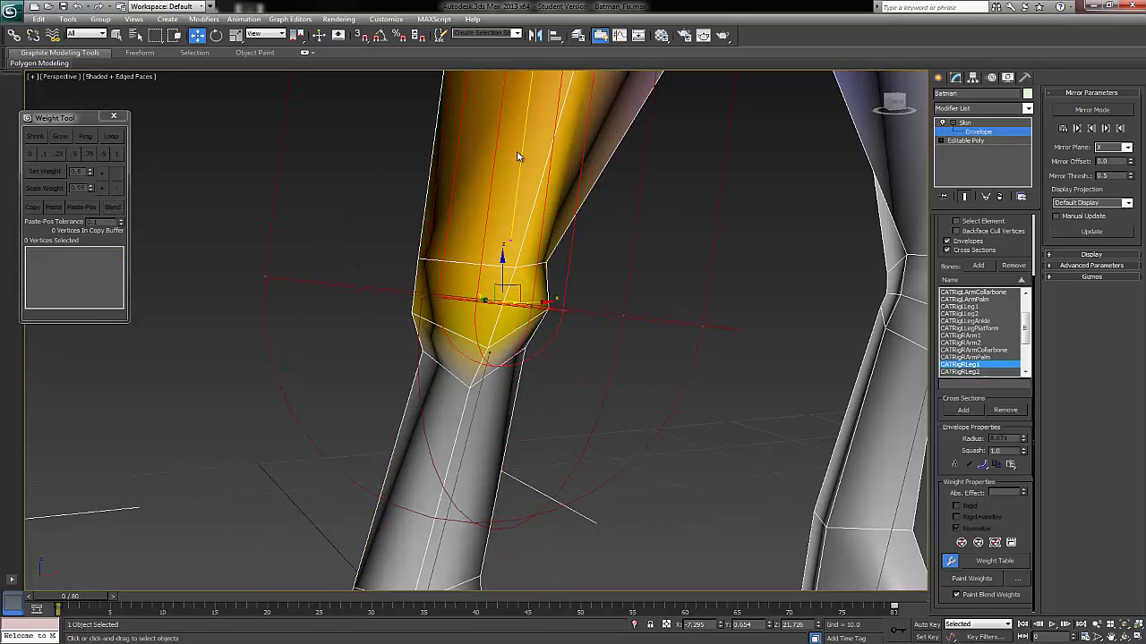
drag(447, 210, 573, 288)
alt+middle_drag(572, 288, 537, 306)
ctrl+click(467, 300)
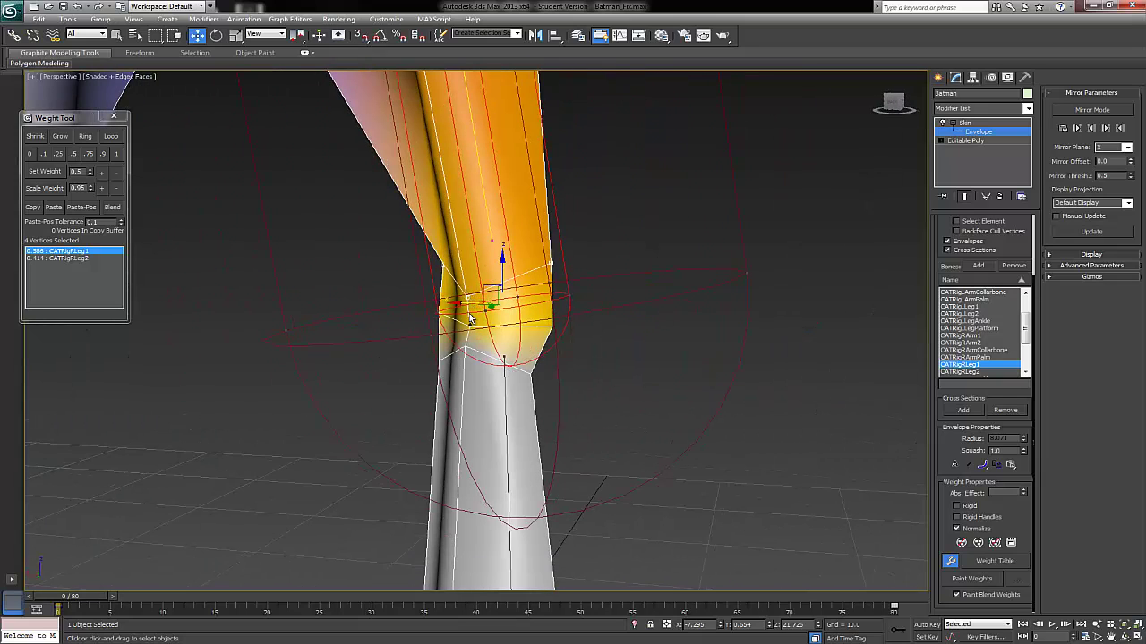
click(115, 154)
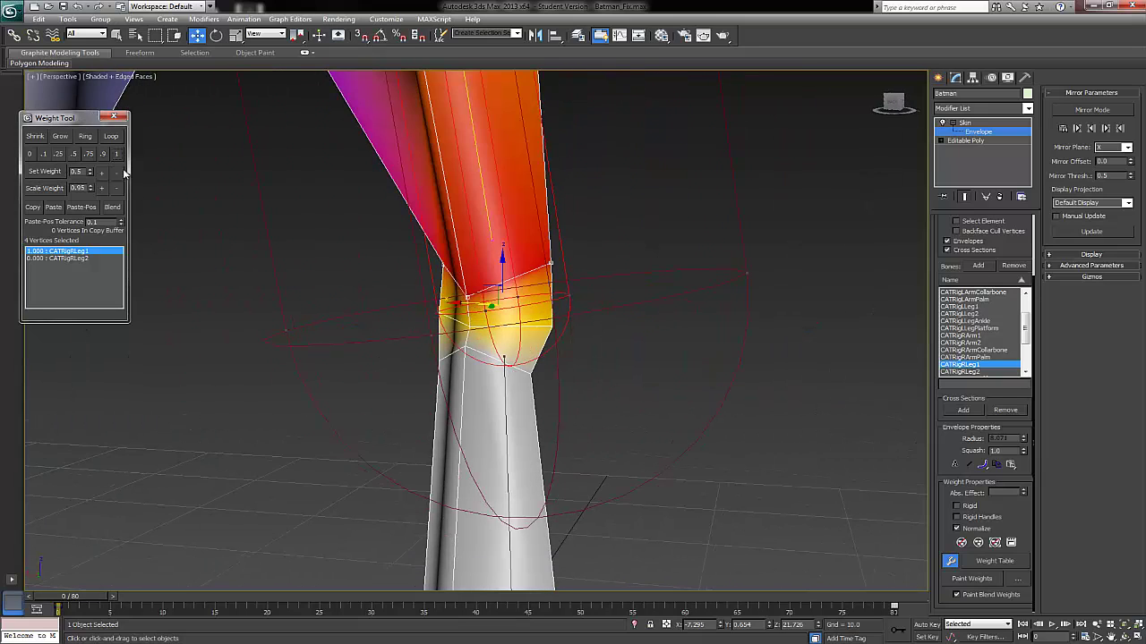
Step: Reselect the four middle vertices around the right knee and blend their weights between the upper and lower leg bones
alt+middle_drag(397, 329, 414, 302)
drag(415, 302, 511, 336)
alt+middle_drag(576, 338, 403, 337)
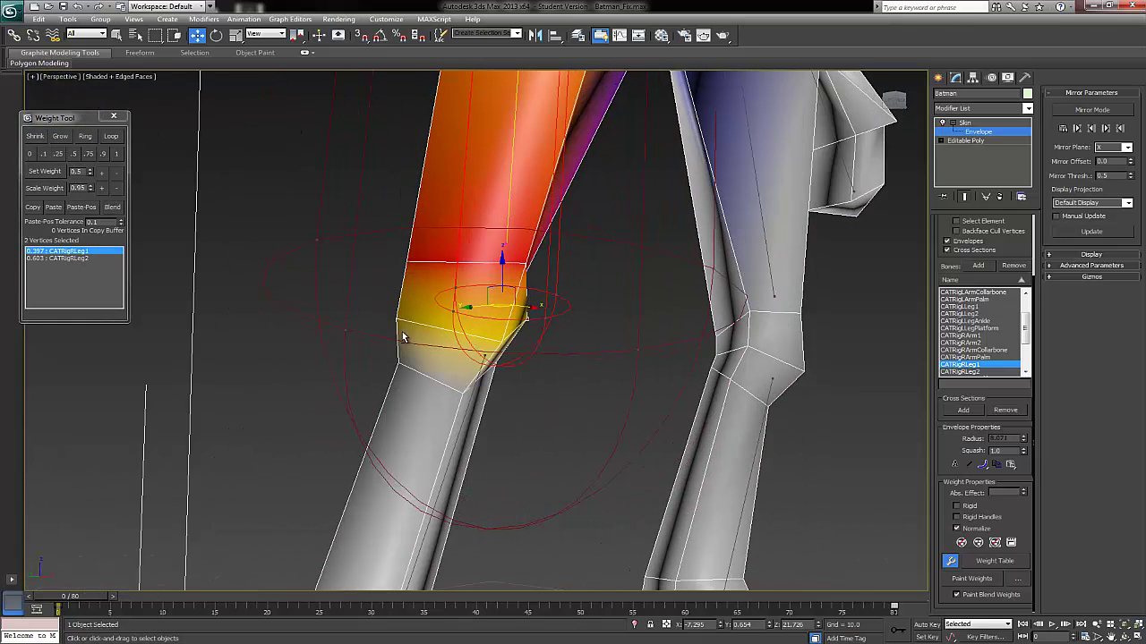
alt+middle_drag(493, 345, 465, 338)
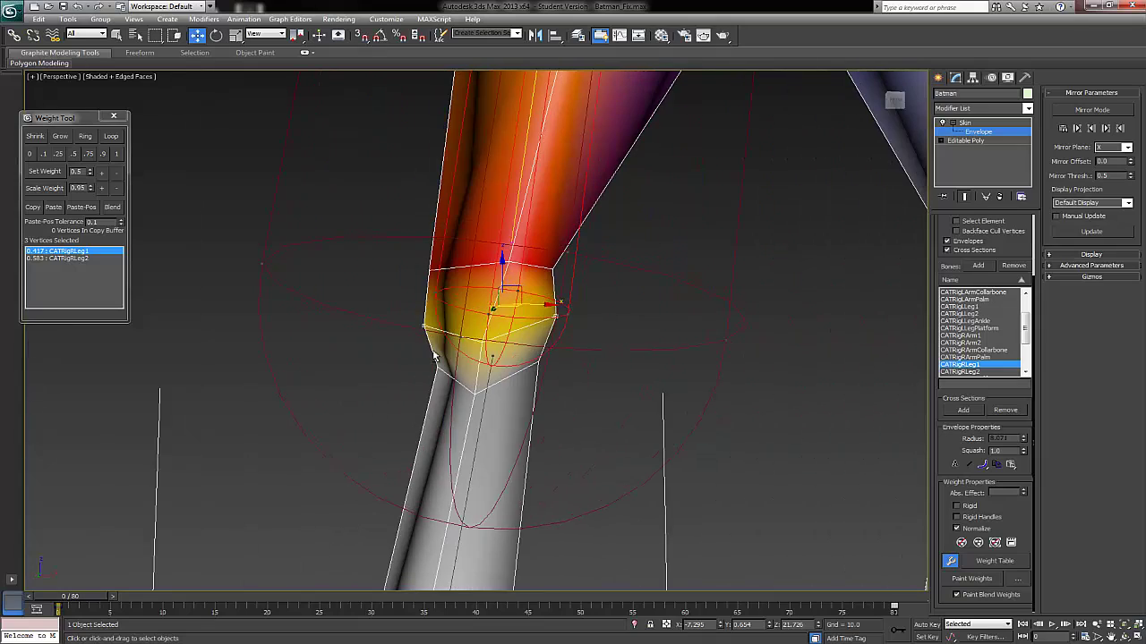
click(497, 351)
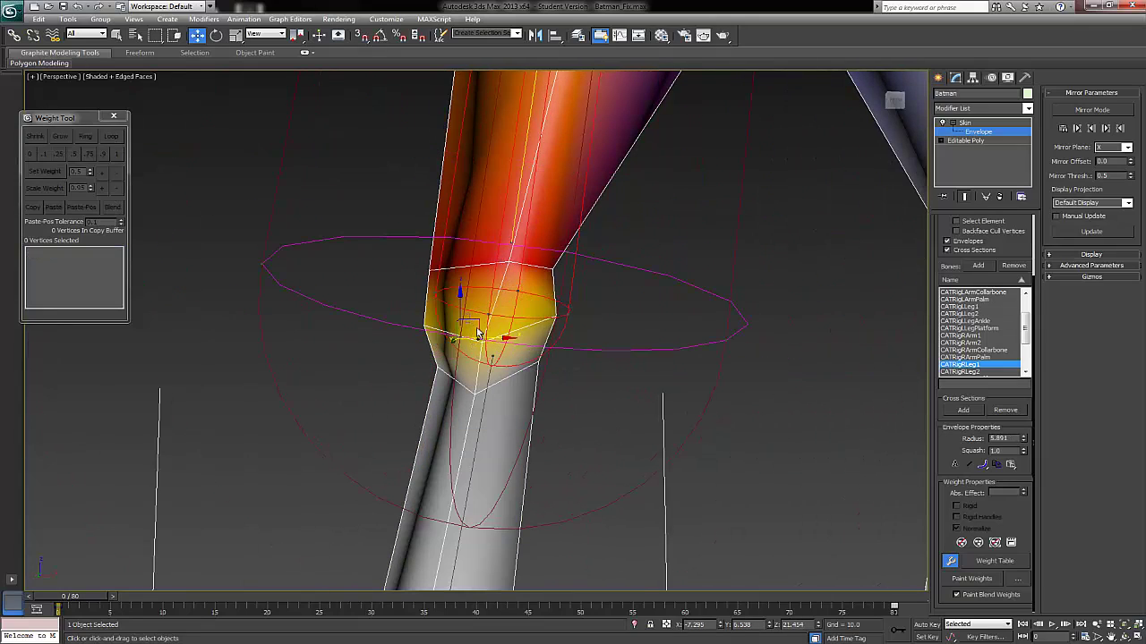
click(505, 356)
alt+middle_drag(505, 356, 373, 357)
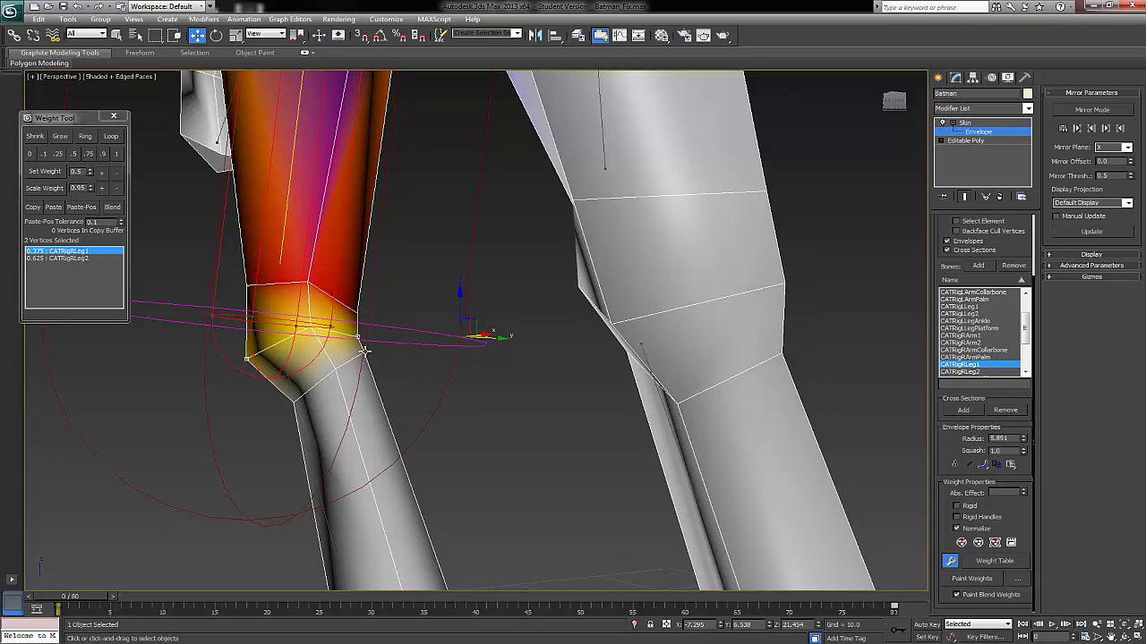
ctrl+click(364, 352)
alt+middle_drag(318, 398, 528, 397)
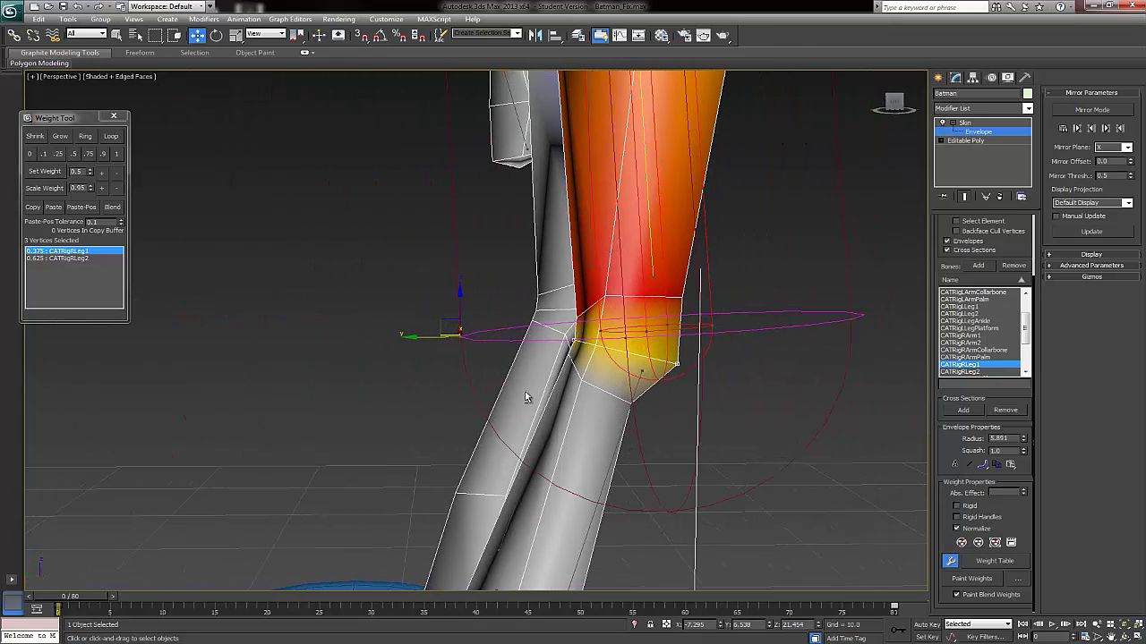
ctrl+click(595, 350)
alt+middle_drag(550, 382, 342, 388)
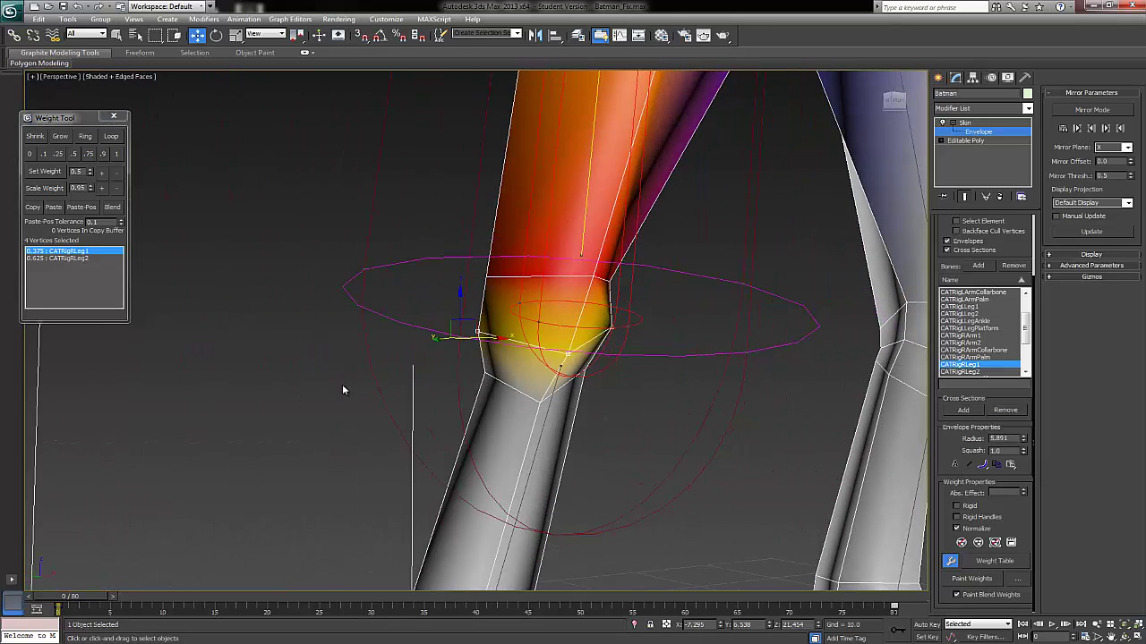
click(106, 211)
click(418, 308)
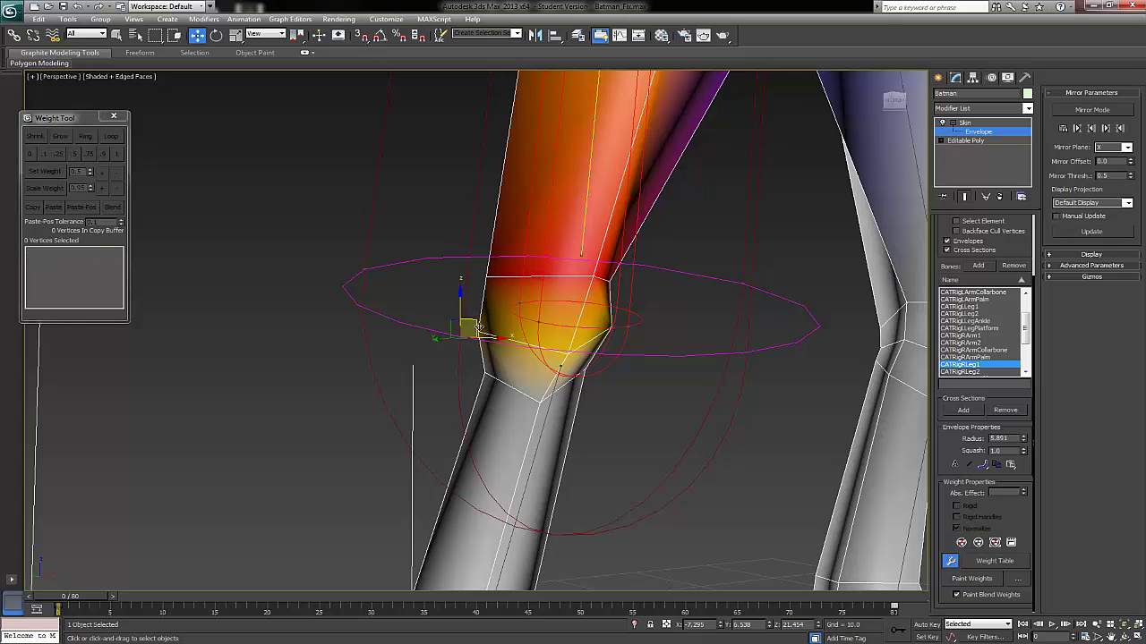
Step: Leave envelope editing and raise the right foot platform to test how the knee deforms
scroll(430, 311, down, 8)
middle_drag(455, 312, 479, 283)
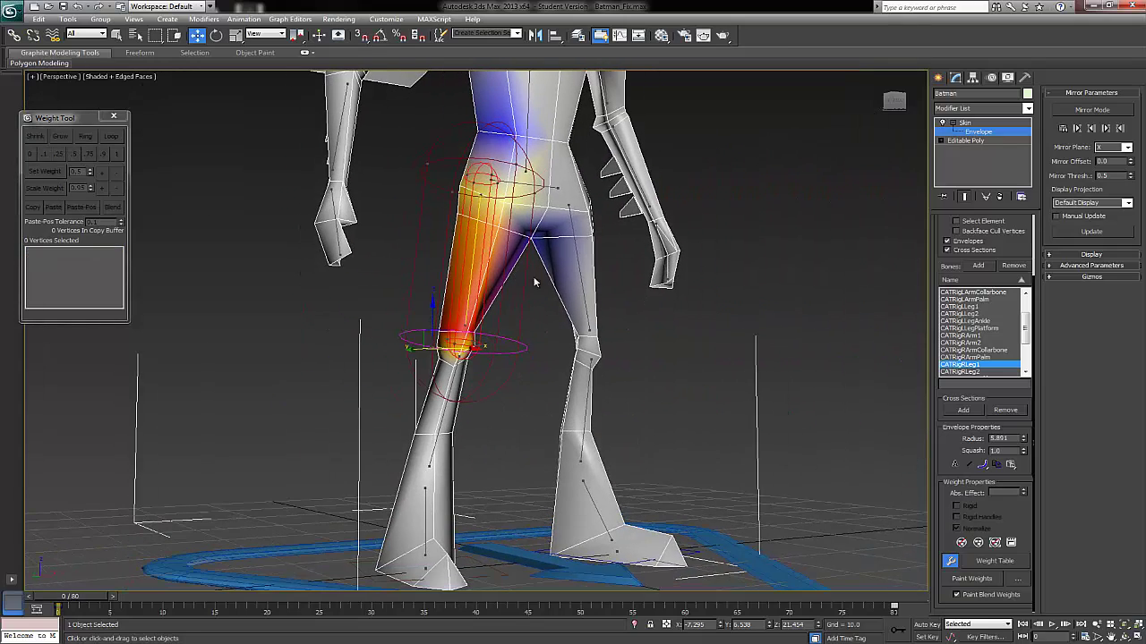
click(971, 125)
middle_drag(460, 573, 557, 529)
click(488, 529)
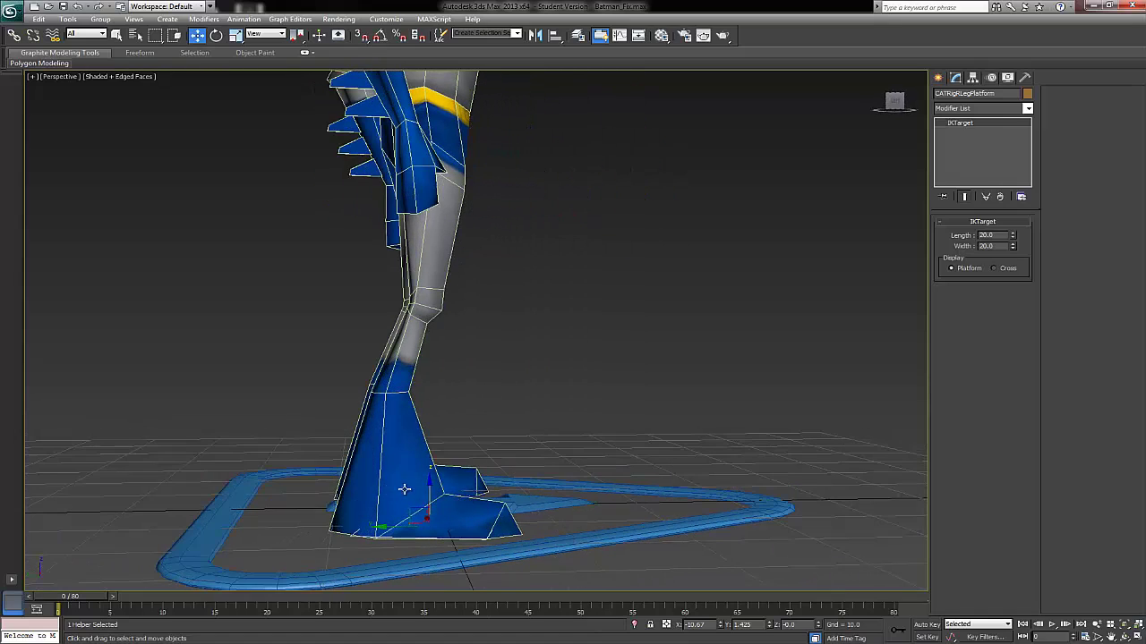
drag(428, 488, 426, 404)
alt+middle_drag(544, 335, 491, 431)
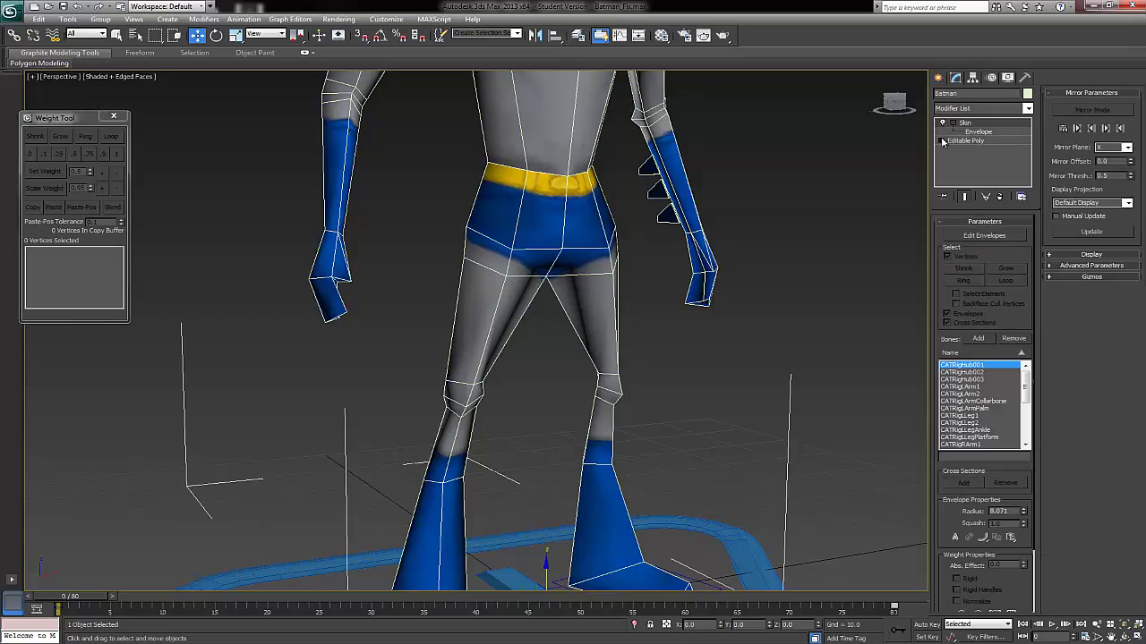
Step: Resume editing the Batman mesh's Skin envelopes and select the CATRigRArmPalm bone
click(977, 132)
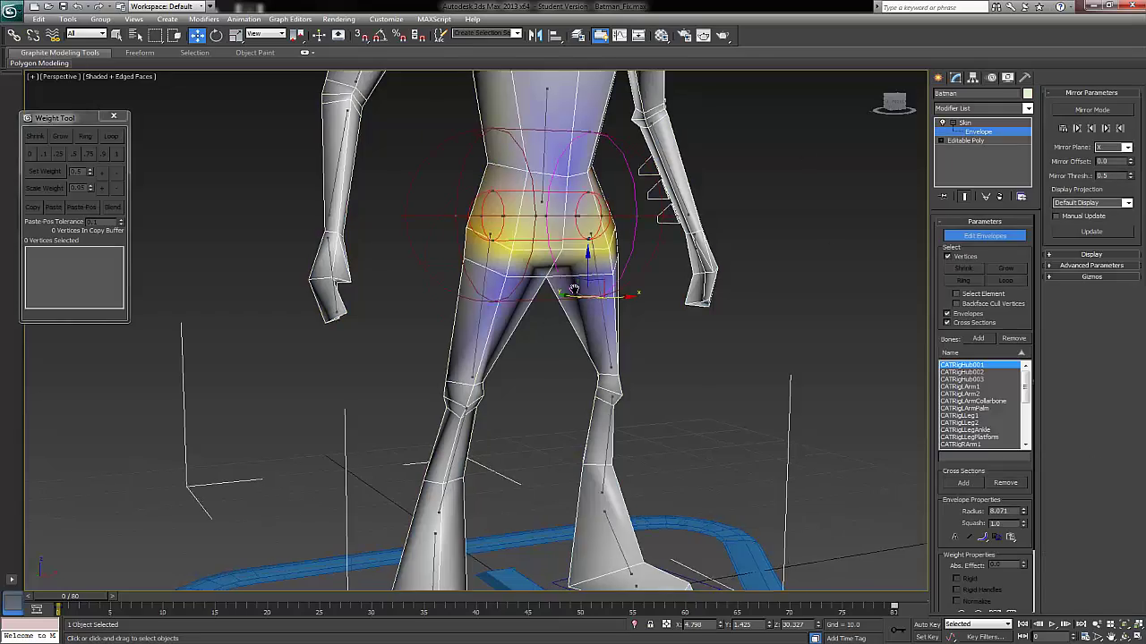
middle_drag(573, 289, 642, 399)
click(390, 446)
alt+middle_drag(390, 446, 437, 381)
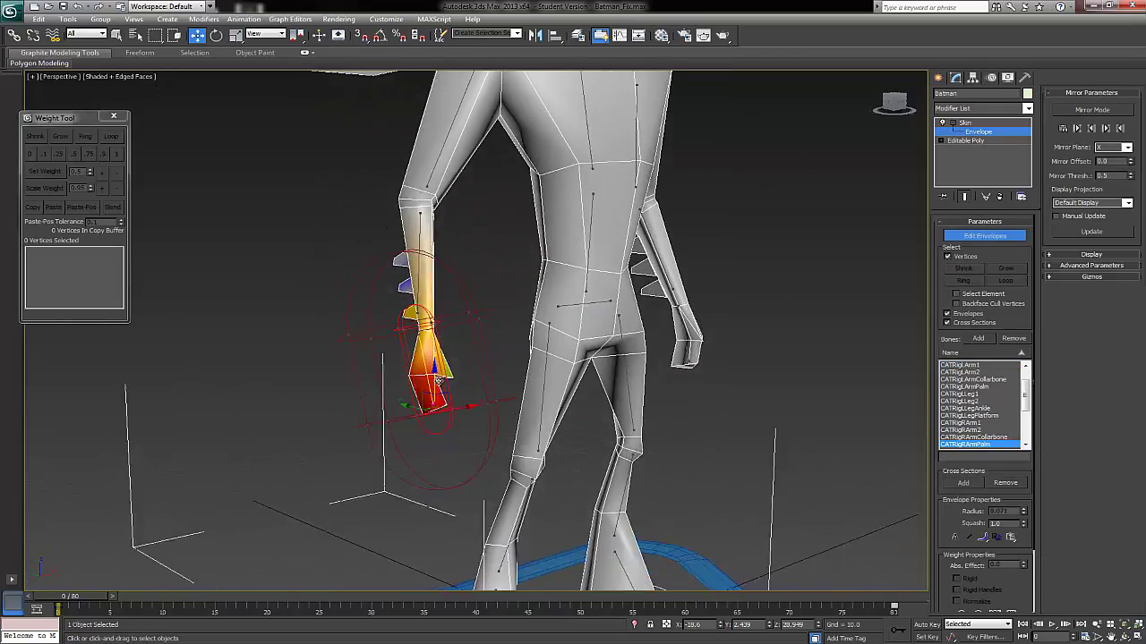
Step: Select the right hand's nine vertices below the wrist and set their weight to 1 for CATRigRArmPalm
scroll(438, 381, up, 5)
alt+middle_drag(544, 289, 334, 304)
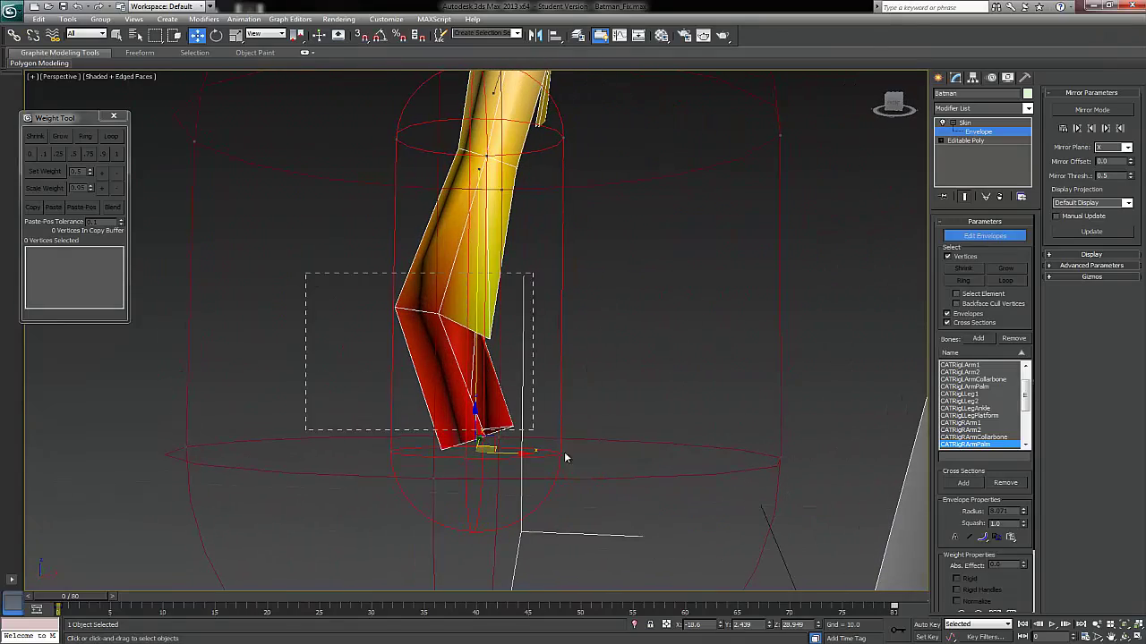
drag(605, 484, 605, 483)
click(115, 154)
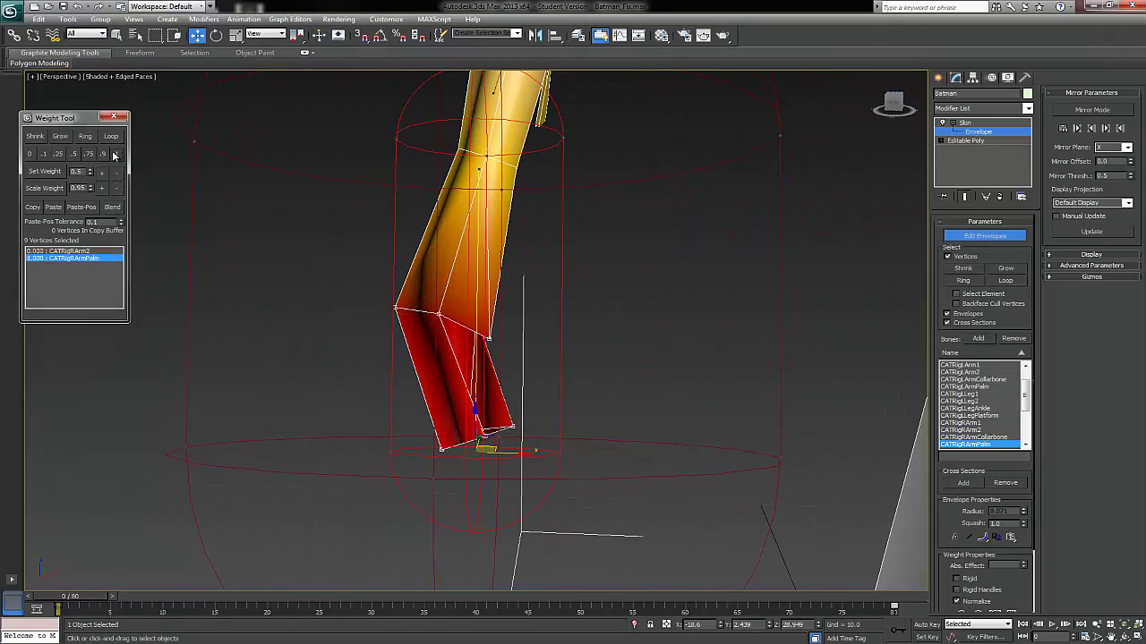
Step: Select the four vertices of the right wrist loop and blend their weights
alt+middle_drag(524, 398, 494, 356)
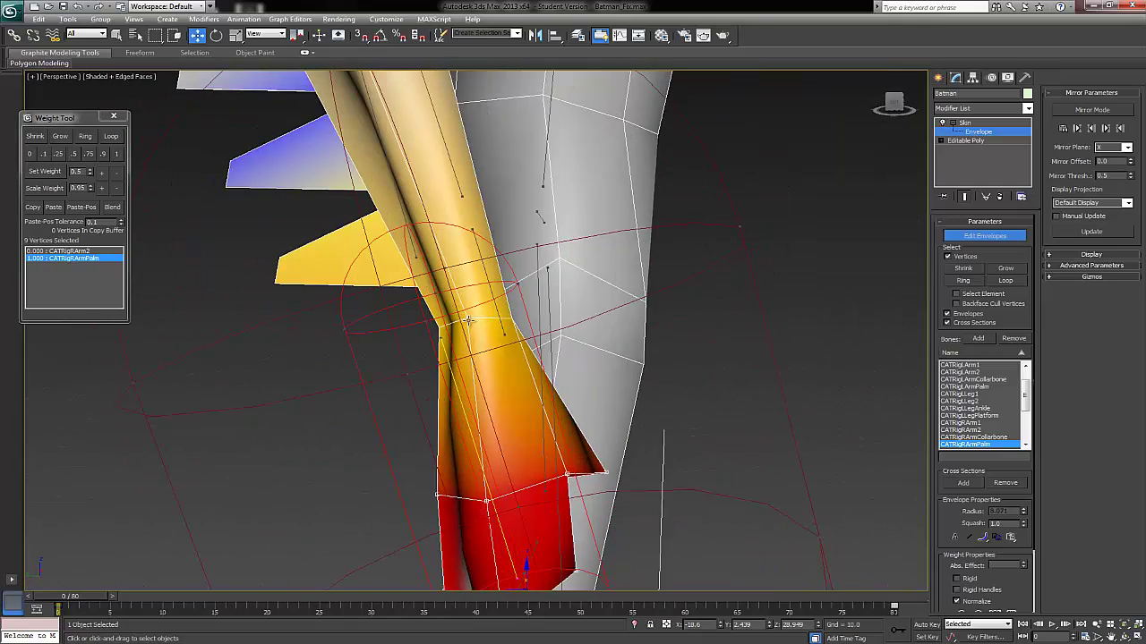
mouse_move(467, 320)
alt+middle_down()
mouse_move(389, 322)
mouse_move(463, 307)
alt+middle_up()
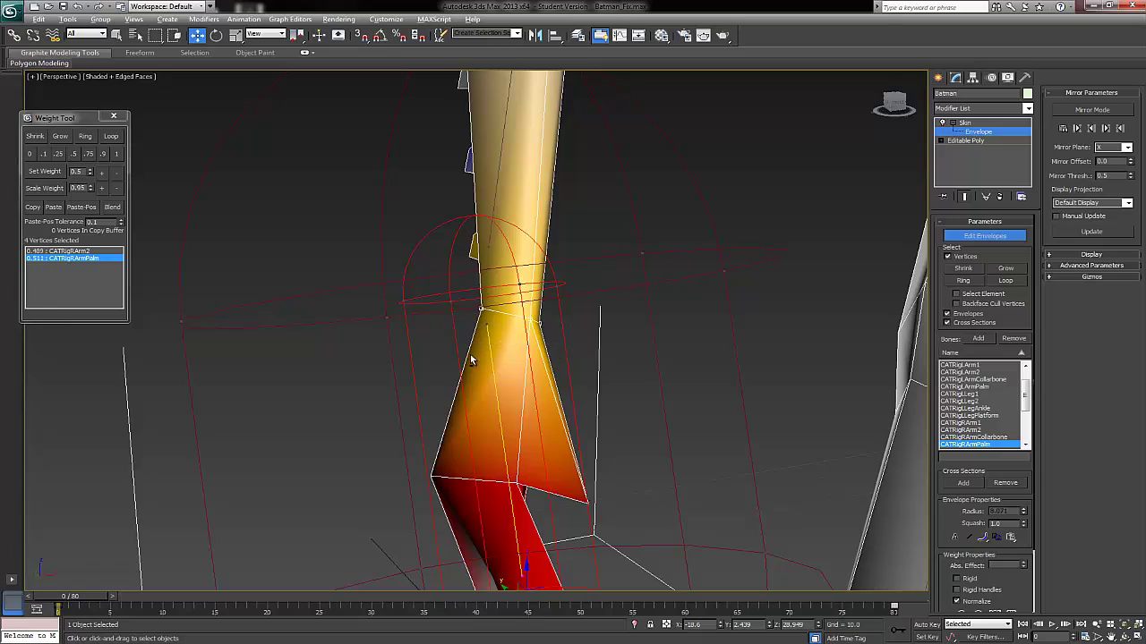
mouse_move(470, 355)
alt+middle_down()
mouse_move(576, 358)
mouse_move(484, 356)
alt+middle_up()
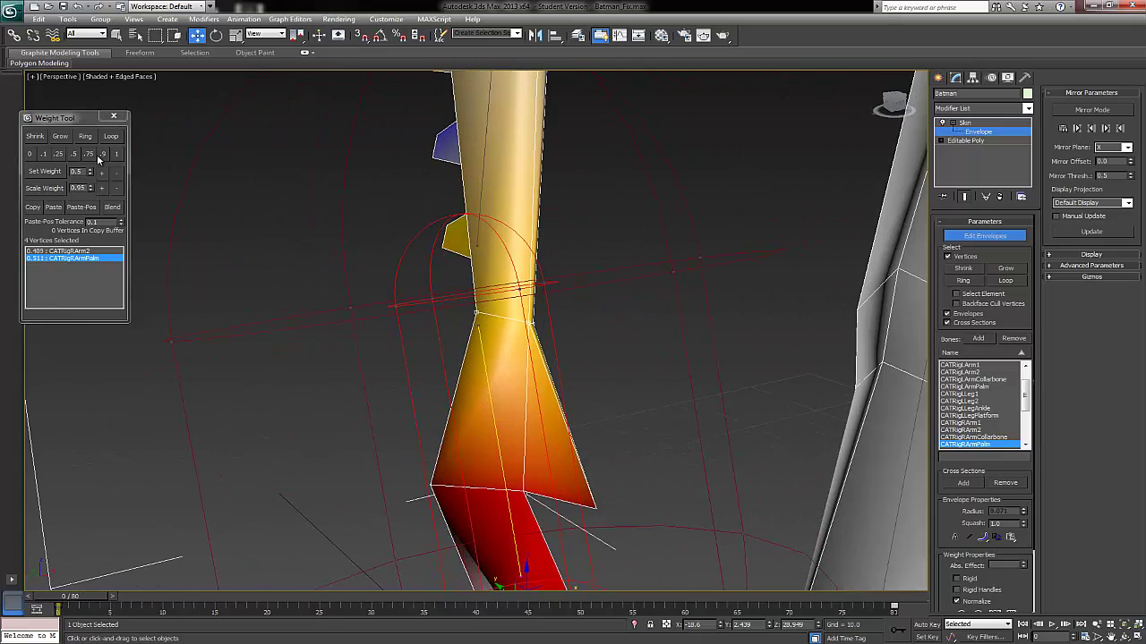
click(112, 208)
click(387, 330)
Step: Select the CATRigRArm2 bone and set the weight of the right forearm fins' 24 outer vertices to 1
mouse_move(440, 281)
alt+middle_down()
mouse_move(465, 273)
mouse_move(445, 265)
alt+middle_up()
click(456, 261)
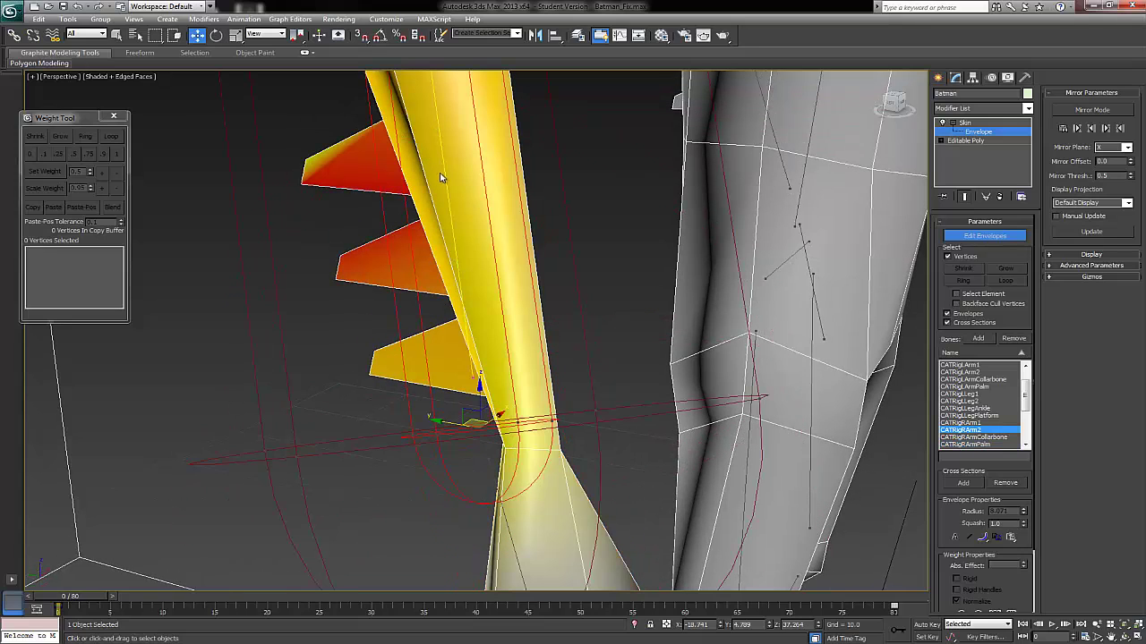
alt+middle_drag(331, 267, 347, 262)
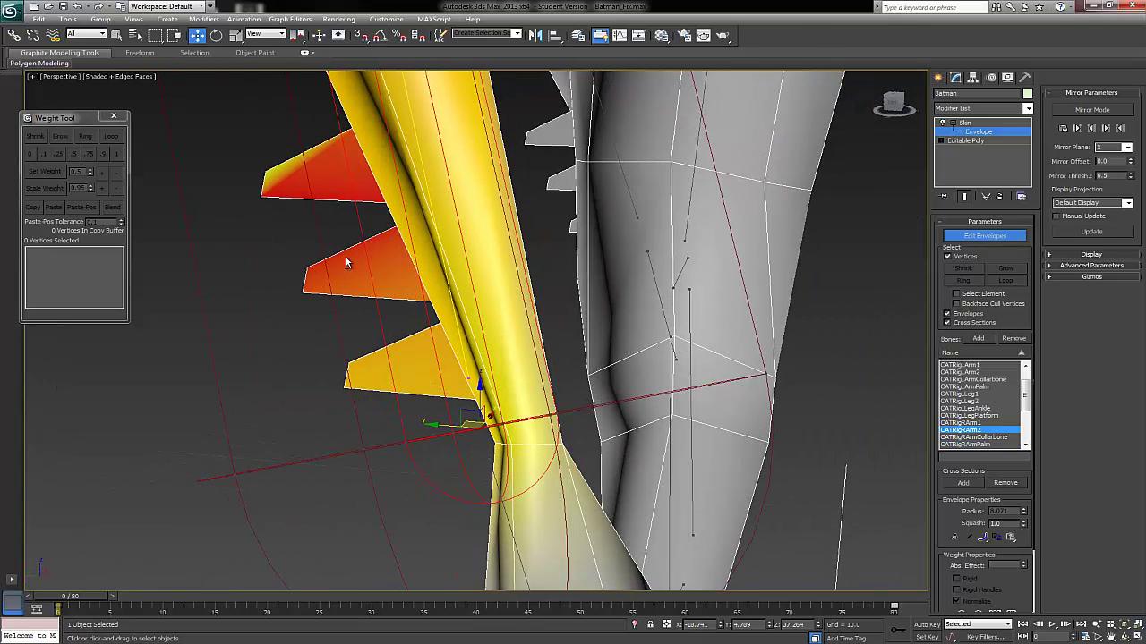
drag(315, 192, 240, 124)
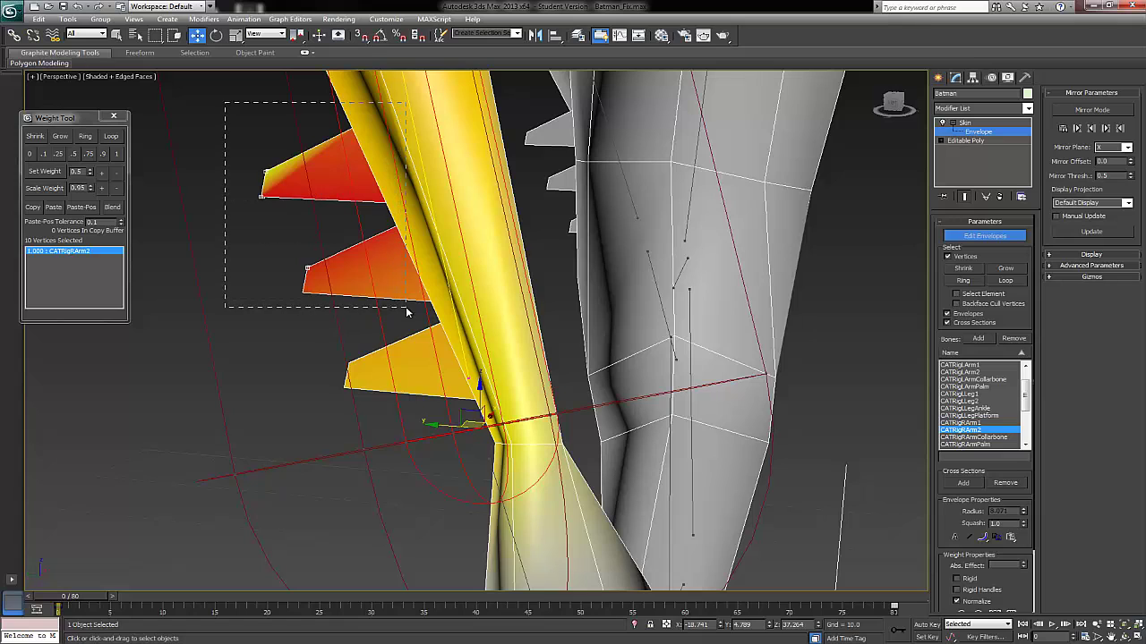
middle_drag(405, 325, 339, 326)
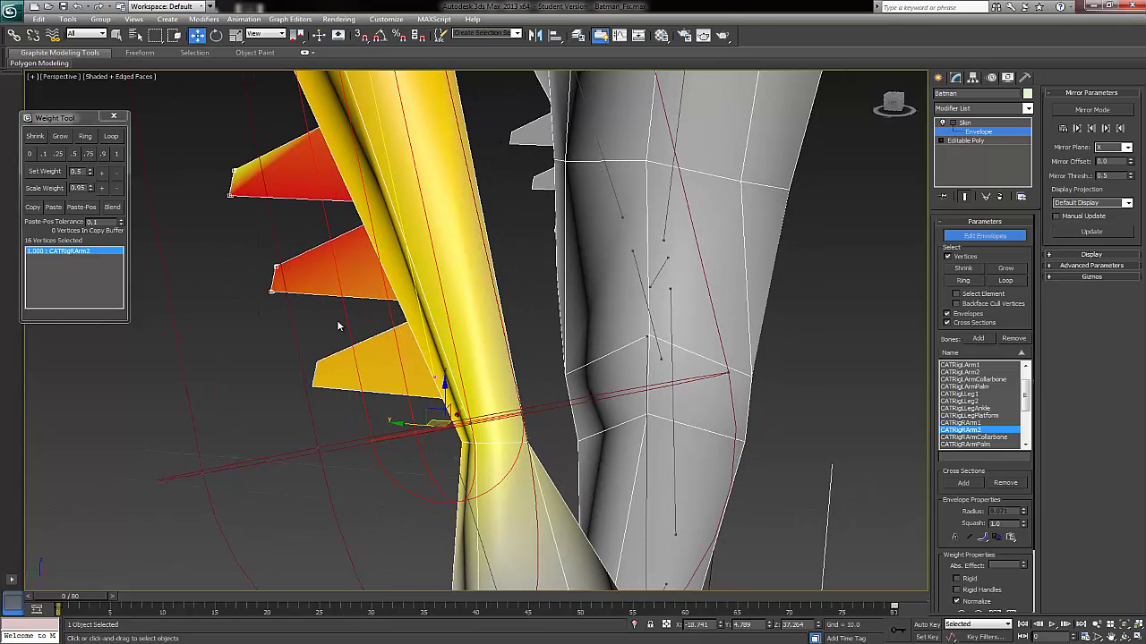
ctrl+drag(465, 426, 452, 416)
click(116, 157)
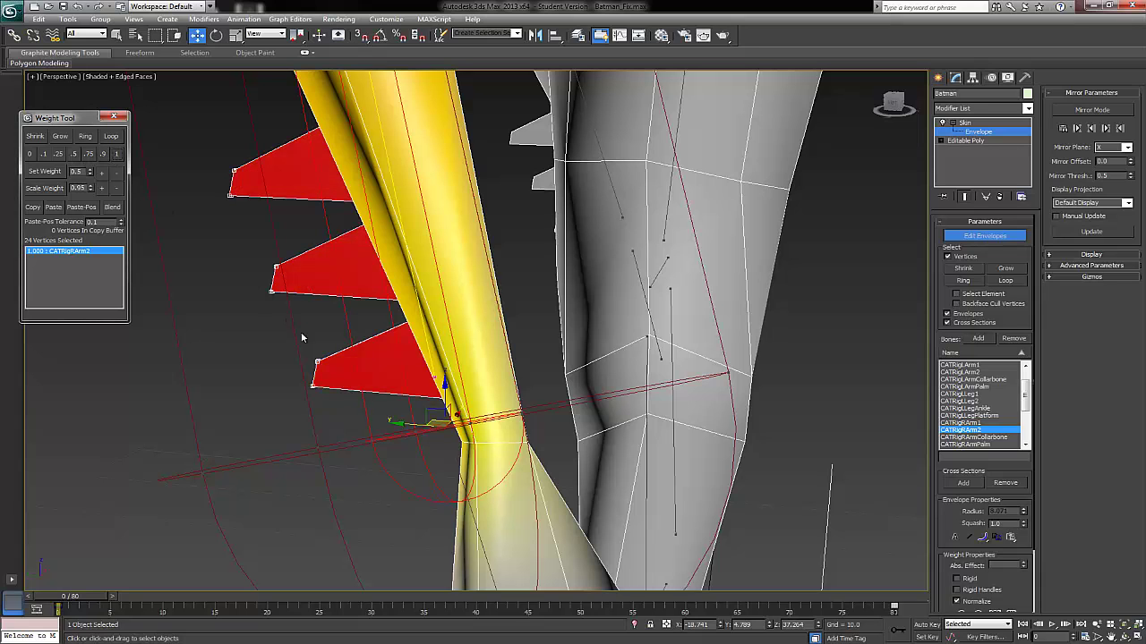
Step: Select five vertices around the lower loop of the right elbow and set their weight to 1 for CATRigRArm2
alt+middle_drag(380, 358, 551, 466)
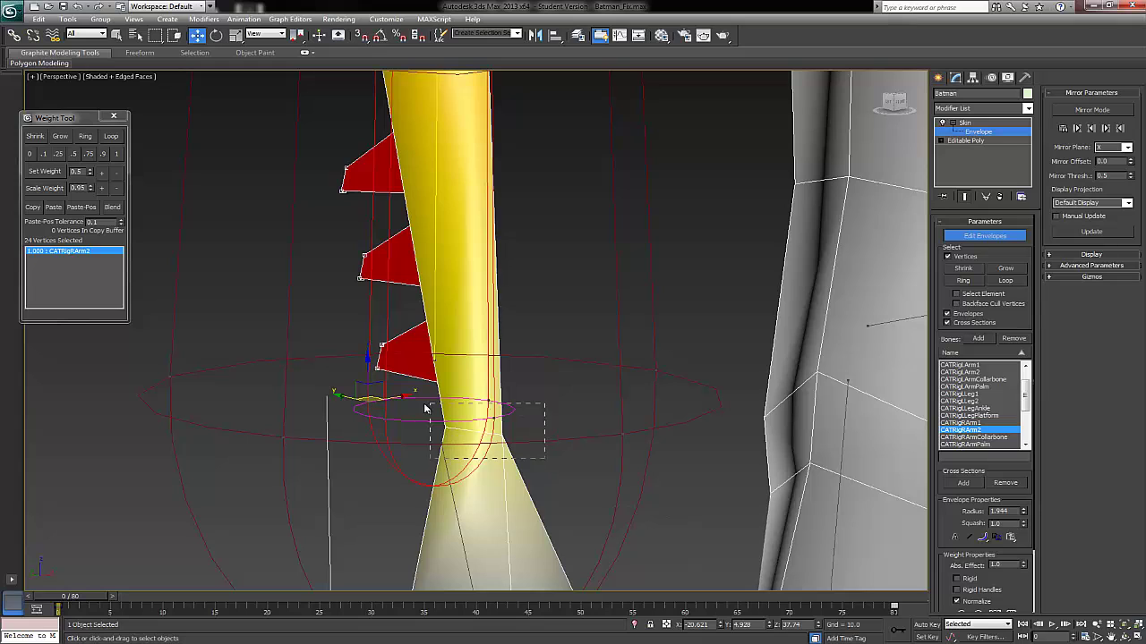
drag(426, 408, 402, 417)
mouse_move(402, 417)
alt+middle_down()
mouse_move(568, 417)
mouse_move(405, 421)
alt+middle_up()
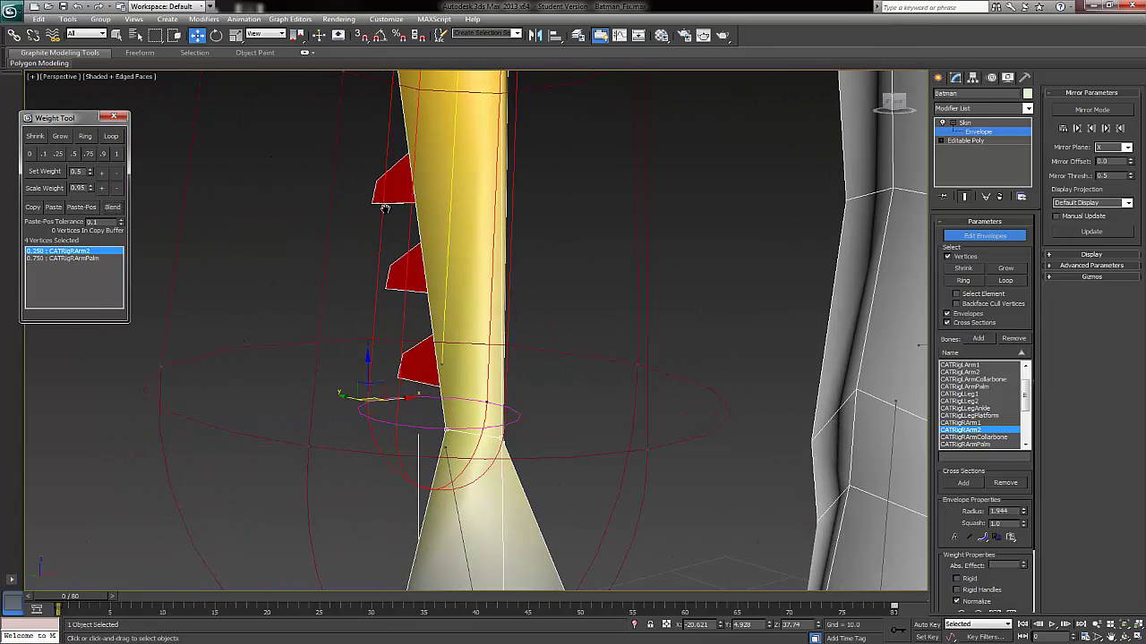
middle_drag(385, 209, 383, 215)
drag(416, 239, 417, 238)
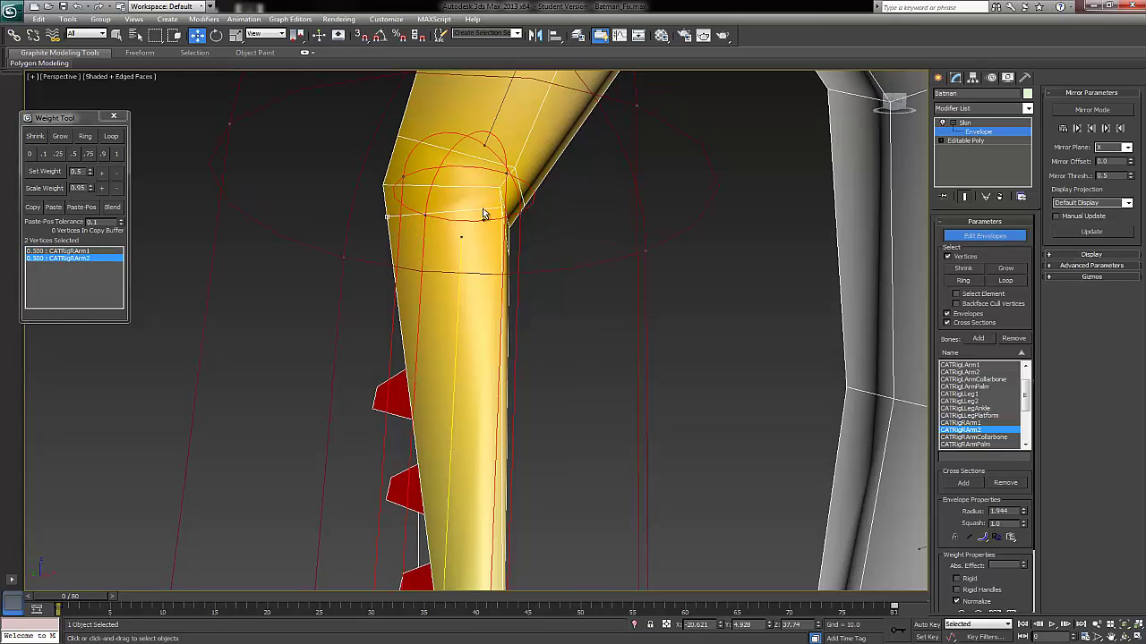
alt+middle_drag(499, 208, 262, 247)
alt+middle_drag(343, 284, 536, 278)
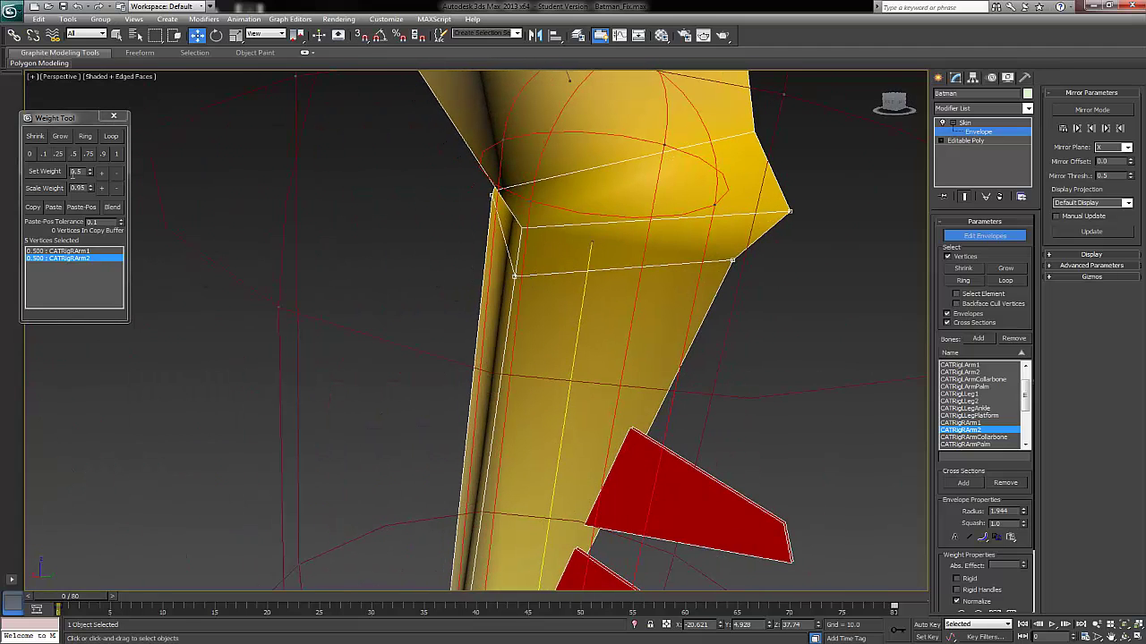
click(116, 154)
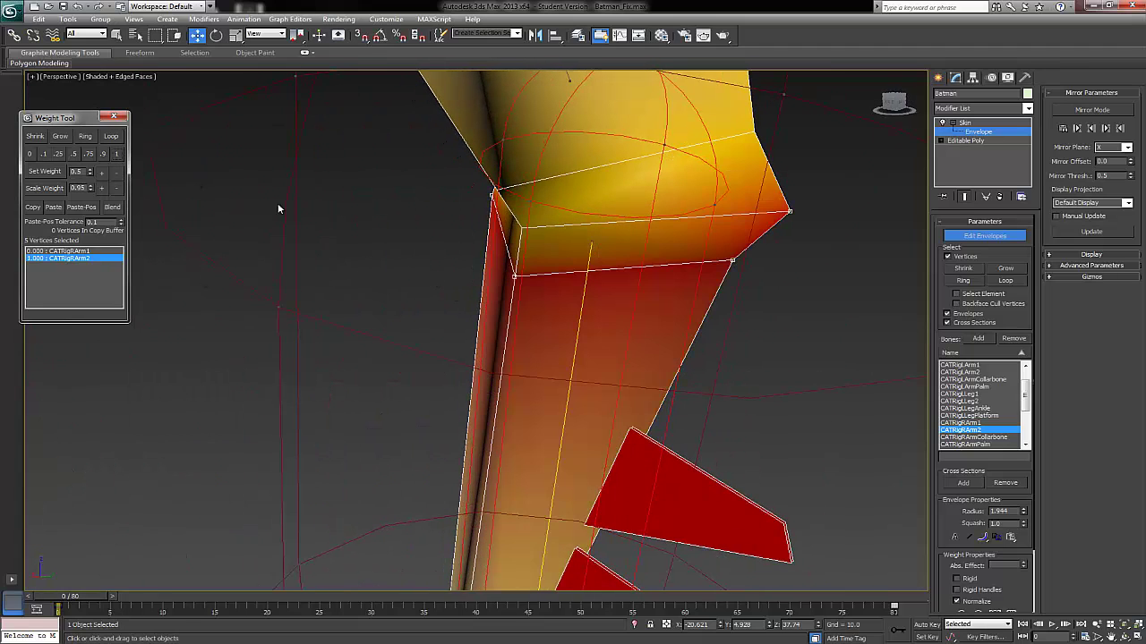
Step: Select the four vertices of the right elbow's middle loop and blend their CATRigRArm2 weights
click(781, 211)
click(784, 211)
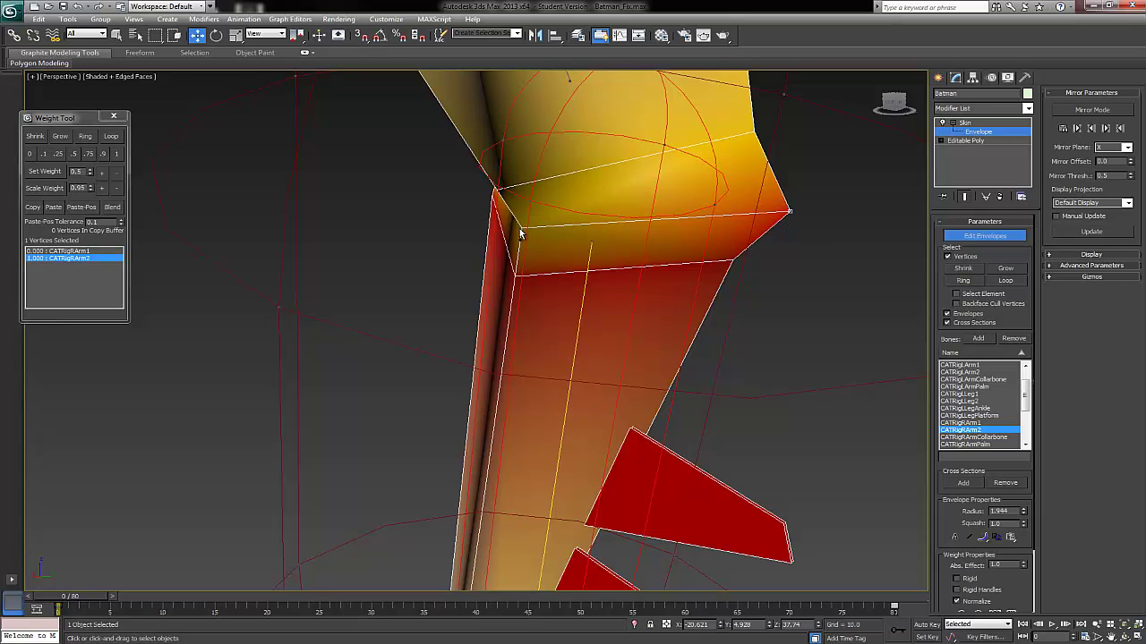
alt+middle_drag(544, 228, 400, 201)
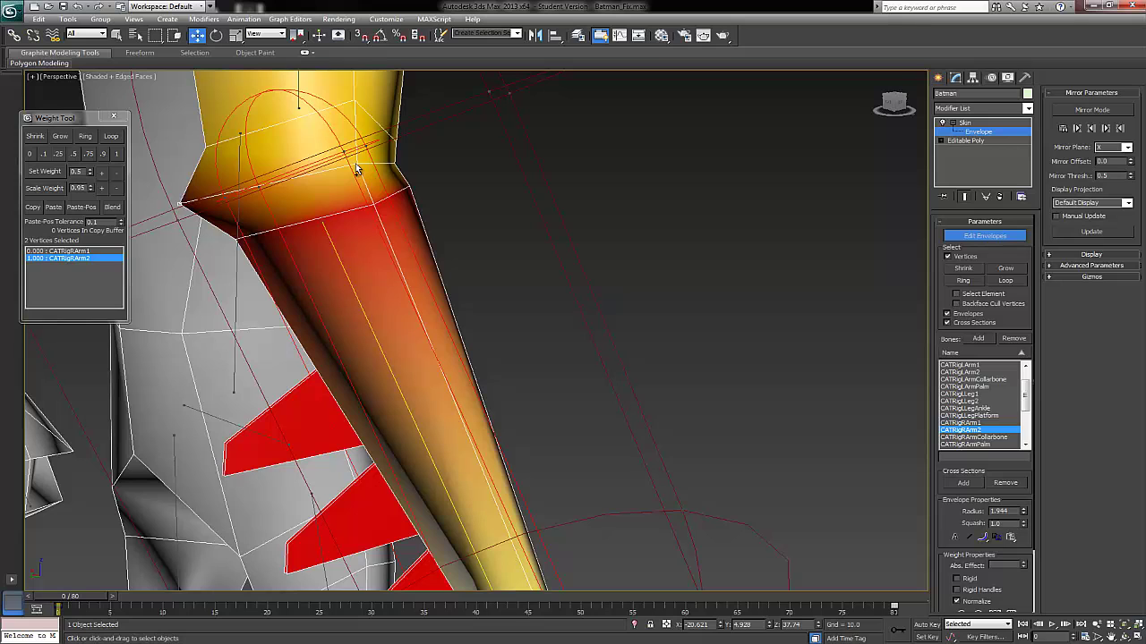
alt+middle_drag(392, 164, 277, 213)
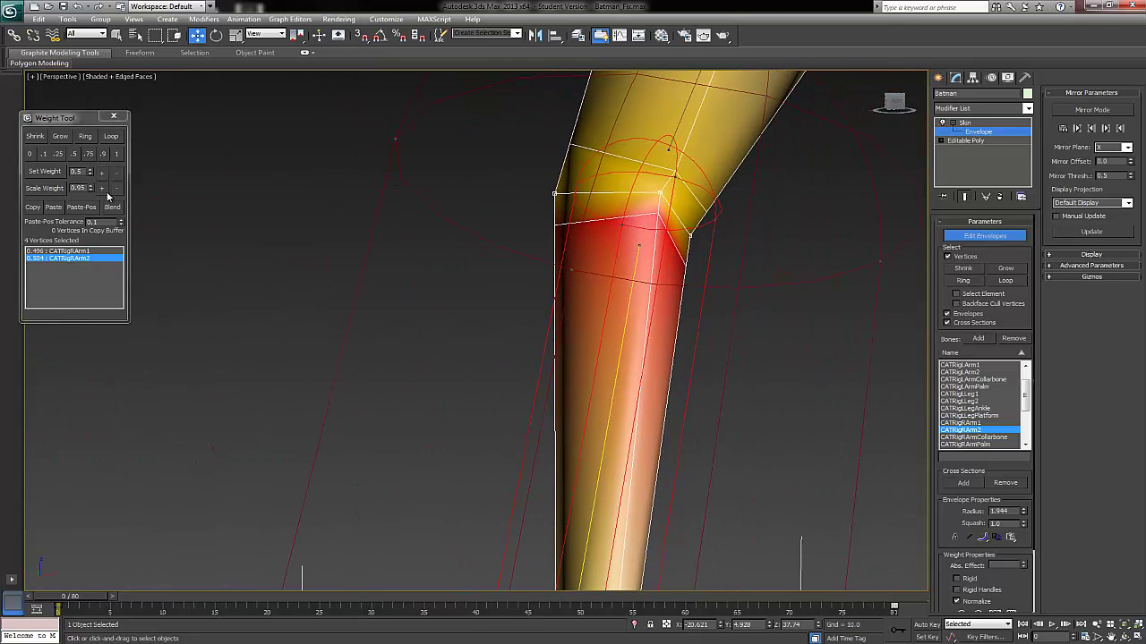
alt+middle_drag(603, 158, 576, 180)
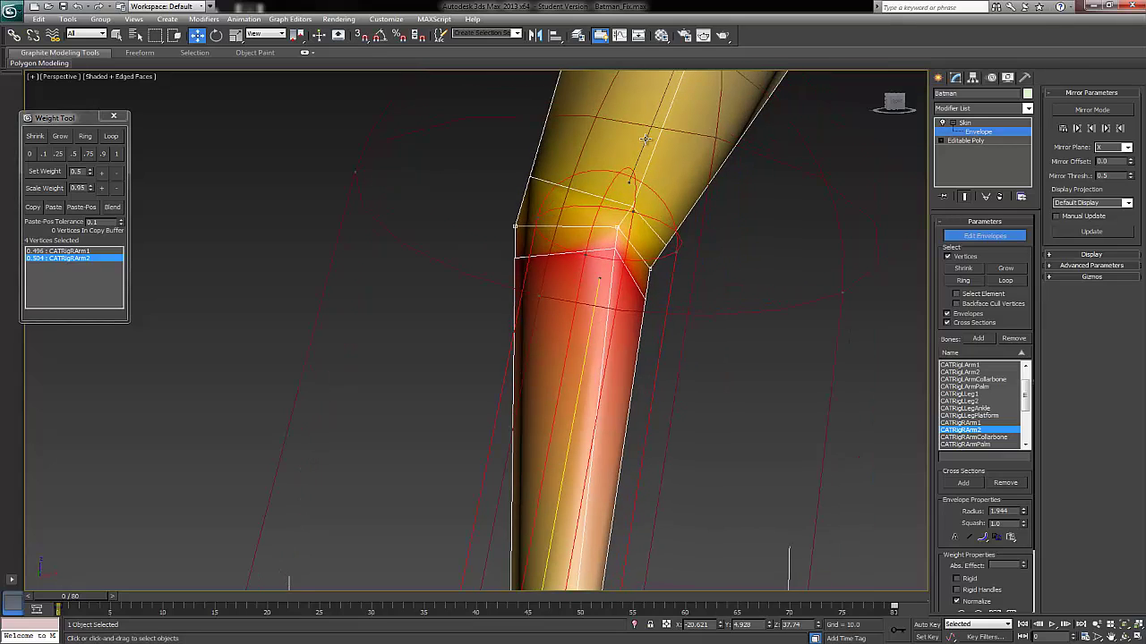
Step: Select the CATRigRArm1 bone and set the weight of the four vertices in the right elbow's upper loop to 1
click(645, 139)
click(530, 177)
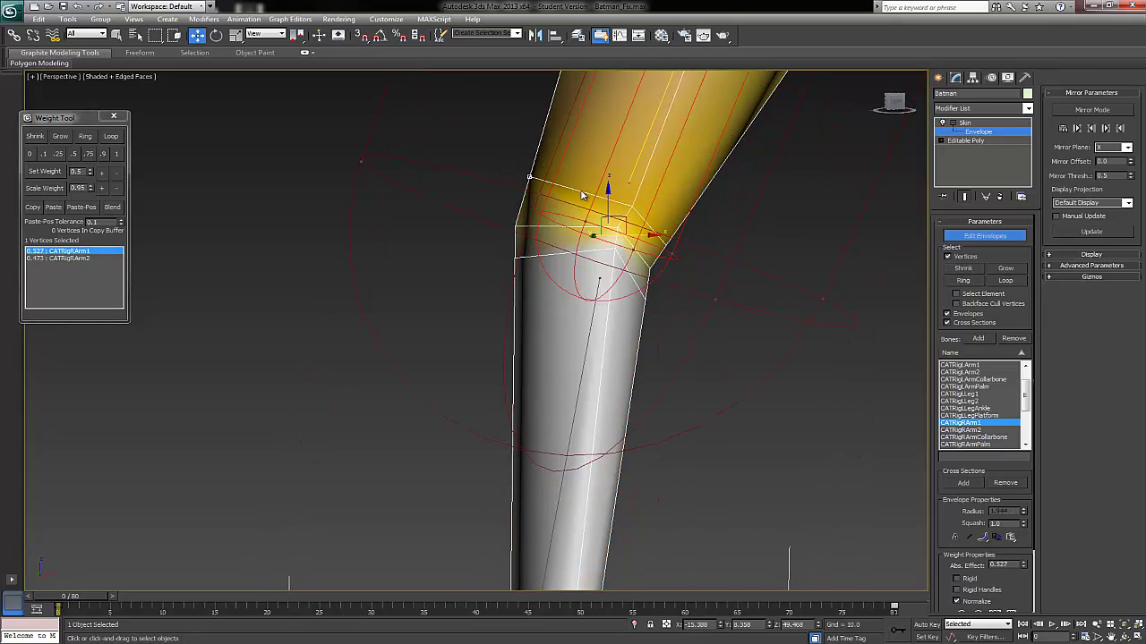
ctrl+click(632, 207)
alt+middle_drag(665, 243, 629, 275)
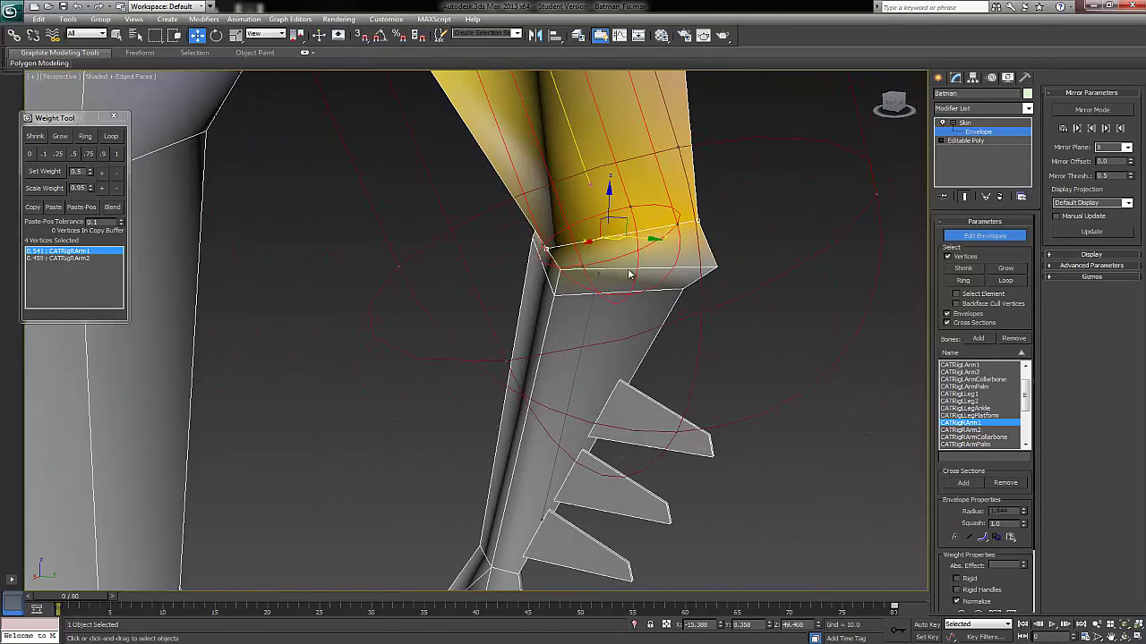
click(118, 155)
Step: Reselect the four middle-loop vertices of the right elbow and blend their weights for CATRigRArm1
click(564, 288)
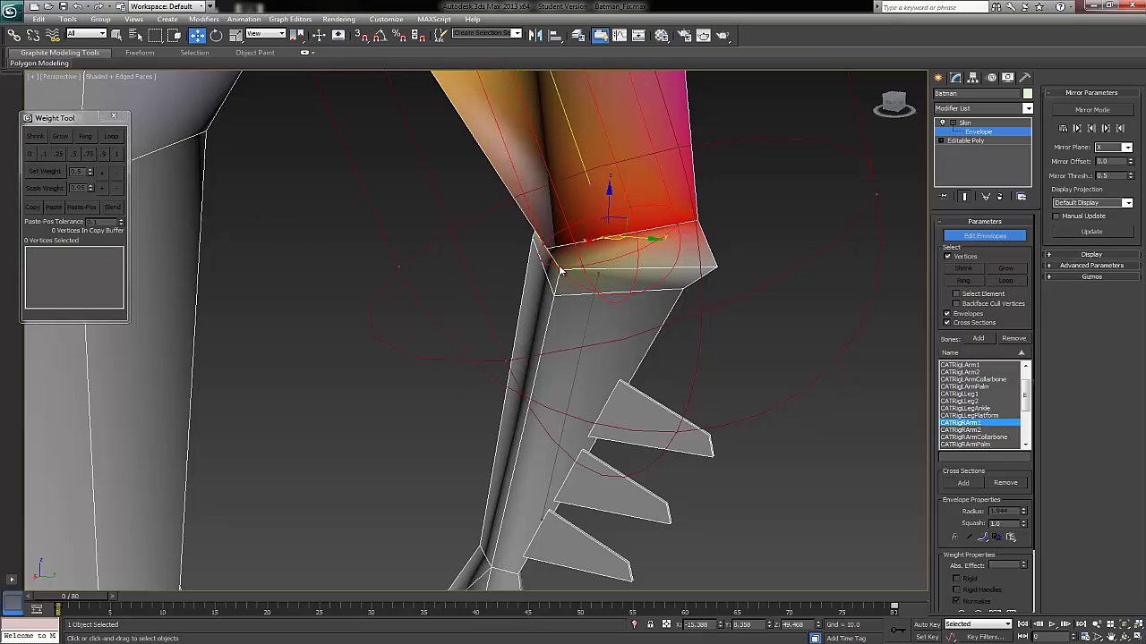
click(558, 269)
alt+middle_drag(715, 266, 555, 277)
drag(595, 236, 600, 242)
alt+middle_drag(600, 242, 615, 257)
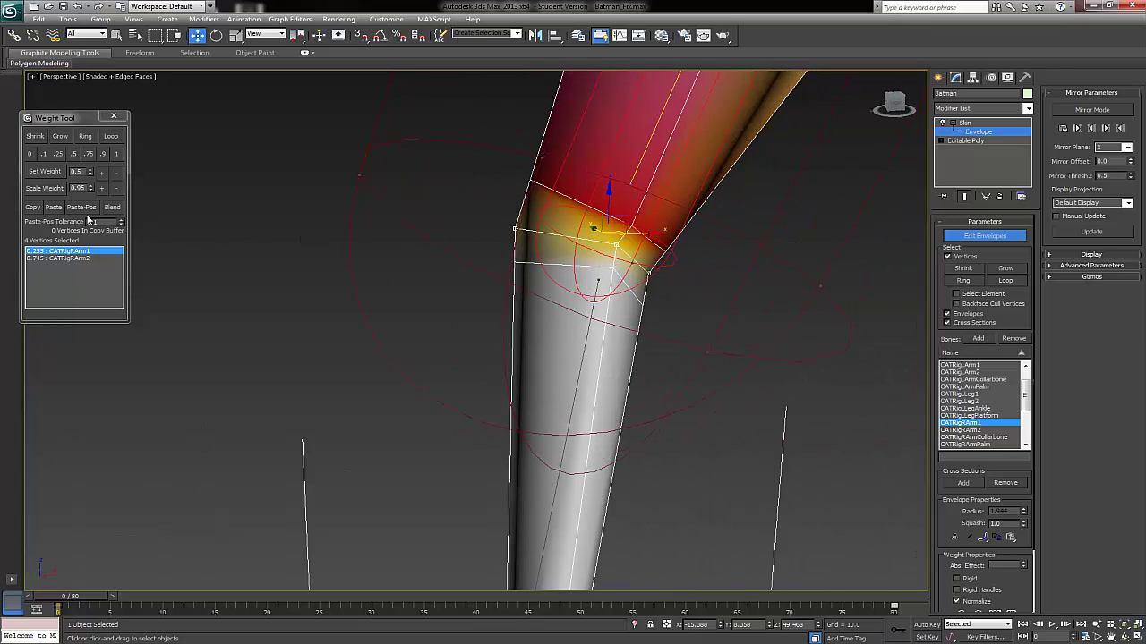
click(119, 207)
click(354, 274)
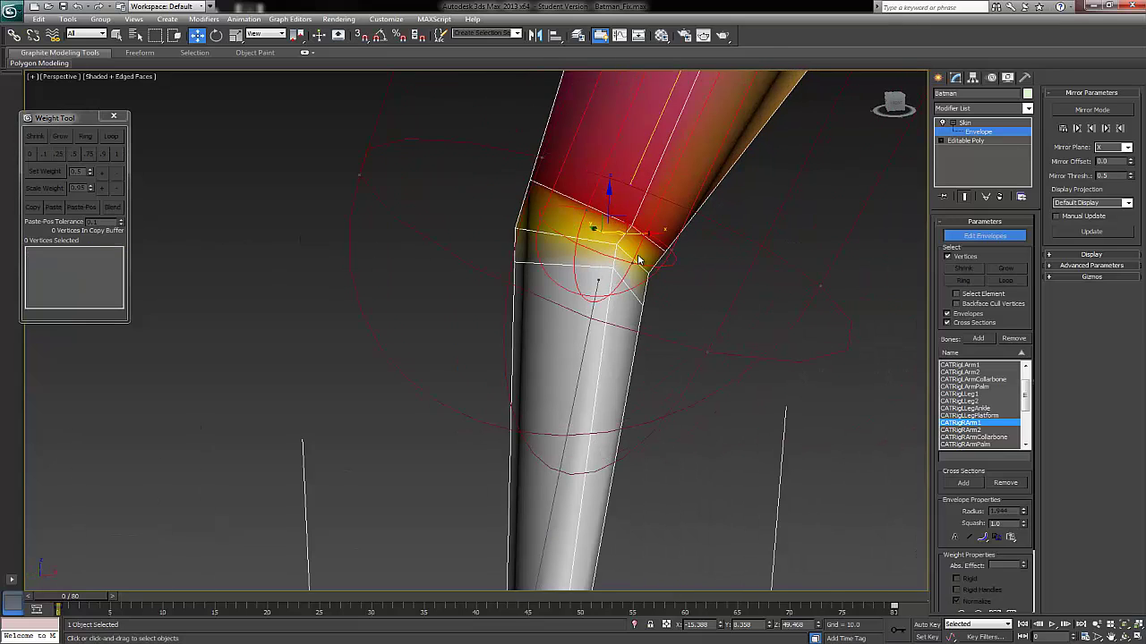
Step: Select the four vertices around the right shoulder and blend their weights for CATRigRArm1
scroll(497, 376, down, 10)
scroll(497, 376, up, 5)
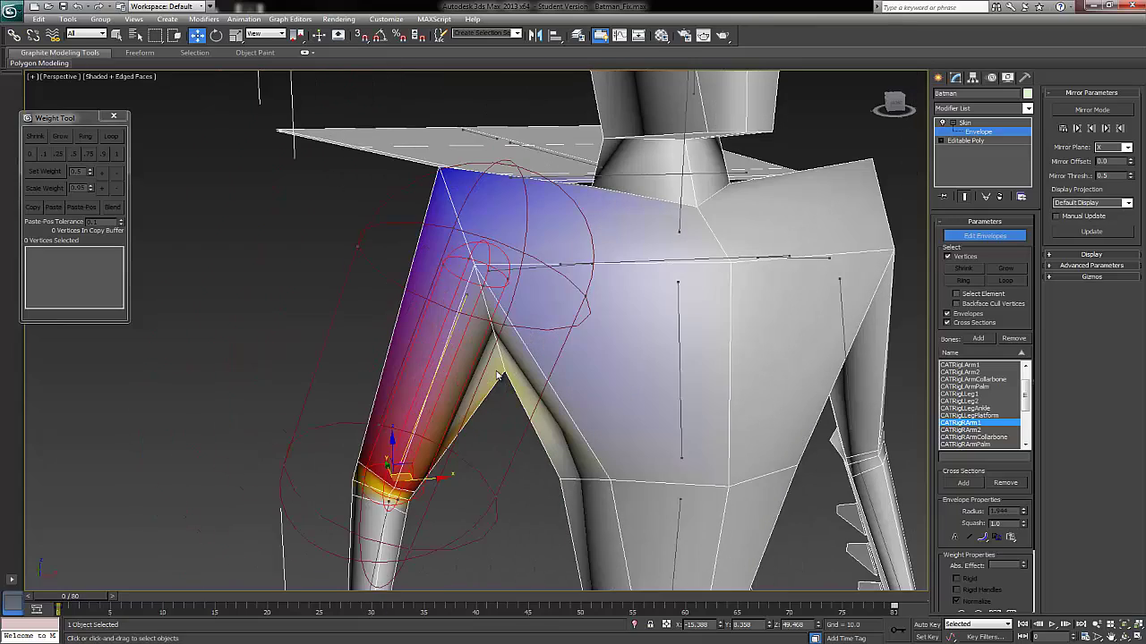
alt+middle_drag(493, 333, 488, 333)
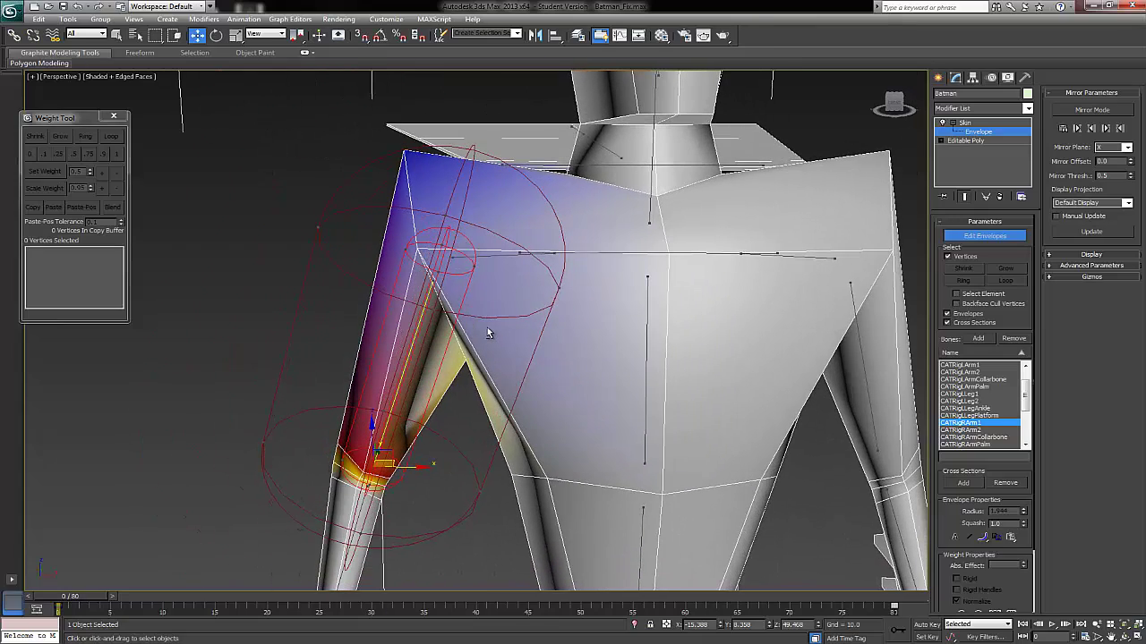
drag(415, 189, 413, 190)
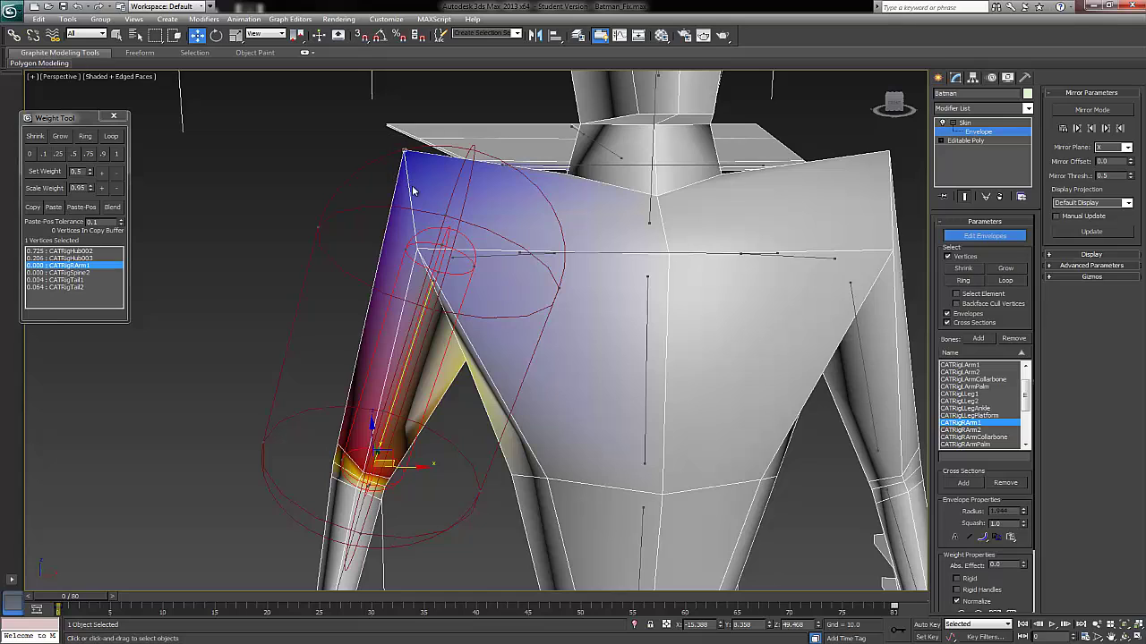
alt+middle_drag(522, 269, 136, 188)
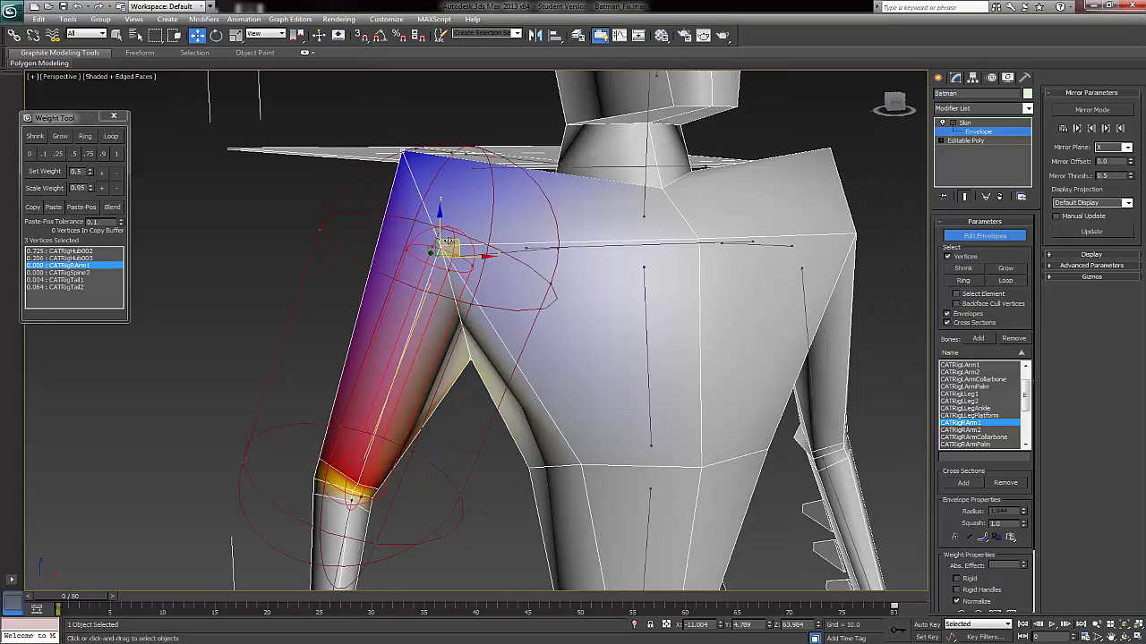
click(111, 207)
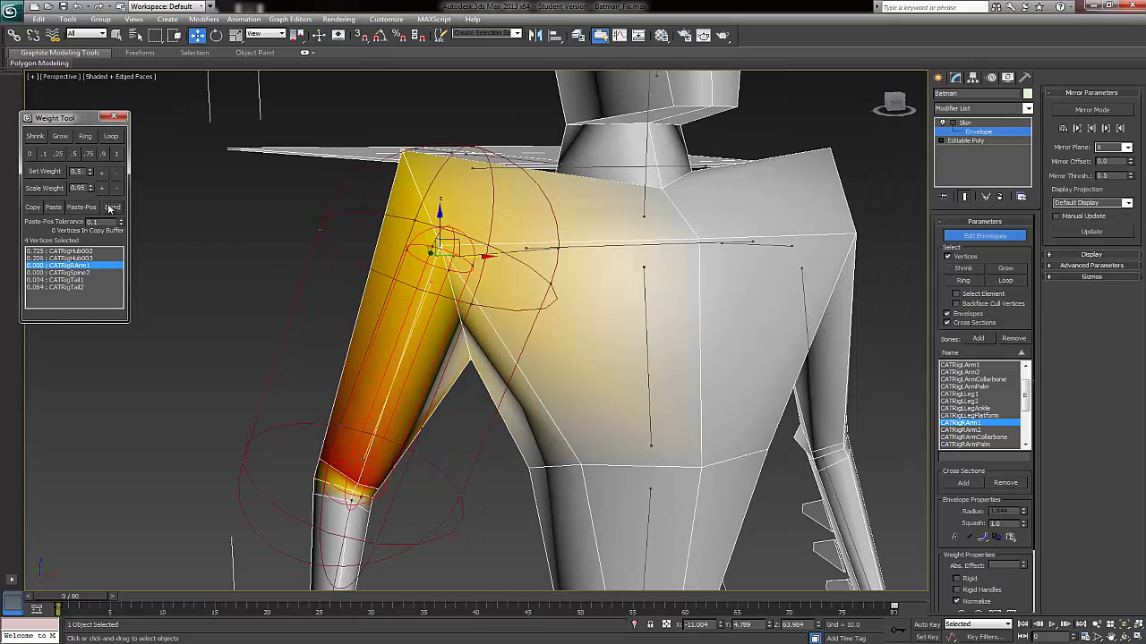
click(348, 248)
Step: Select the CATRigHub003 head bone for weight editing
alt+middle_drag(348, 248, 921, 214)
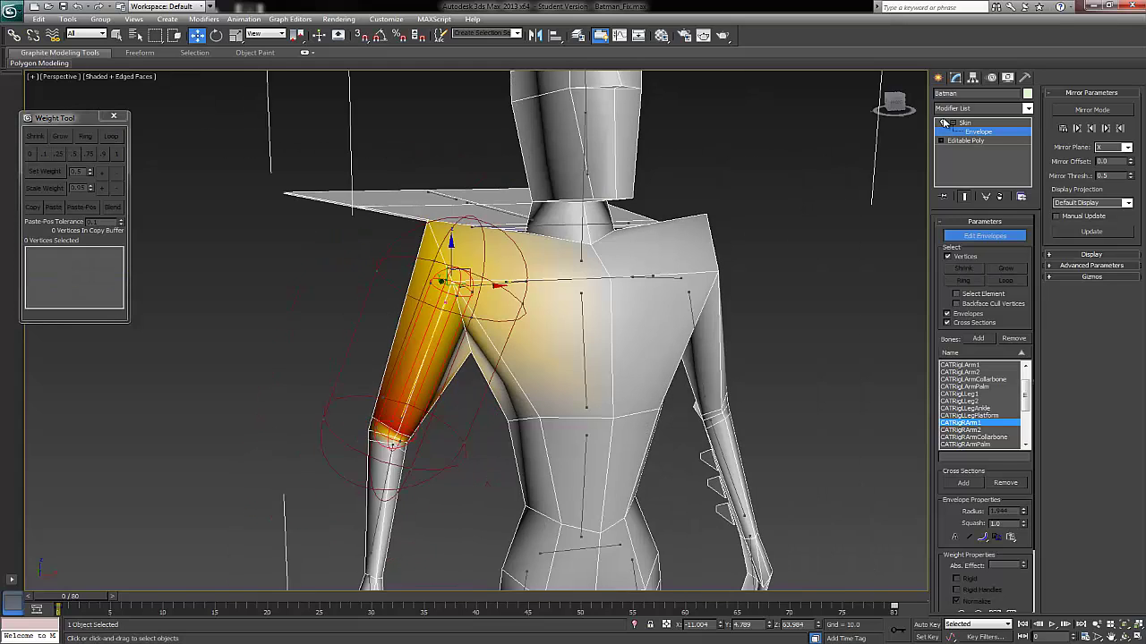
scroll(589, 289, down, 3)
scroll(589, 289, up, 5)
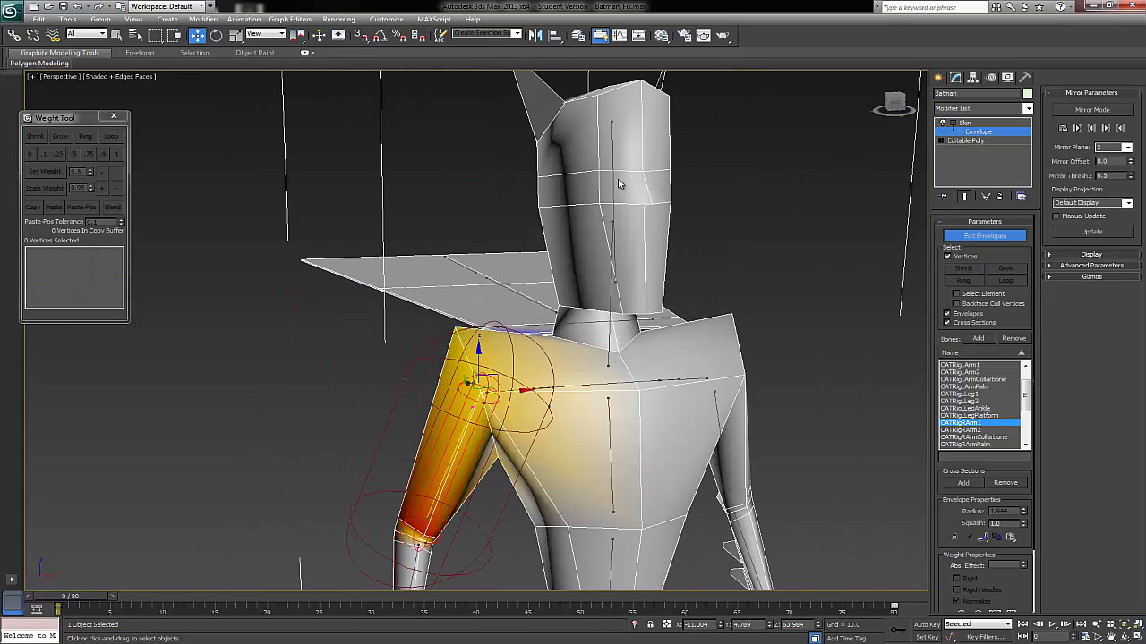
click(615, 167)
scroll(601, 268, up, 3)
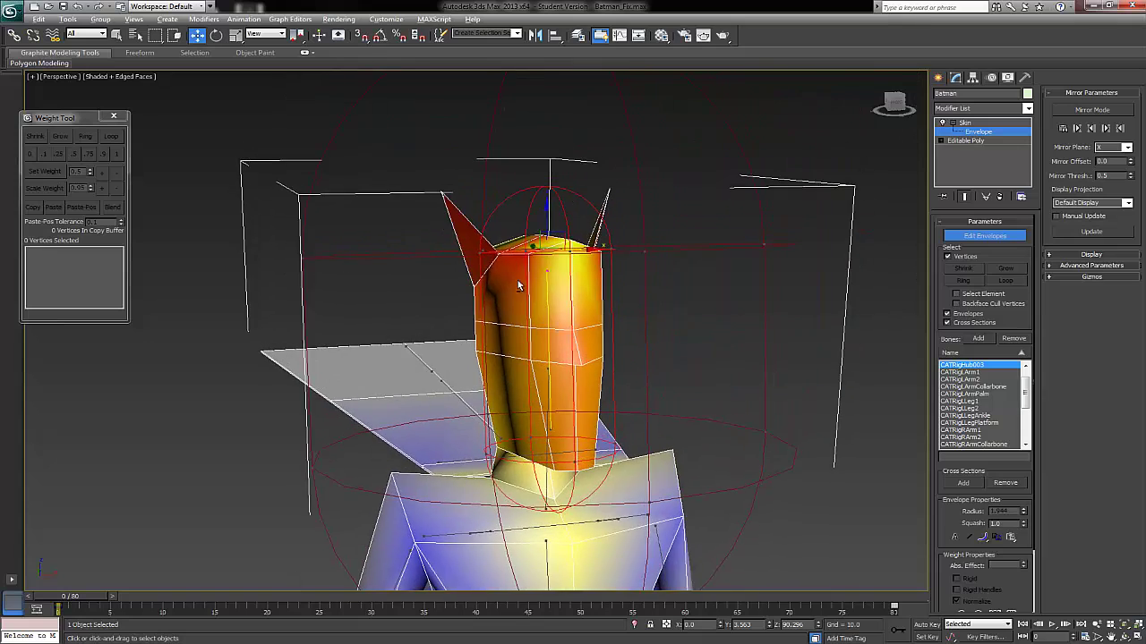
Step: Select the upper vertices of the head, including the ears, and set their weight to 1 for CATRigHub003
alt+middle_drag(600, 269, 593, 286)
drag(645, 324, 675, 343)
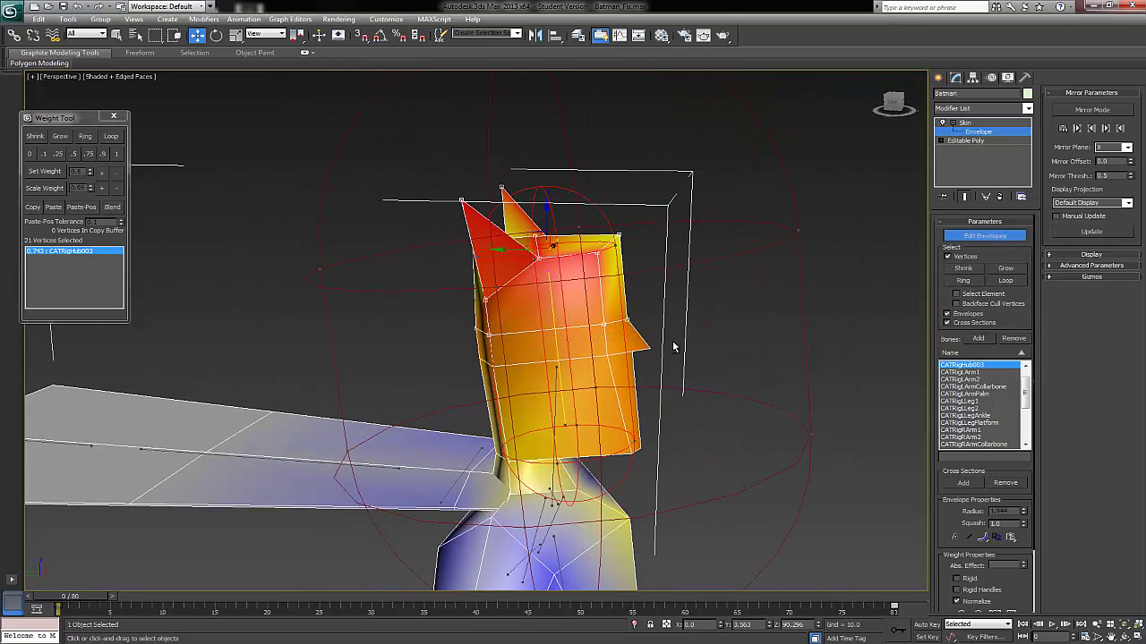
alt+middle_drag(675, 343, 387, 163)
drag(659, 365, 699, 384)
click(116, 154)
Step: Select 222 vertices across the head, cape, torso and arms and set their weight to 0 for CATRigHub003
scroll(358, 313, down, 3)
drag(245, 247, 511, 420)
alt+middle_drag(511, 421, 393, 126)
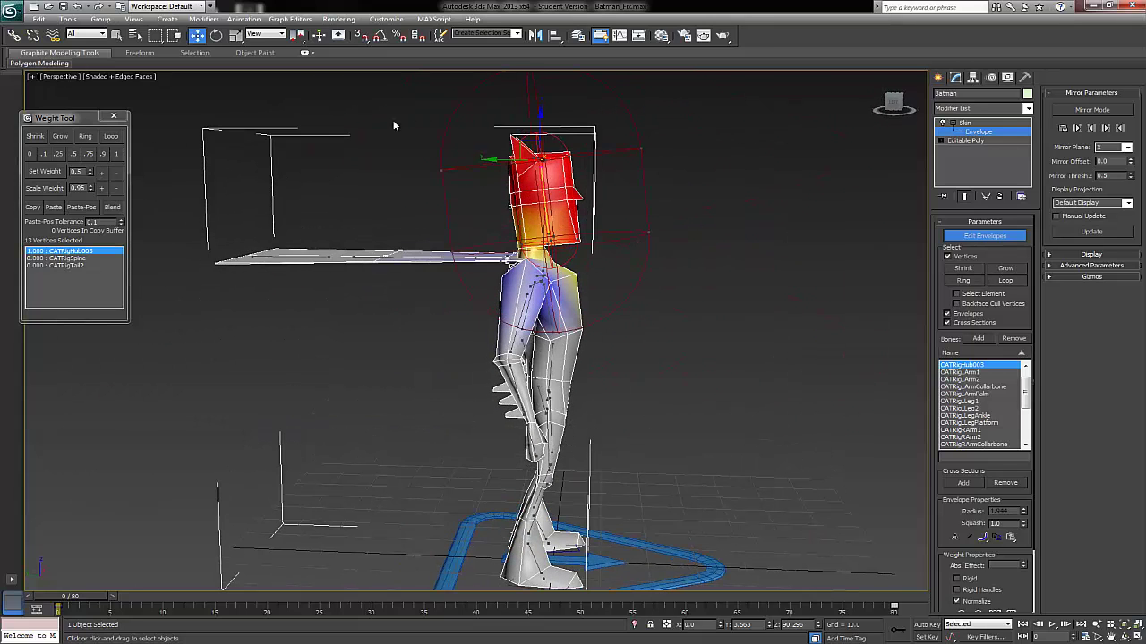
drag(739, 461, 764, 487)
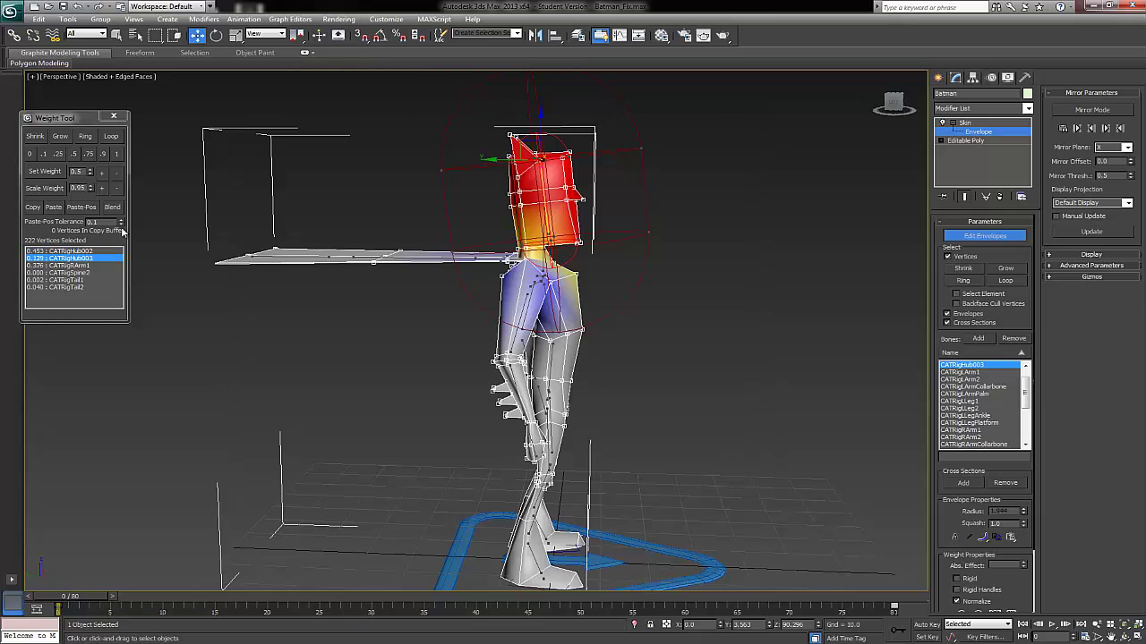
click(32, 154)
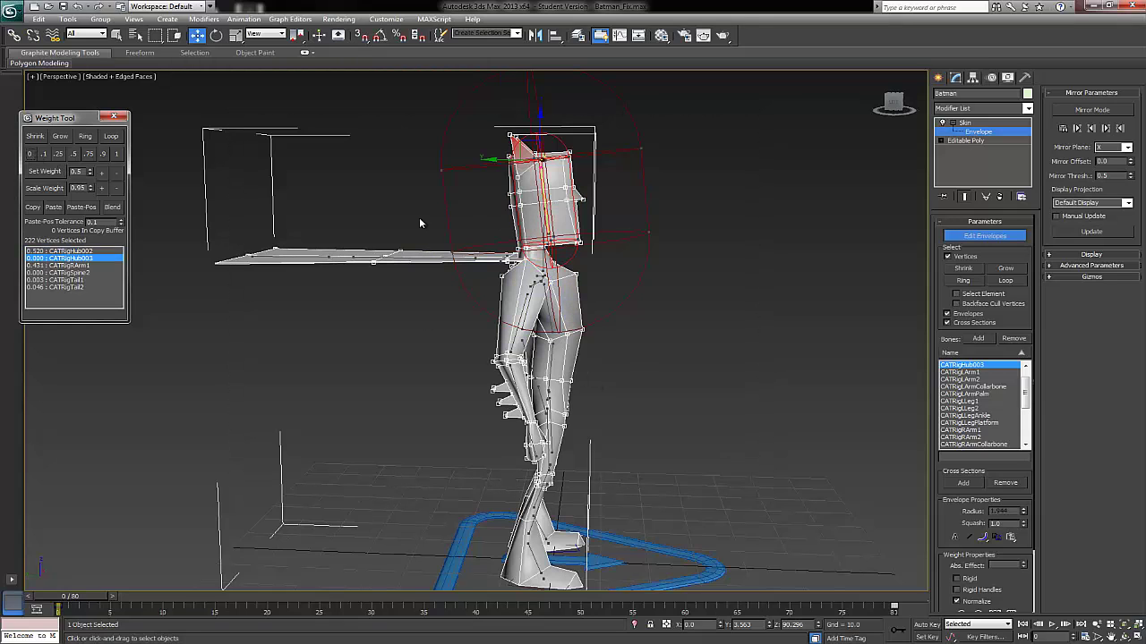
Step: Select only the head's 26 upper vertices and set their weight to 1 for CATRigHub003
alt+middle_drag(555, 358, 430, 332)
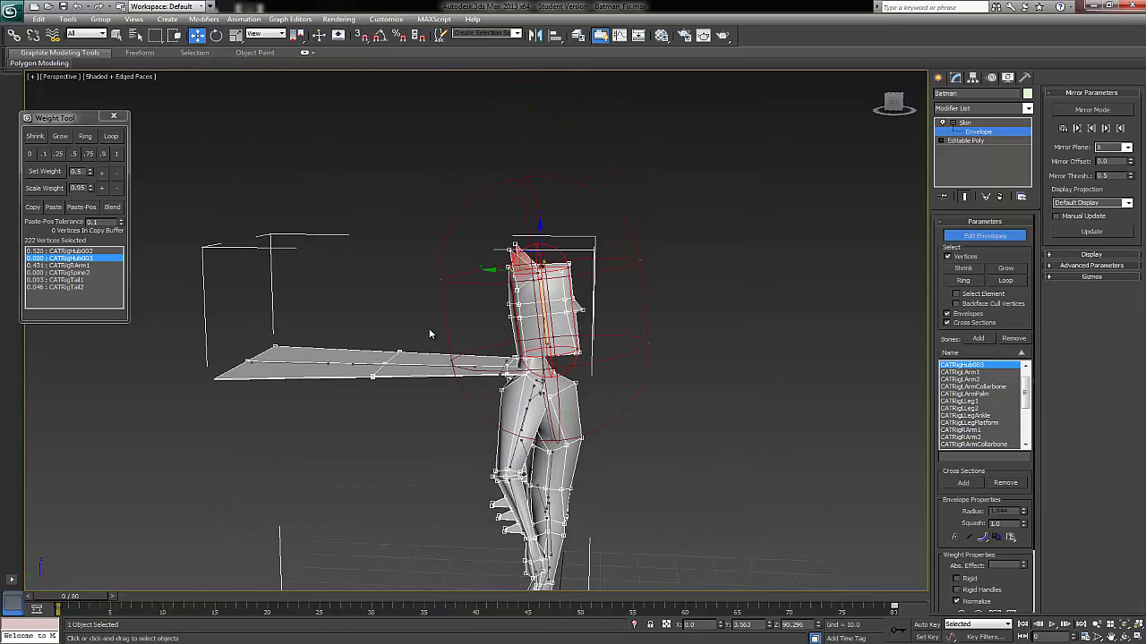
click(430, 332)
drag(482, 242, 618, 333)
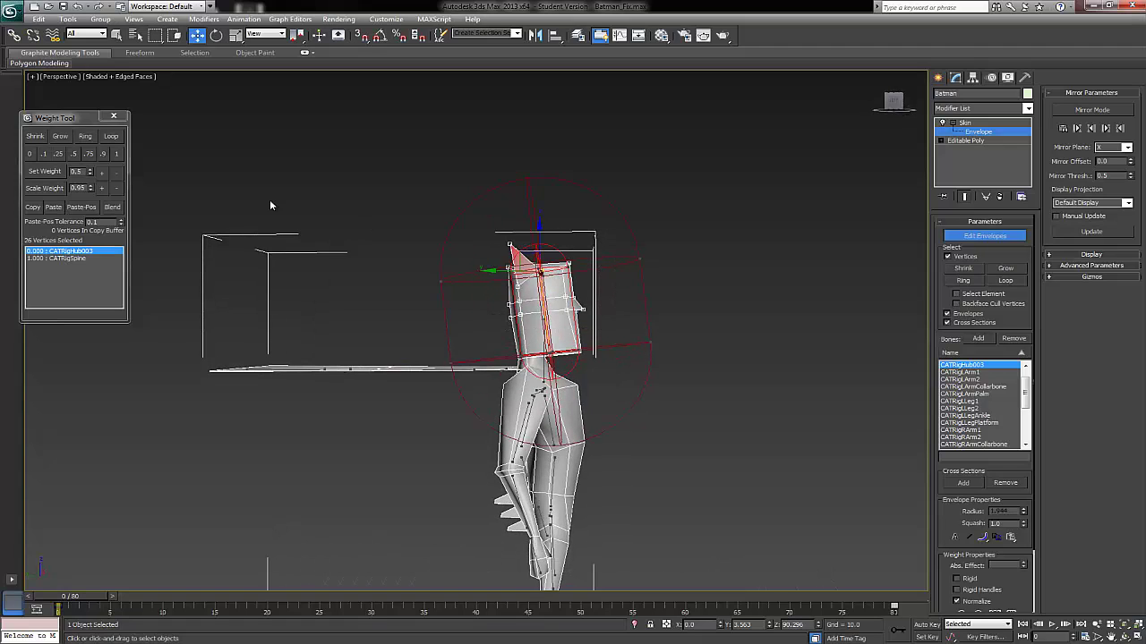
click(116, 154)
Step: Select the three vertices at the front of the head's lower edge and set their weight to 1 for CATRigHub003
scroll(540, 337, up, 4)
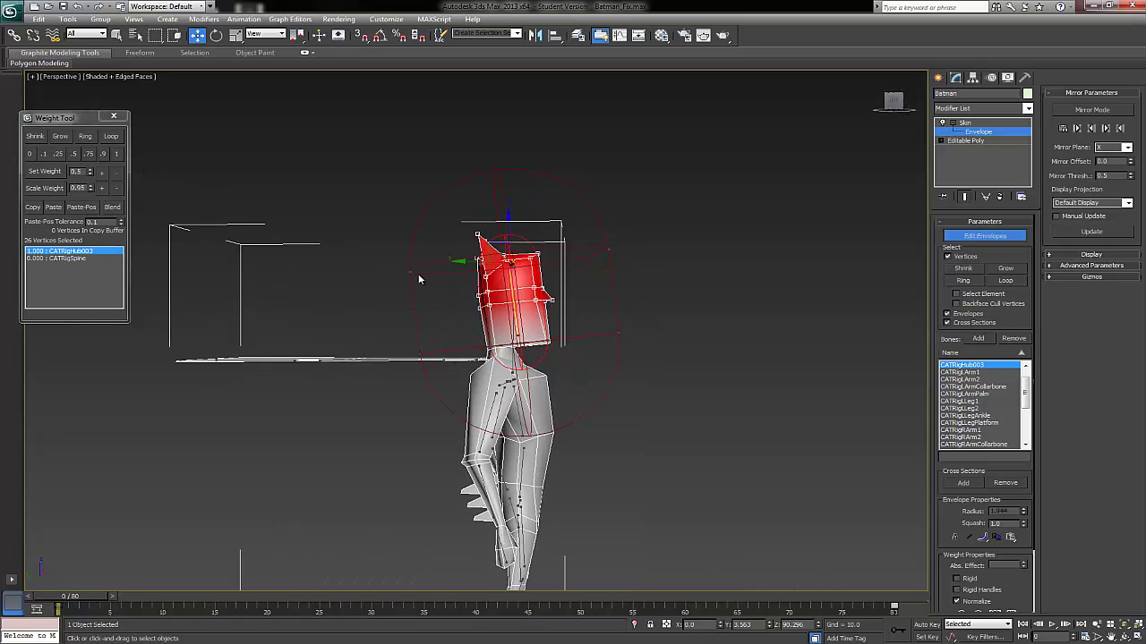
click(543, 337)
click(116, 154)
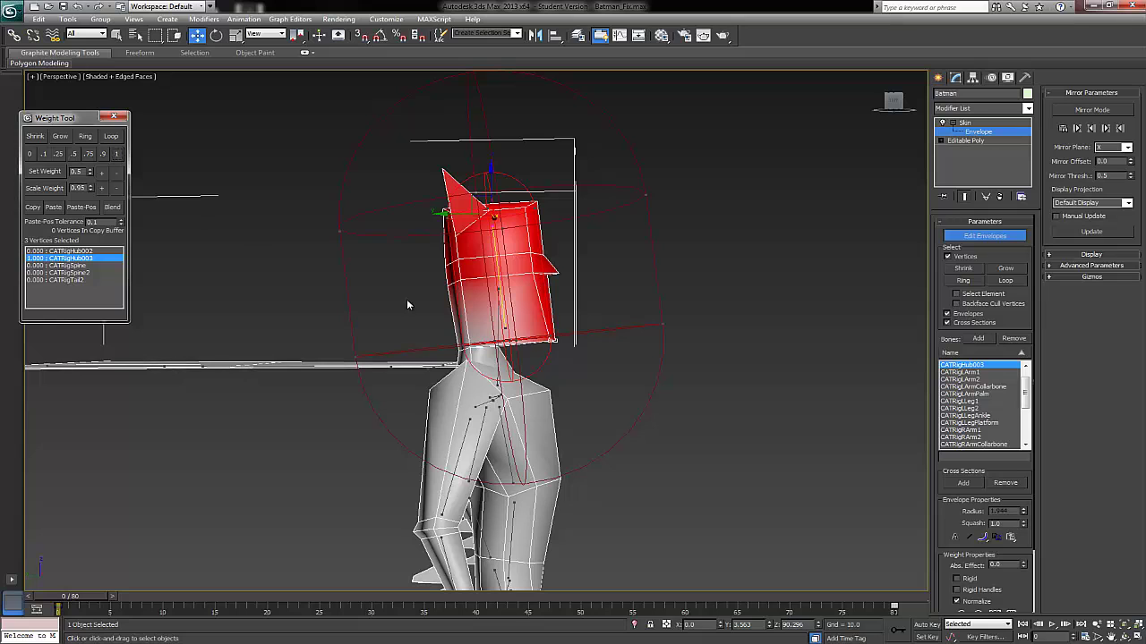
Step: Select the five vertices at the rear of the head's lower edge and set their weight to 0.5 for CATRigHub003
click(406, 299)
alt+middle_drag(407, 299, 499, 363)
drag(499, 363, 382, 304)
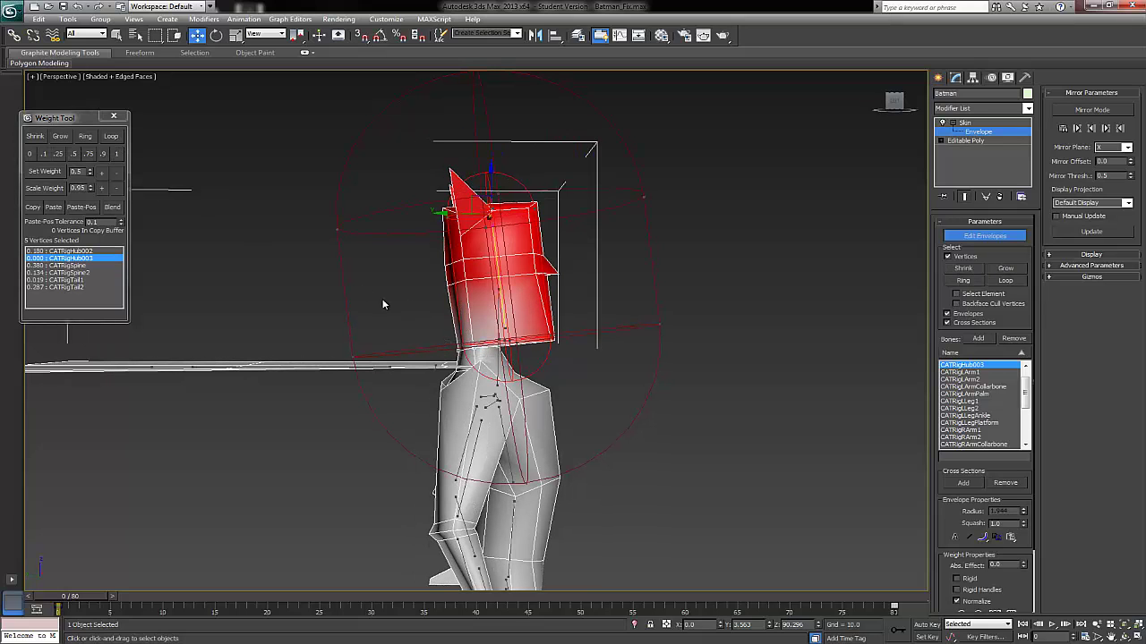
click(80, 154)
click(314, 394)
alt+middle_drag(313, 393, 402, 363)
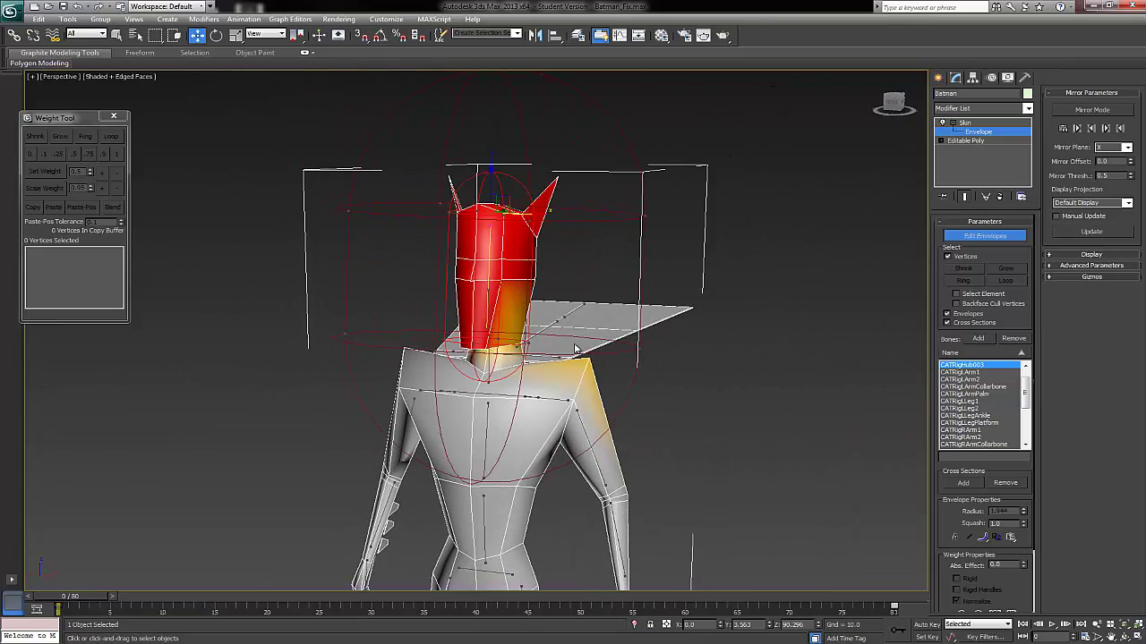
Step: Select the two vertices on top of the left shoulder and set their weight to 0 for CATRigHub003
click(591, 362)
click(29, 154)
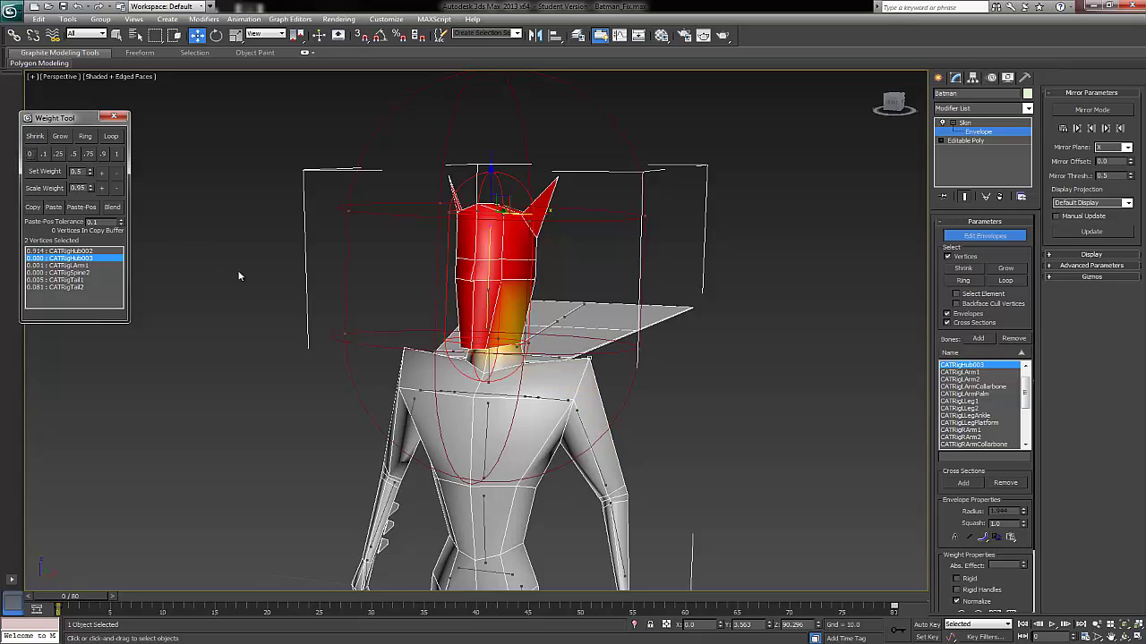
click(296, 320)
Step: Select the CATRigHub002 envelope and set the five vertices at the cape's base behind the neck to weight 0
alt+middle_drag(296, 320, 357, 310)
click(491, 336)
drag(463, 355, 464, 355)
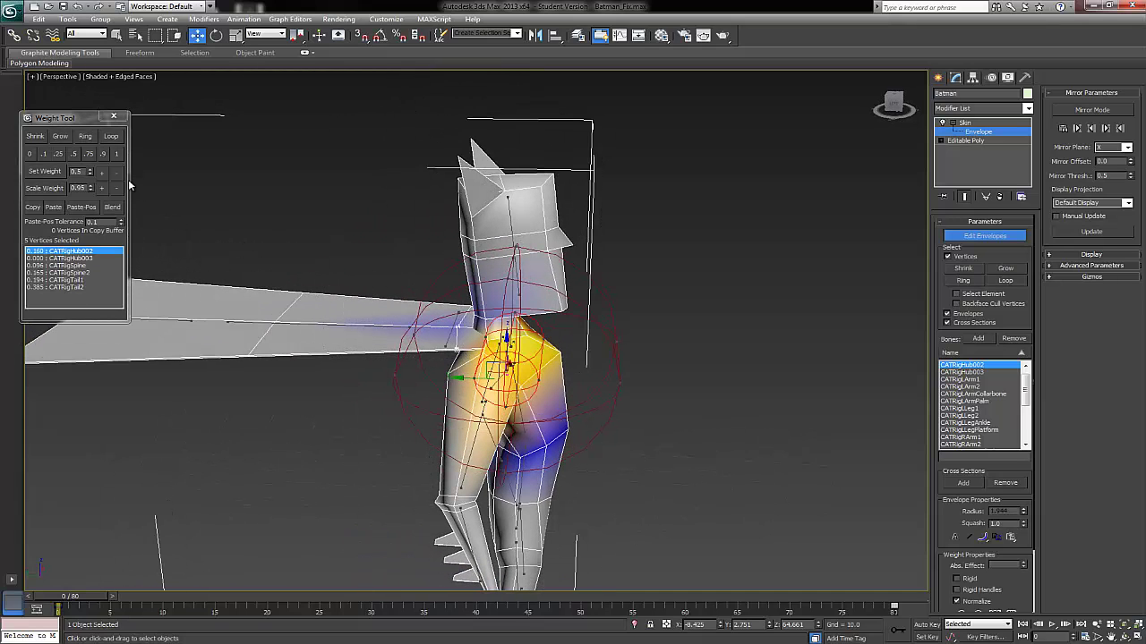
click(33, 158)
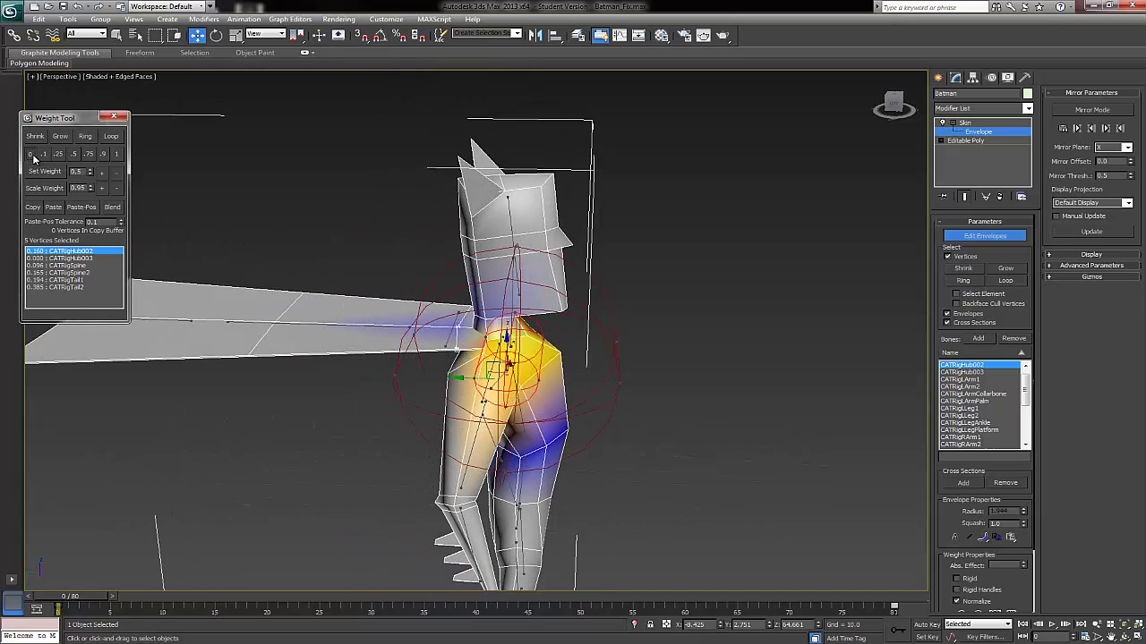
click(328, 278)
alt+middle_drag(474, 398, 468, 235)
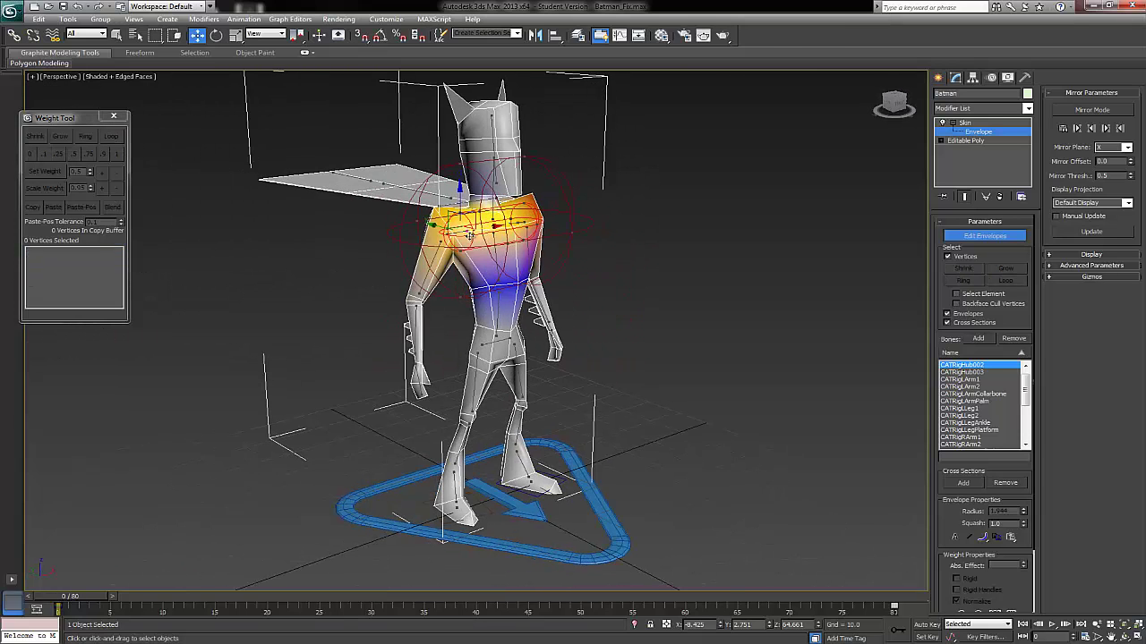
Step: Select the CATRigTail3 envelope and set the six vertices along the cape's outer edge to weight 1
alt+middle_drag(424, 277, 306, 192)
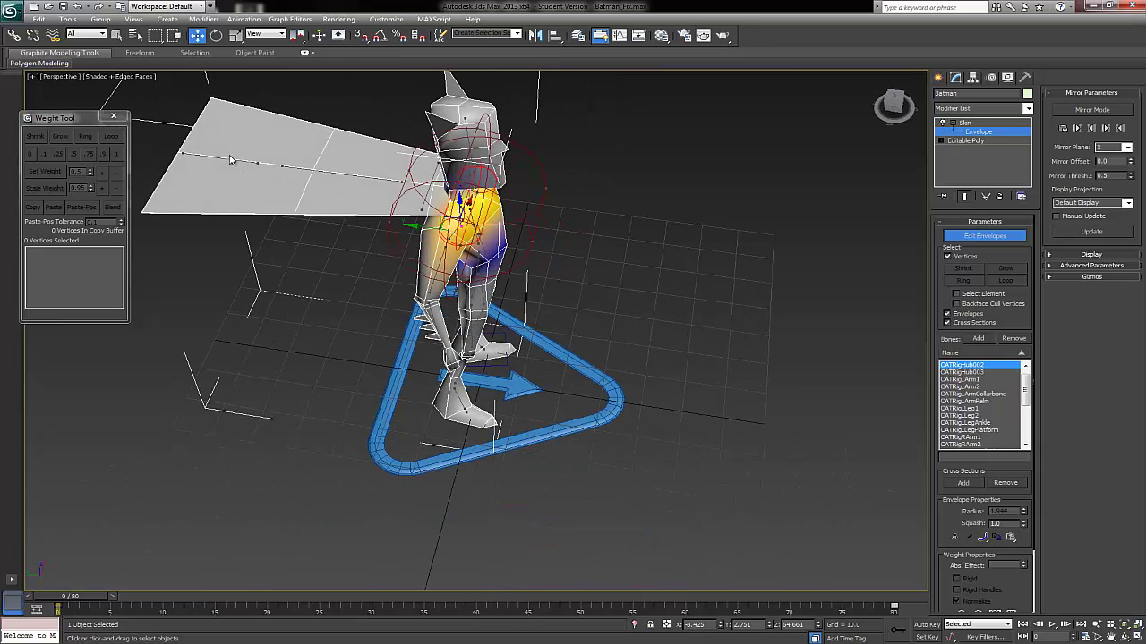
click(223, 158)
alt+middle_drag(224, 158, 254, 154)
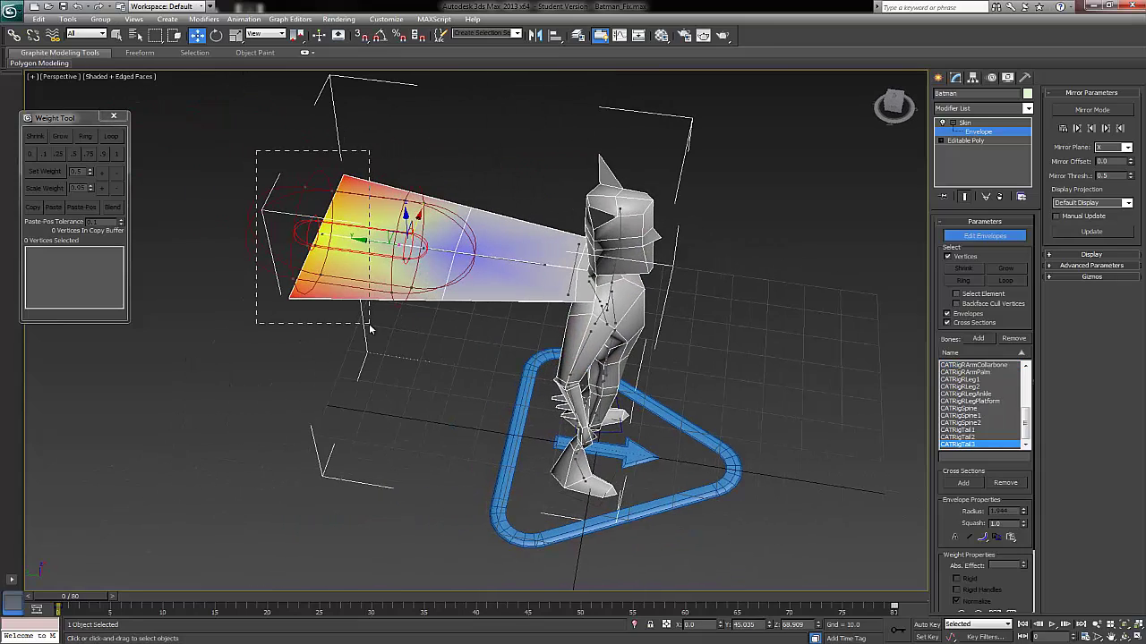
drag(370, 329, 370, 329)
alt+middle_drag(370, 329, 349, 358)
click(115, 154)
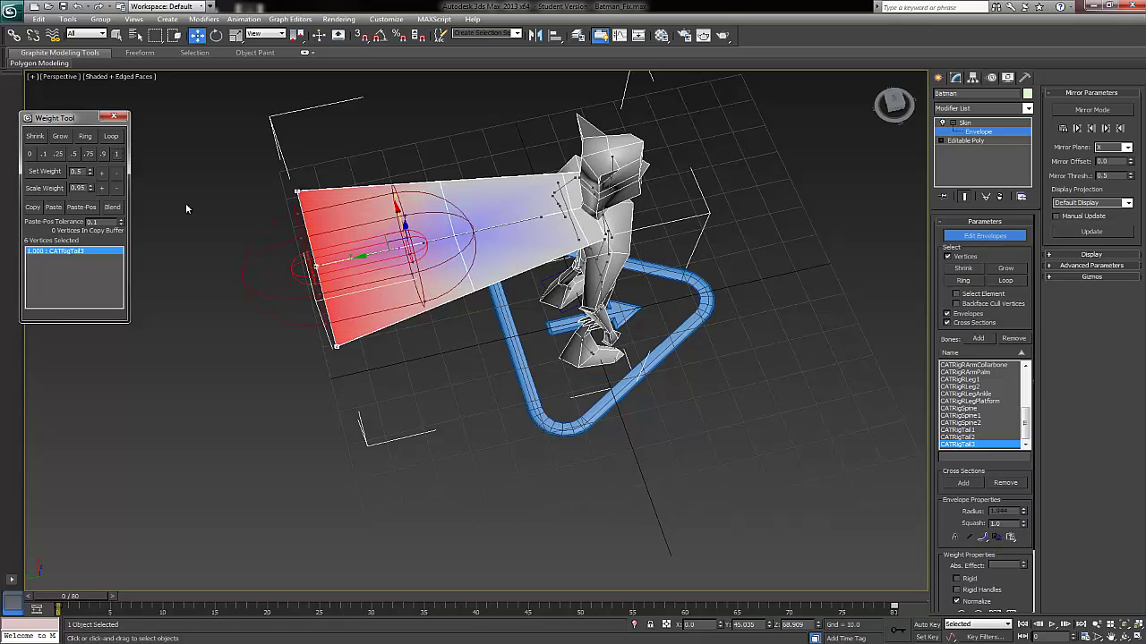
Step: Select the six vertices across the middle of the cape and set their weight to 0.5 for CATRigTail3
click(358, 256)
alt+middle_drag(451, 287, 439, 276)
drag(517, 357, 510, 331)
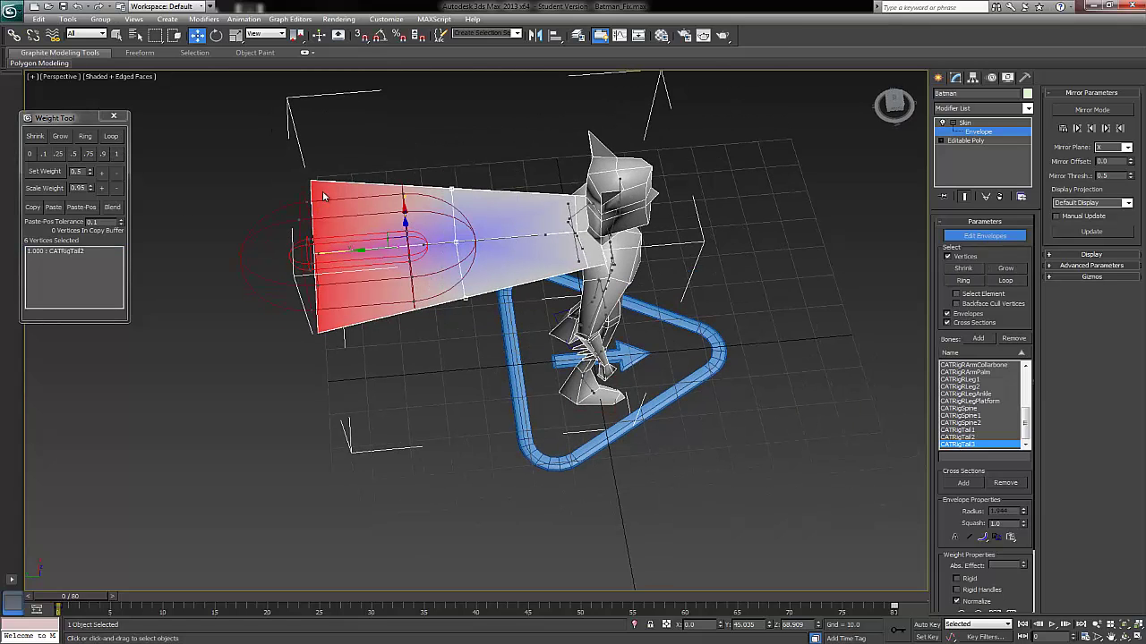
click(78, 157)
Step: Select the CATRigTail2 envelope and set the row of vertices across the cape's middle to weight 0.5
click(534, 226)
click(501, 238)
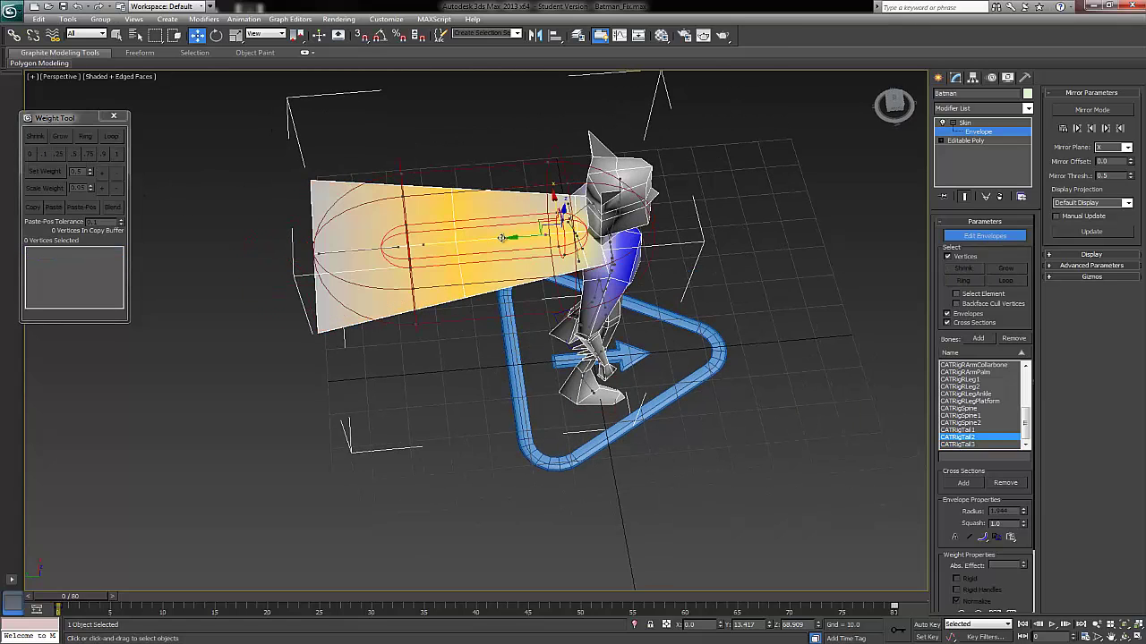
drag(442, 235, 489, 320)
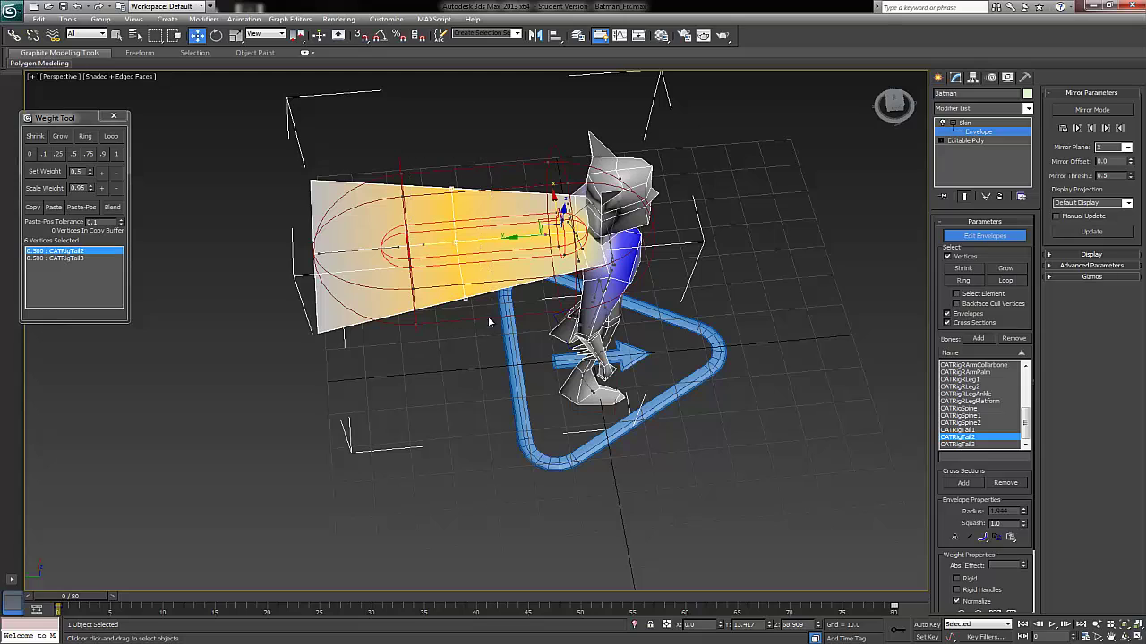
click(71, 158)
click(483, 133)
Step: Select the CATRigTail1 envelope and set the right shoulder's top vertex and one more upper-body vertex to weight 0
scroll(537, 228, up, 4)
alt+middle_drag(557, 269, 528, 243)
click(577, 224)
scroll(358, 260, up, 5)
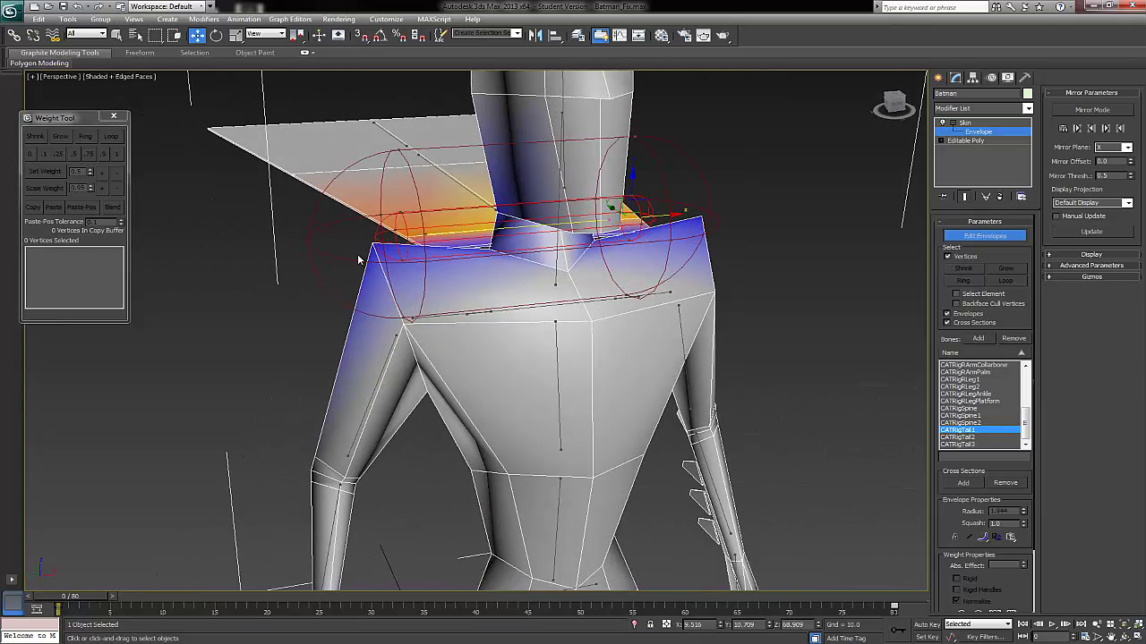
click(373, 244)
click(30, 155)
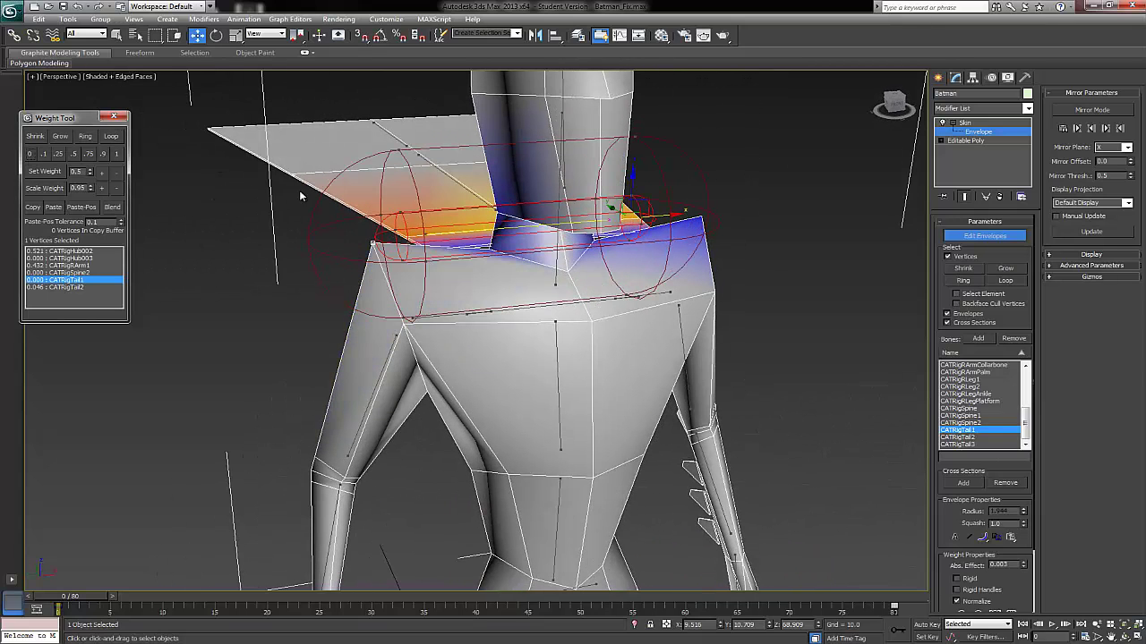
click(321, 165)
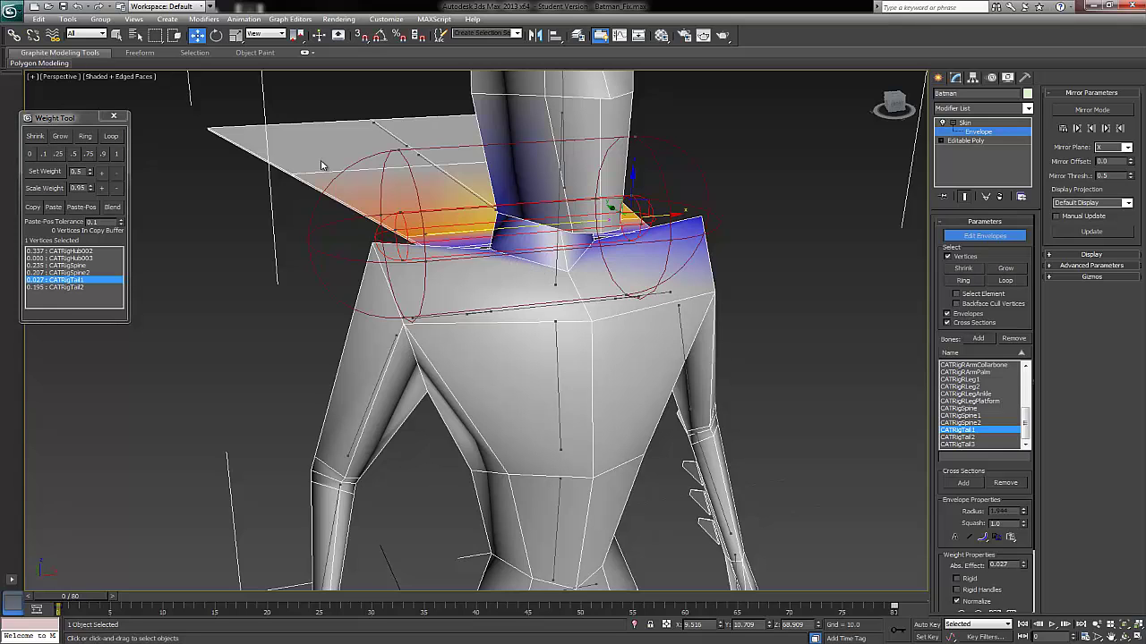
click(28, 154)
Step: Select the vertices at the back of the neck and head's lower edge and set their weight to 0 for CATRigTail1
alt+middle_drag(509, 227, 614, 242)
click(714, 264)
alt+middle_drag(713, 264, 698, 220)
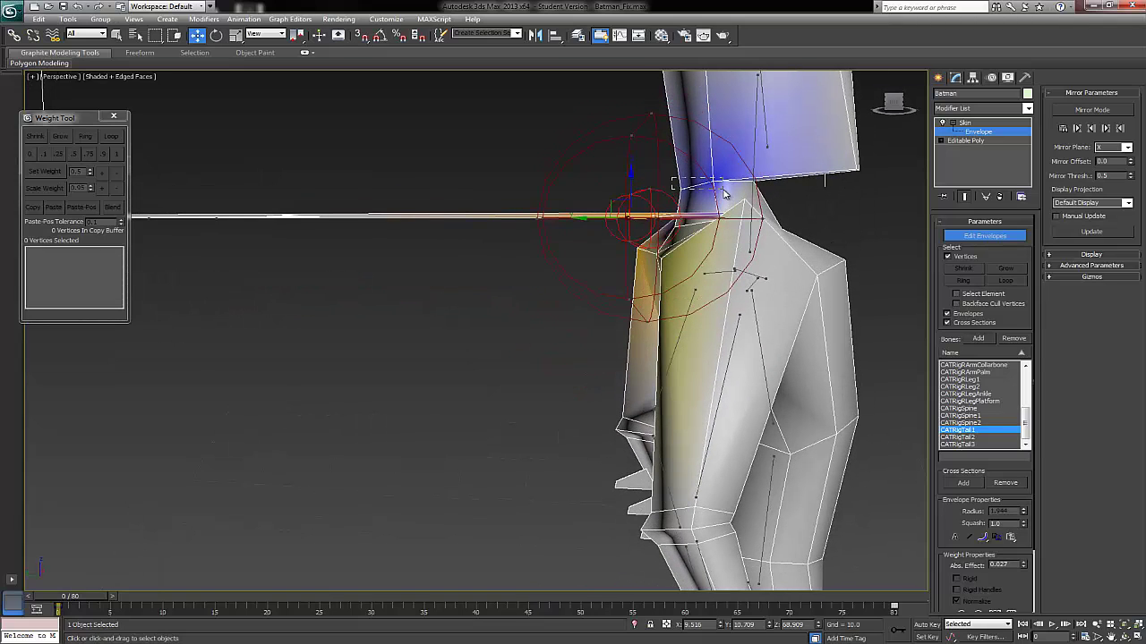
drag(725, 193, 726, 193)
click(33, 155)
click(775, 170)
Step: Mirror the skin weights across the X plane by pasting green to blue bones and vertices, and leave envelope editing
alt+middle_drag(775, 170, 459, 274)
scroll(623, 256, down, 8)
alt+middle_drag(575, 254, 878, 170)
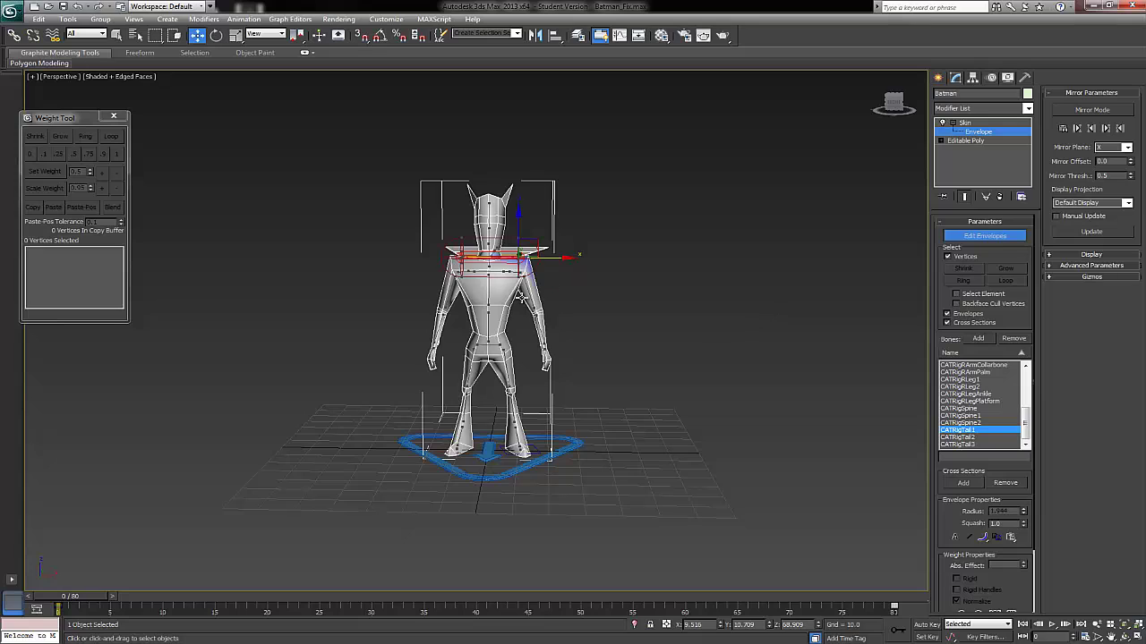
alt+middle_drag(520, 298, 450, 359)
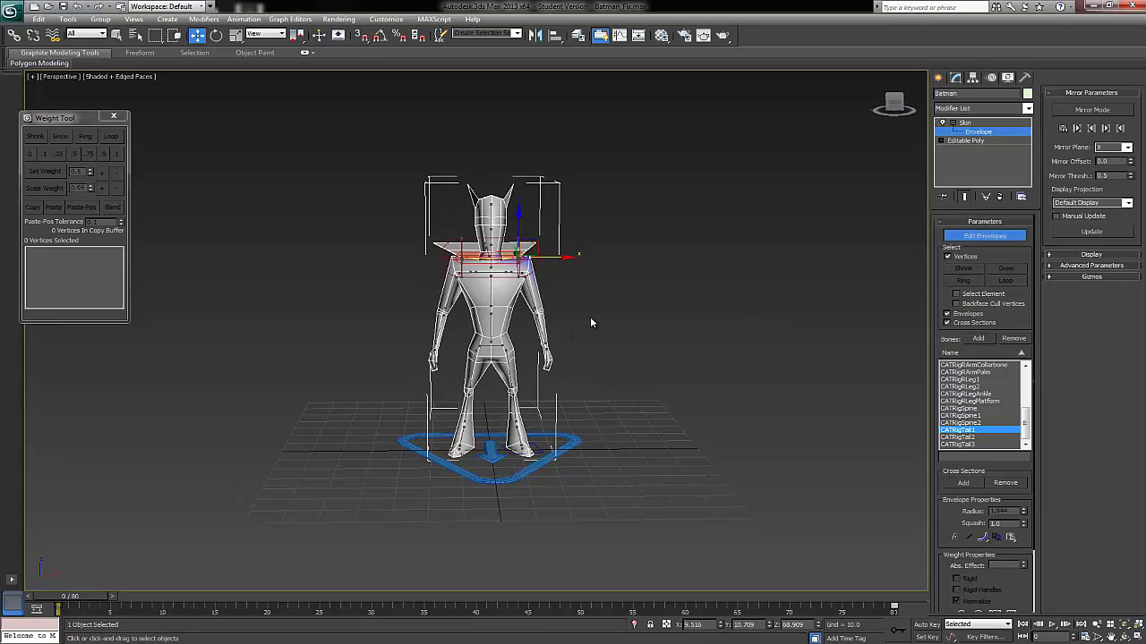
click(1068, 110)
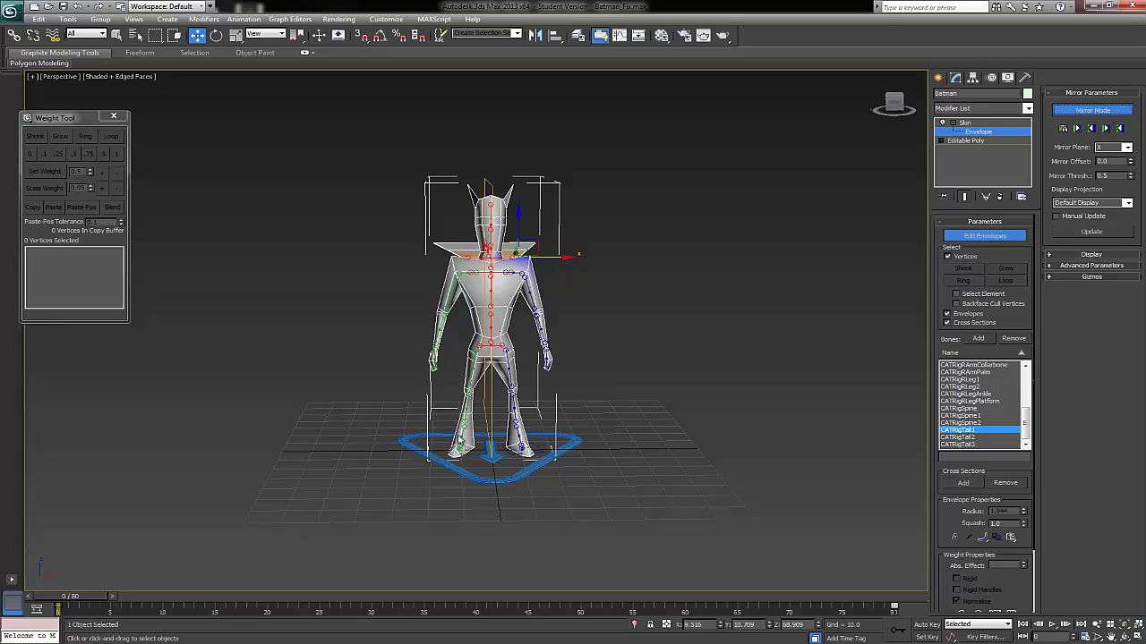
scroll(602, 356, up, 3)
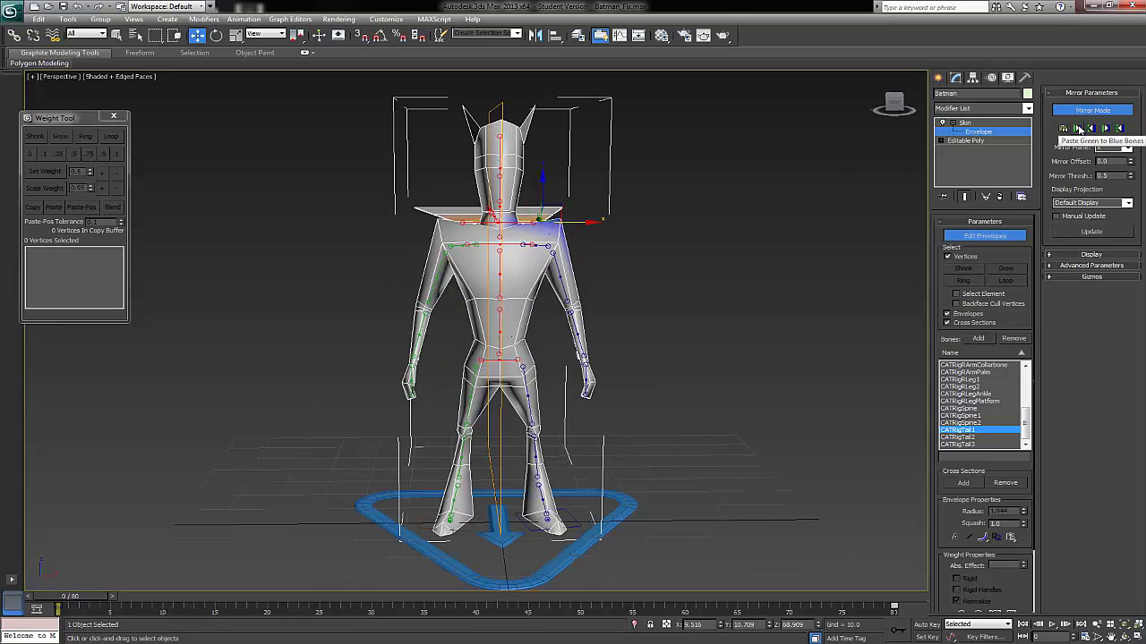
click(1080, 128)
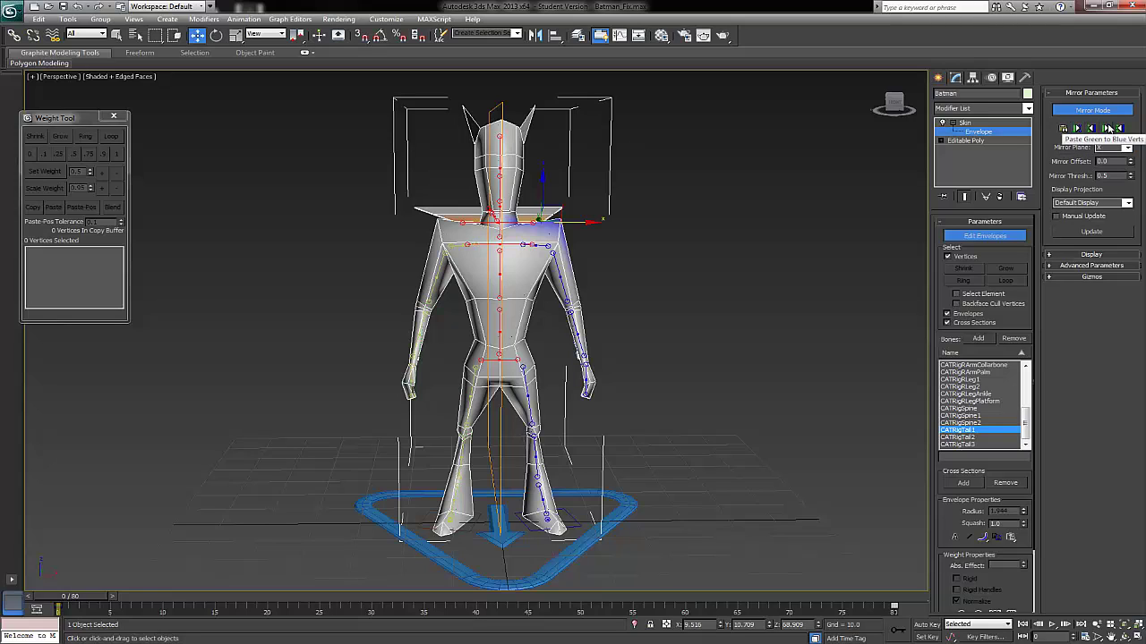
click(1109, 129)
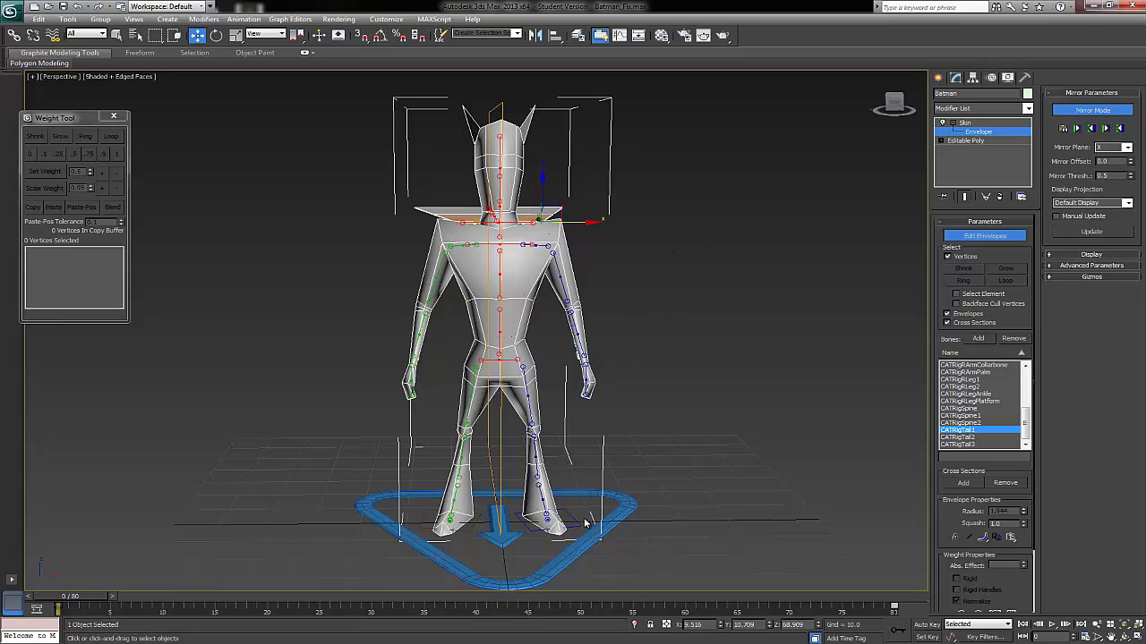
click(953, 123)
Step: Test the left leg's deformation by raising its foot platform to about Z 9.9 and moving it forward about 50 units
click(564, 509)
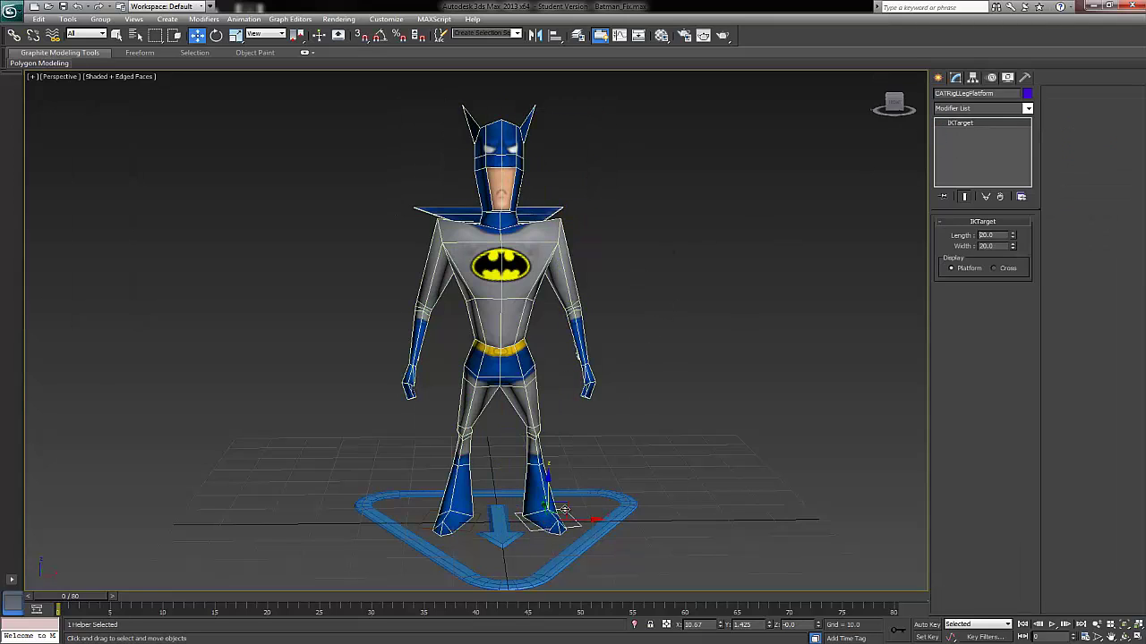
drag(545, 477, 544, 452)
alt+middle_drag(545, 452, 537, 421)
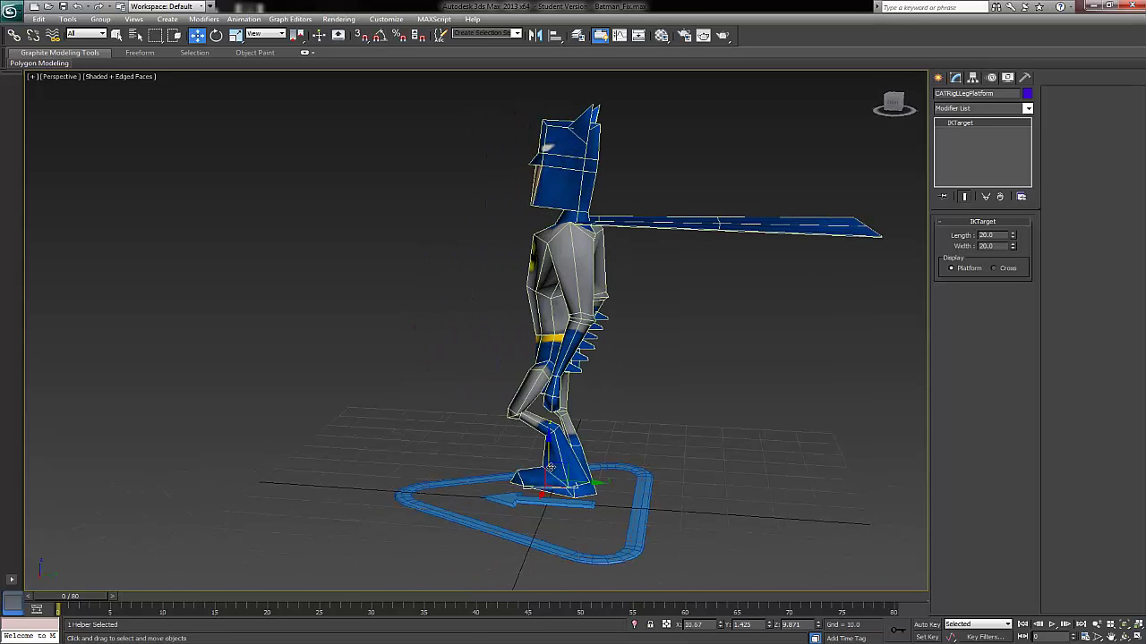
drag(582, 517, 353, 498)
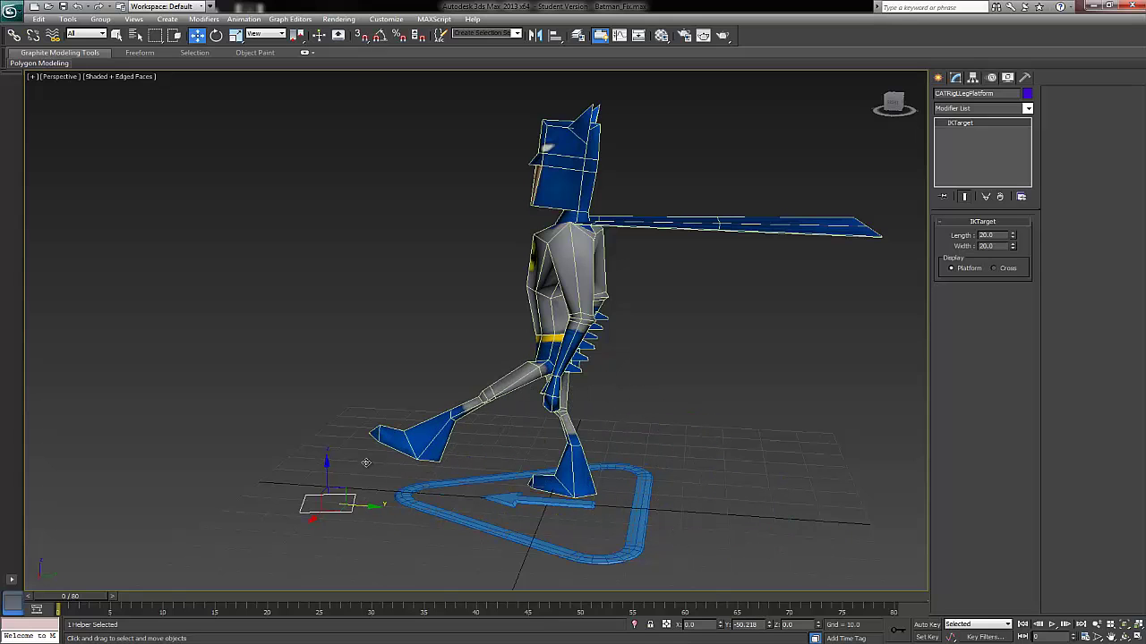
alt+middle_drag(354, 499, 537, 437)
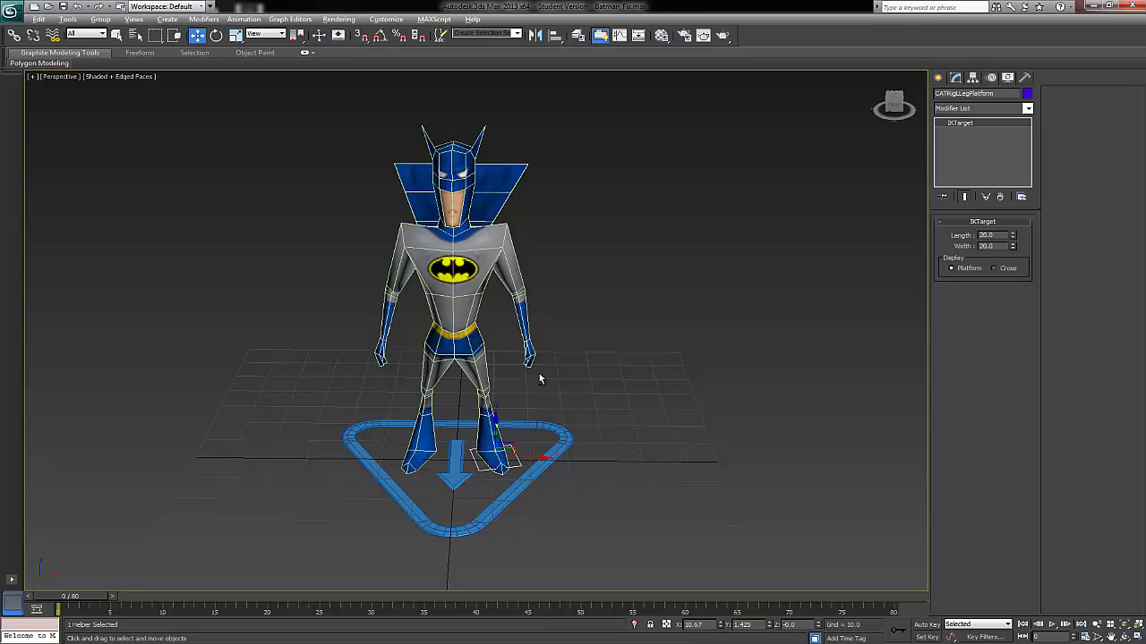
mouse_move(540, 379)
alt+middle_down()
mouse_move(579, 351)
mouse_move(554, 369)
alt+middle_up()
click(563, 274)
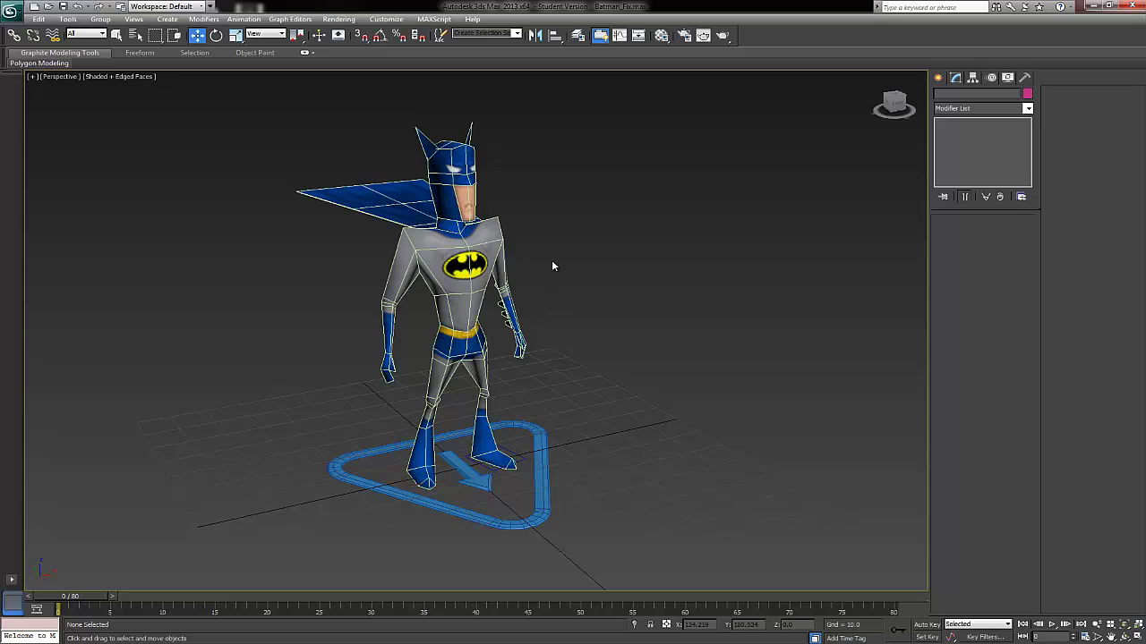
Step: Unhide the Bone Objects category so the rig's bones are displayed
alt+middle_drag(552, 263, 528, 313)
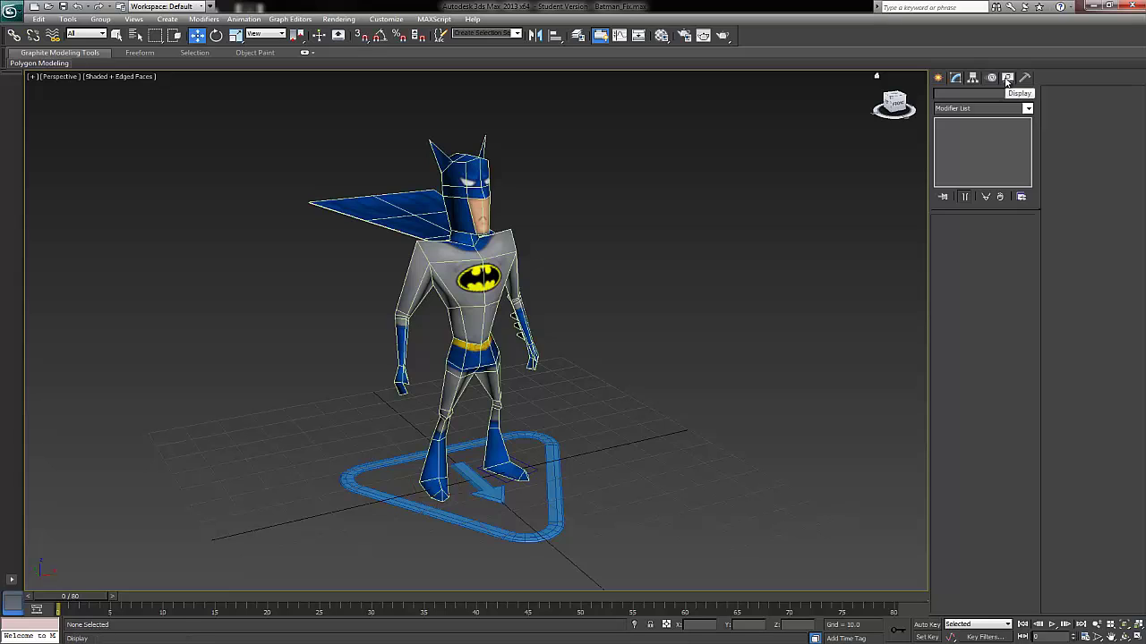
click(1007, 79)
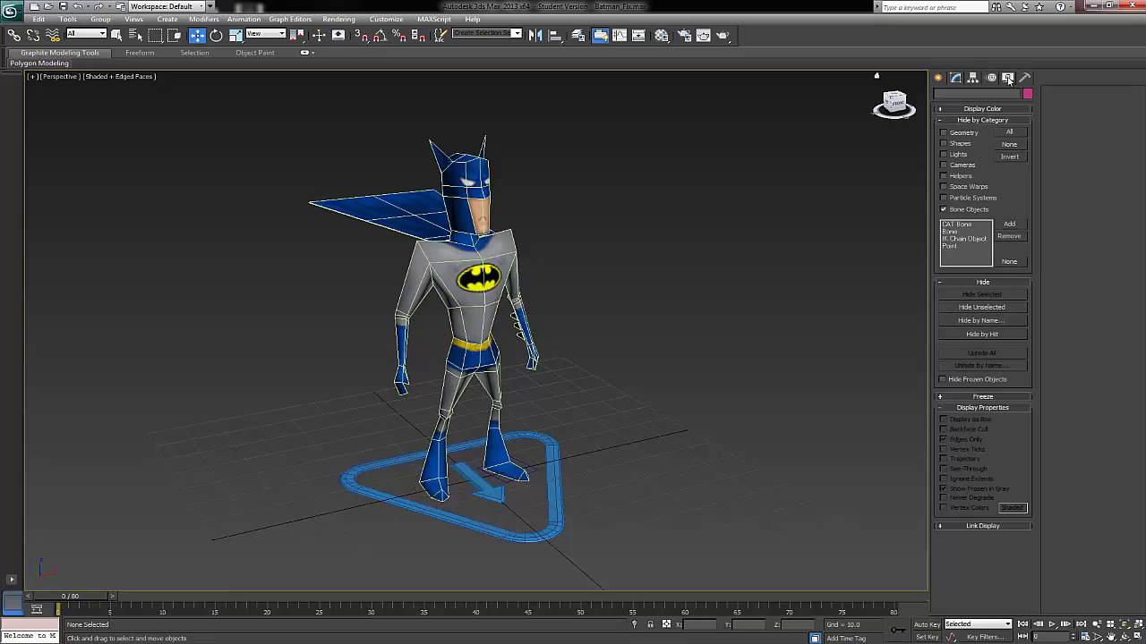
click(944, 209)
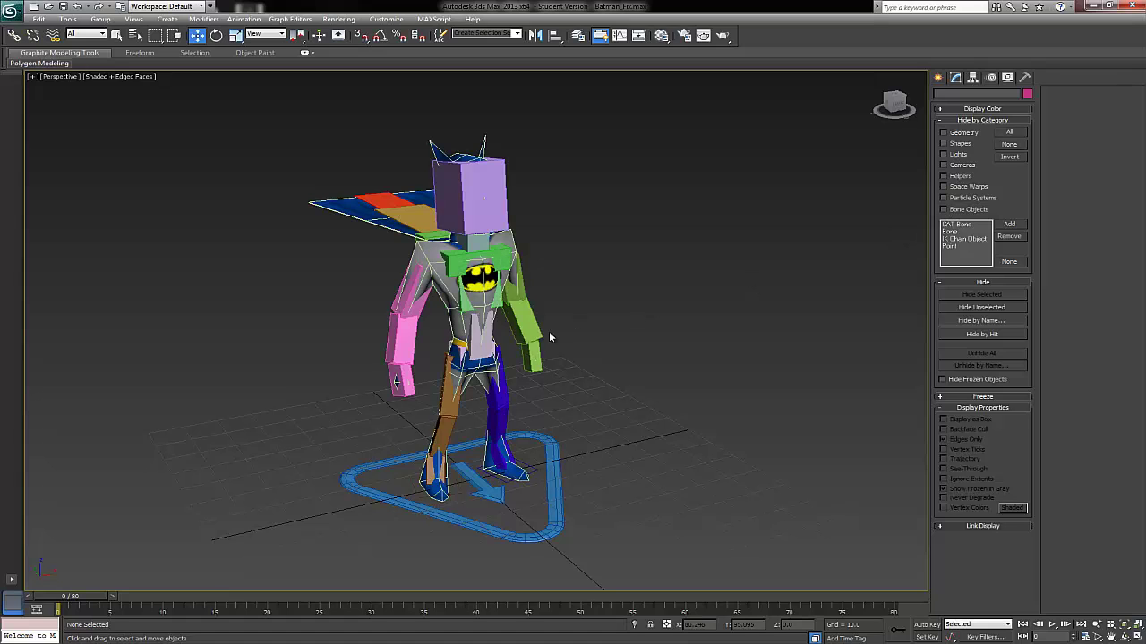
Step: Add a Rectangle gizmo to the pelvis hub CATRigHub001
alt+middle_drag(549, 331, 543, 316)
scroll(540, 322, up, 6)
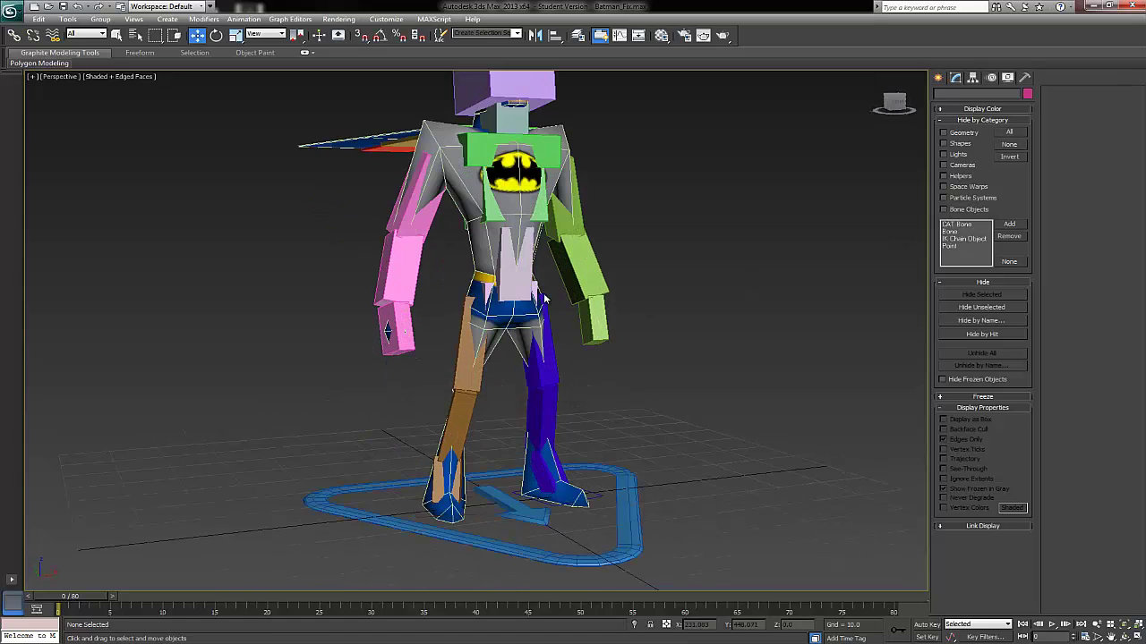
click(474, 284)
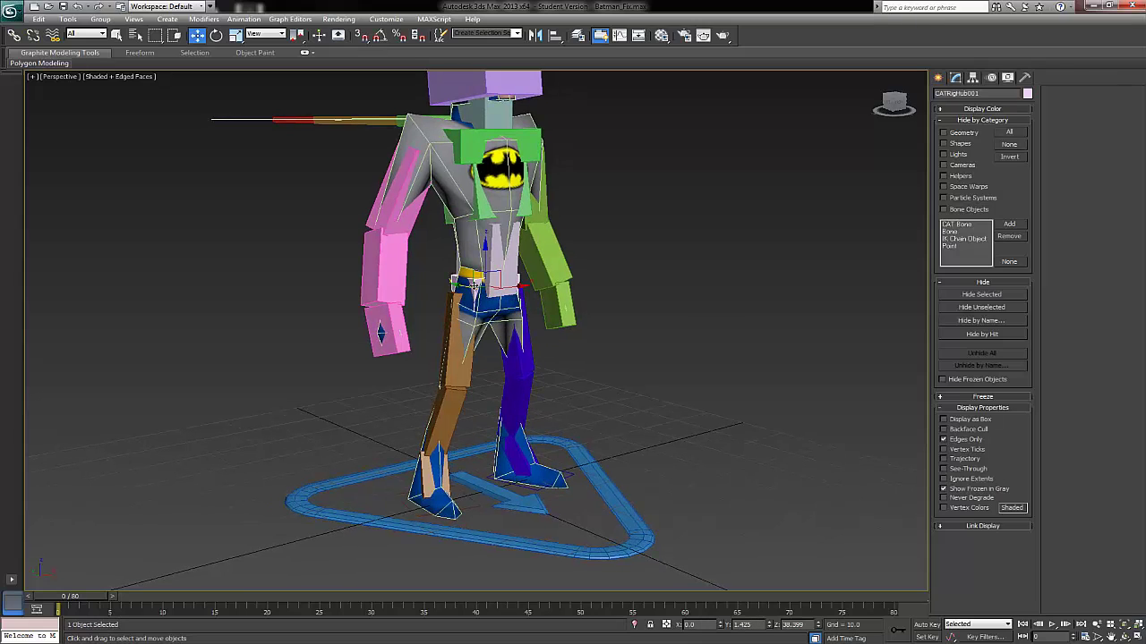
right_click(475, 286)
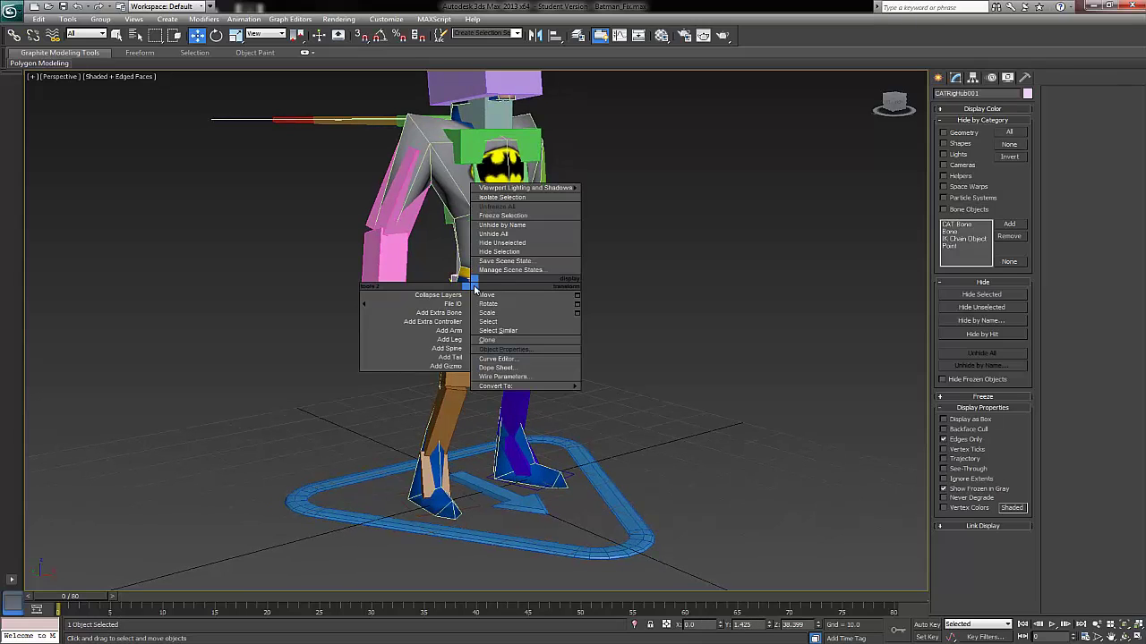
click(443, 367)
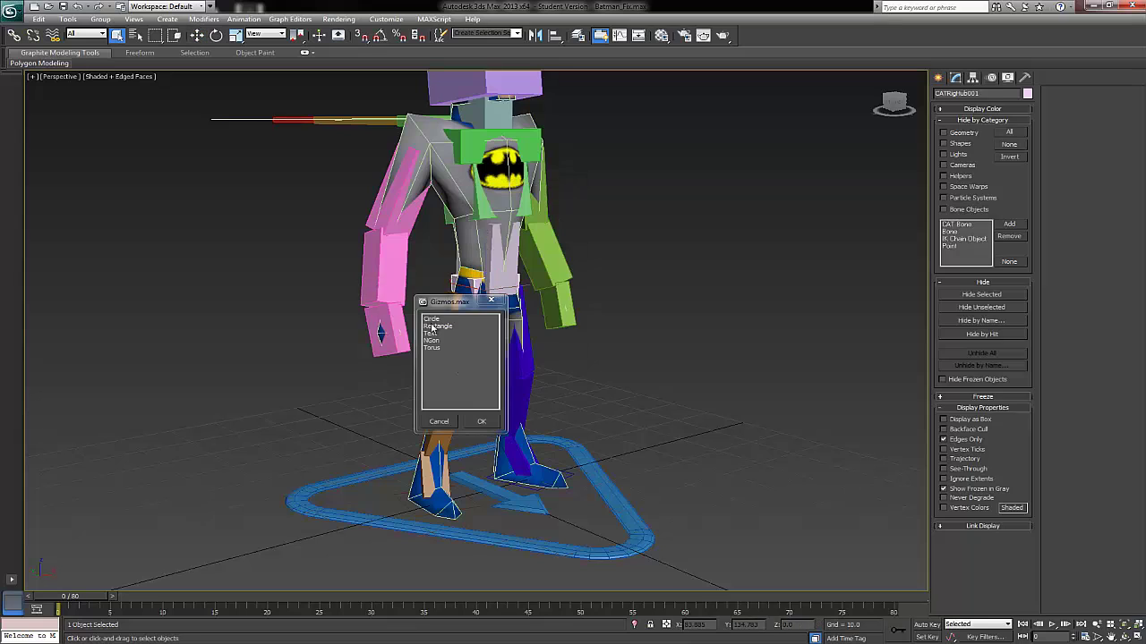
click(436, 327)
click(479, 422)
alt+middle_drag(480, 422, 595, 342)
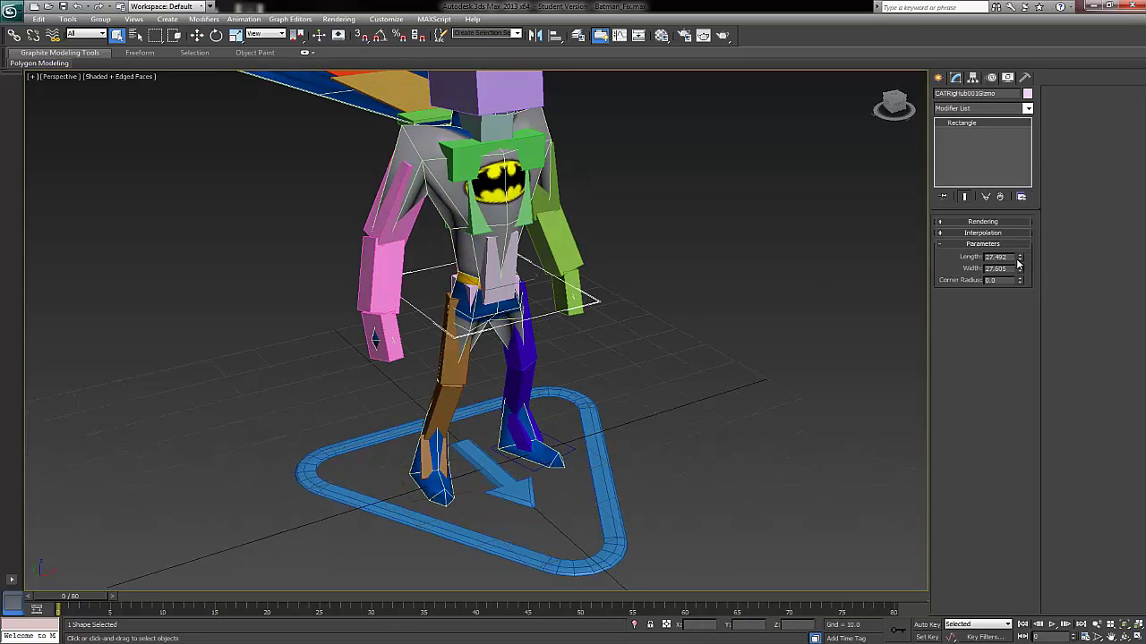
Step: Resize the pelvis gizmo's rectangle to about 19.2 long and 17.4 wide and round its corners strongly
mouse_move(1018, 259)
mouse_down()
mouse_move(1017, 288)
mouse_move(1018, 247)
mouse_up()
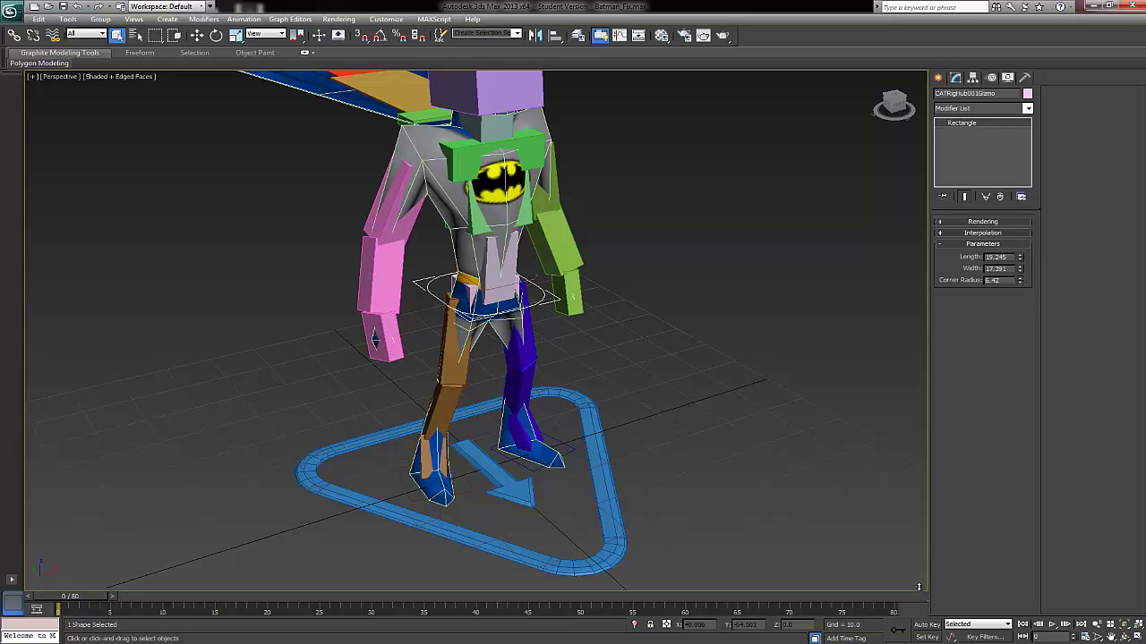
click(760, 525)
Step: Add a Circle gizmo to the head hub and reduce its radius to about 10.4
alt+middle_drag(760, 525, 660, 395)
click(552, 203)
alt+middle_drag(551, 203, 577, 196)
right_click(576, 196)
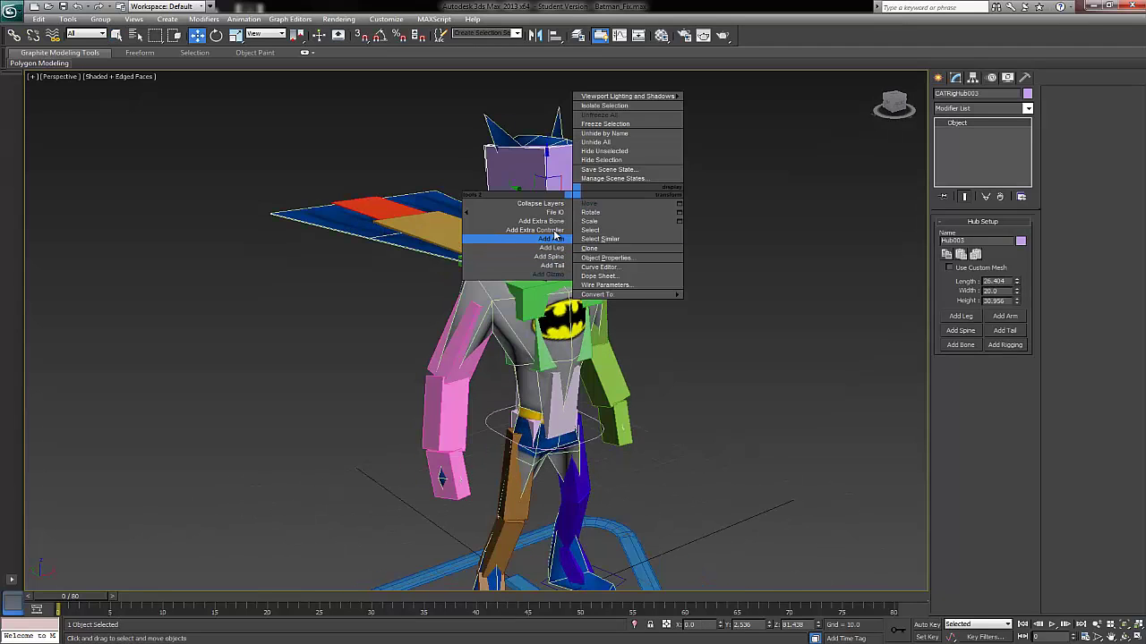
click(550, 274)
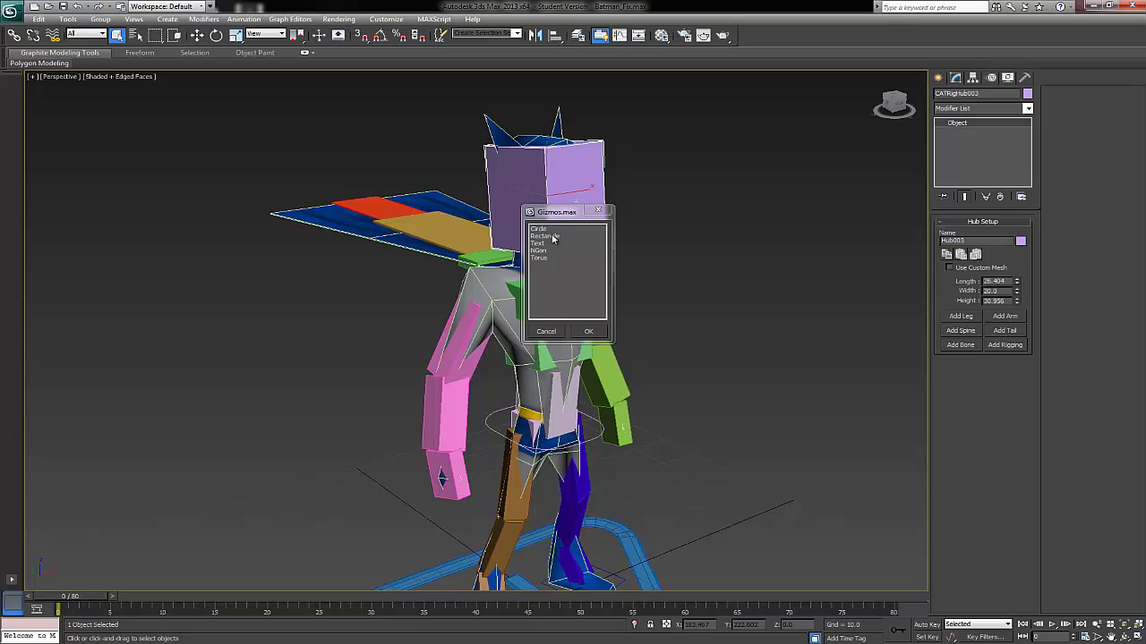
click(538, 229)
click(588, 331)
alt+middle_drag(622, 248, 637, 265)
drag(1016, 258, 1013, 279)
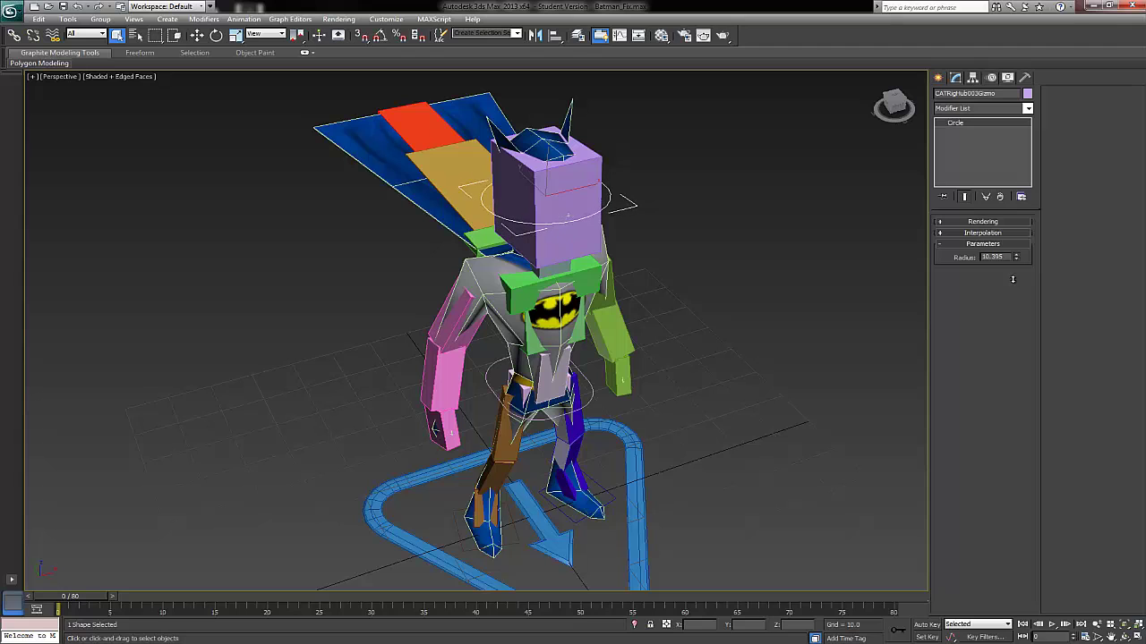
click(778, 294)
Step: Add a Rectangle gizmo to the green chest hub
alt+middle_drag(713, 284, 760, 253)
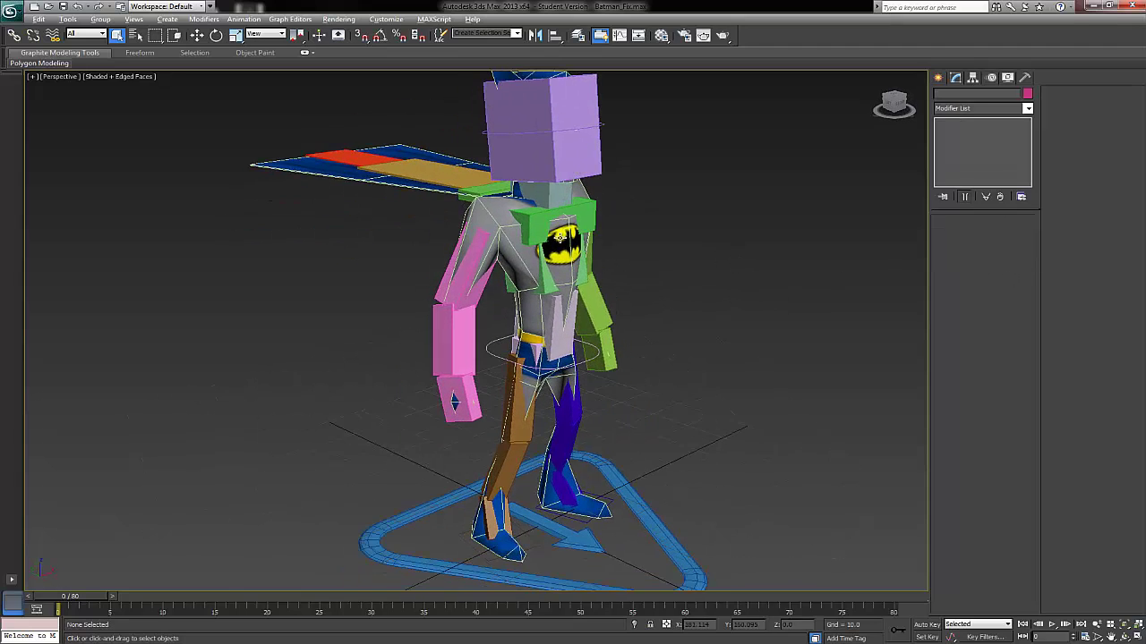
alt+middle_drag(560, 237, 546, 231)
click(543, 229)
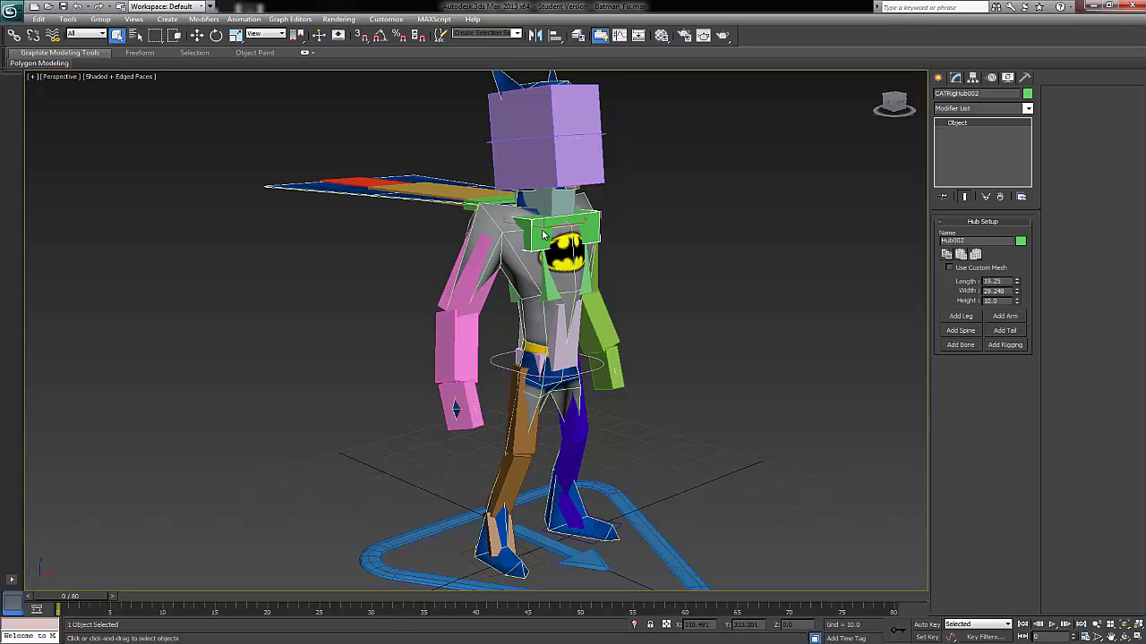
right_click(543, 235)
click(514, 312)
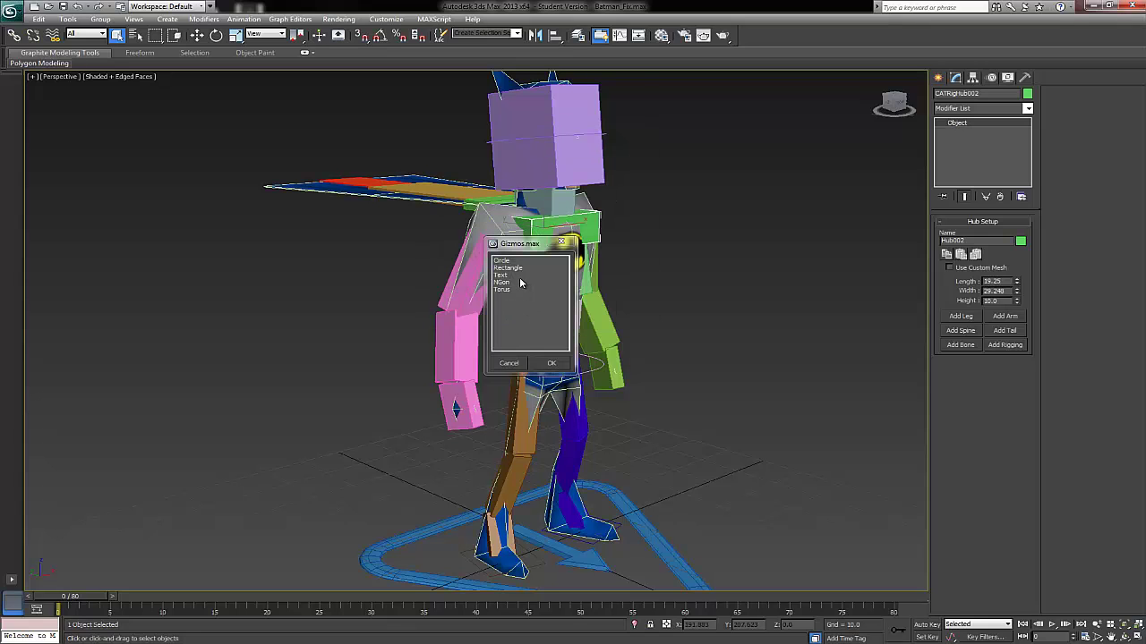
drag(515, 245, 331, 233)
click(330, 257)
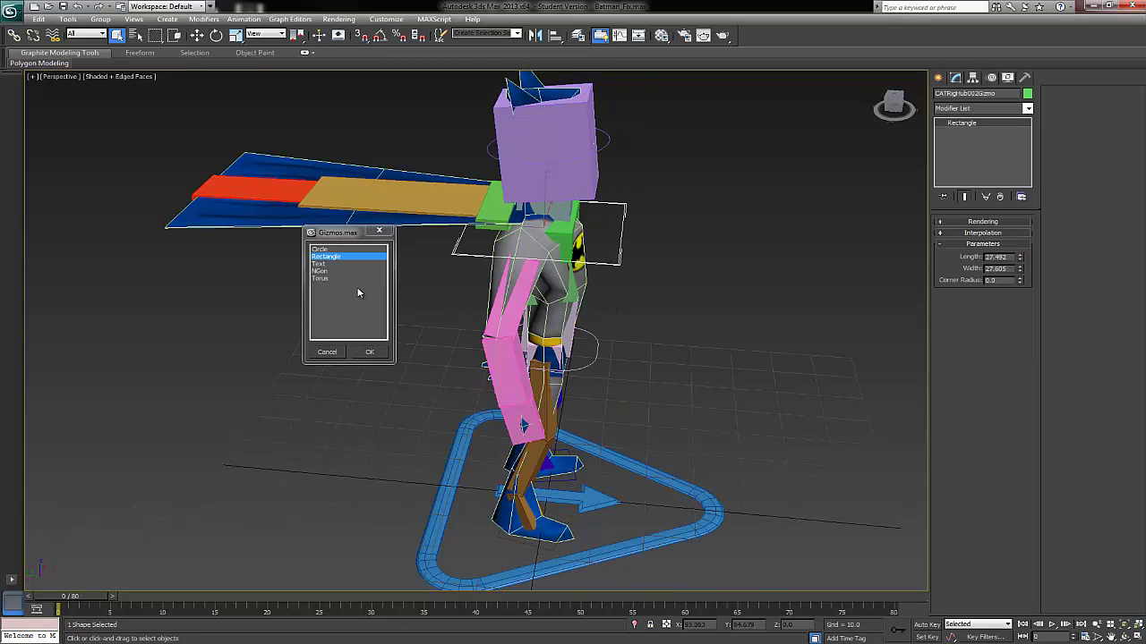
click(370, 351)
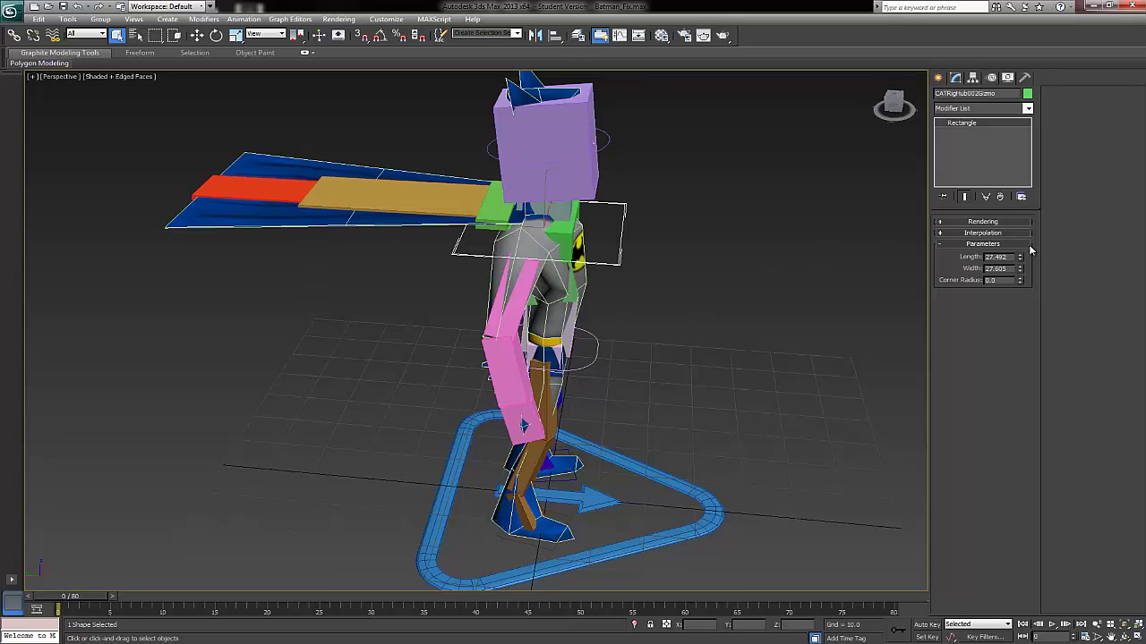
Step: Reduce the chest gizmo's length and width and round its corners so it fits around the torso
drag(1023, 262, 1019, 273)
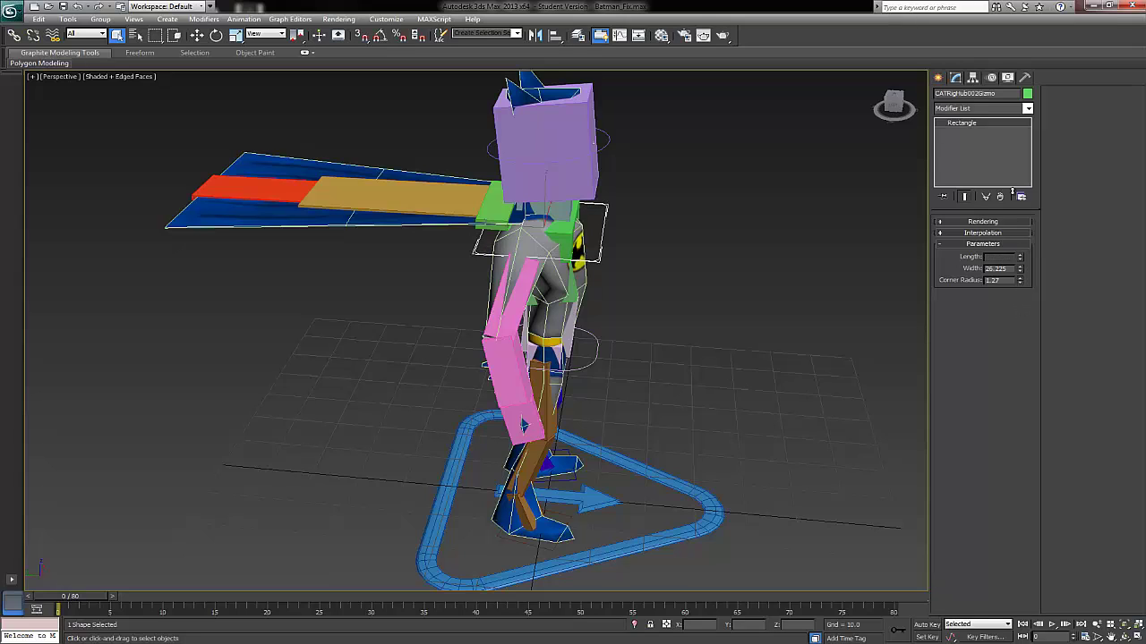
drag(1019, 292, 1019, 279)
click(793, 379)
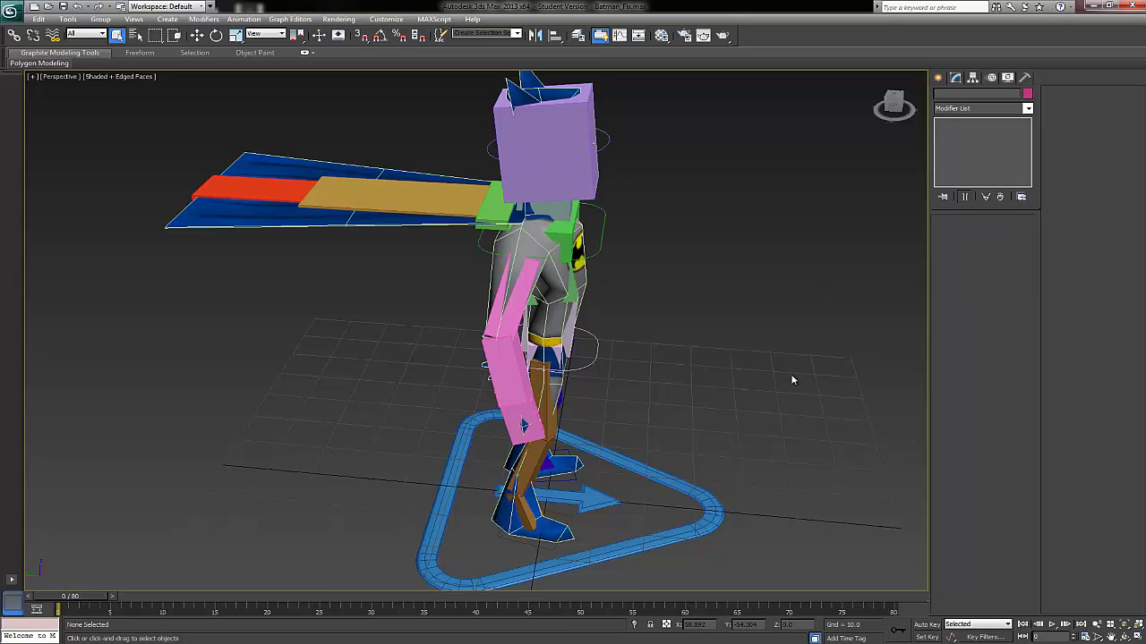
Step: Add a Circle gizmo to the right upper arm bone and reduce its radius to about 5.9
alt+middle_drag(793, 378, 617, 243)
alt+middle_drag(605, 303, 437, 232)
click(444, 262)
right_click(437, 232)
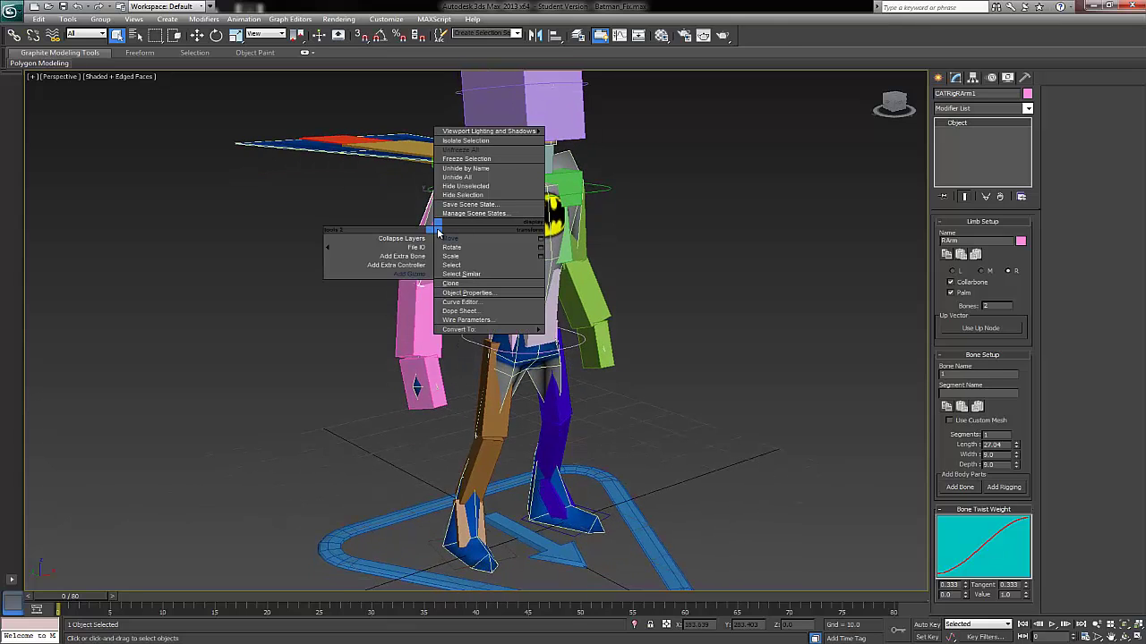
click(408, 274)
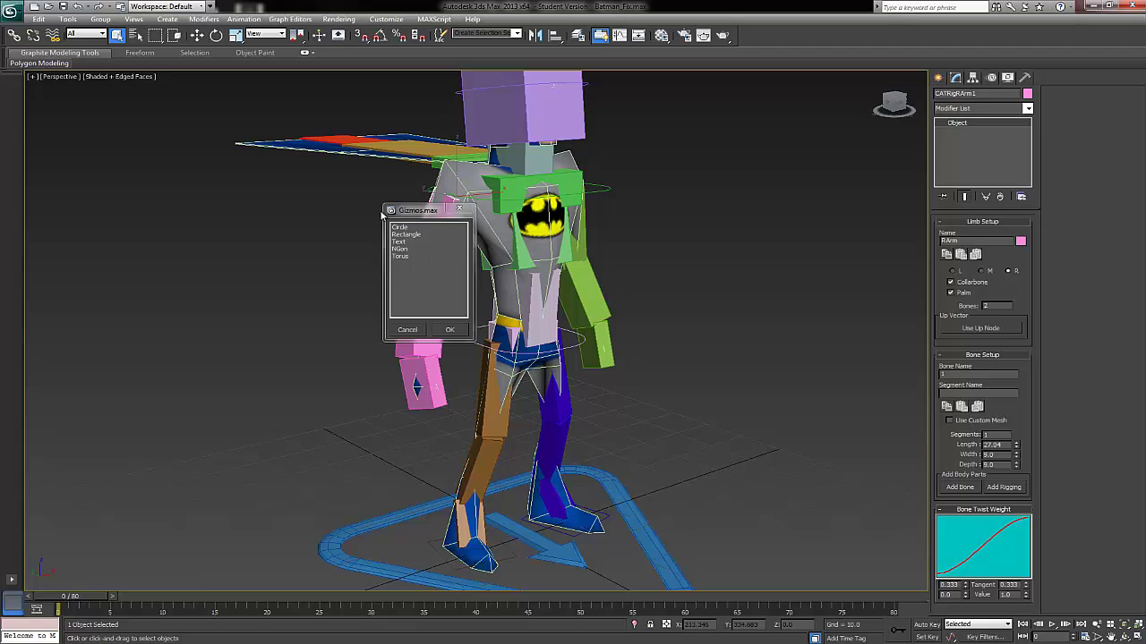
drag(394, 210, 241, 203)
click(267, 220)
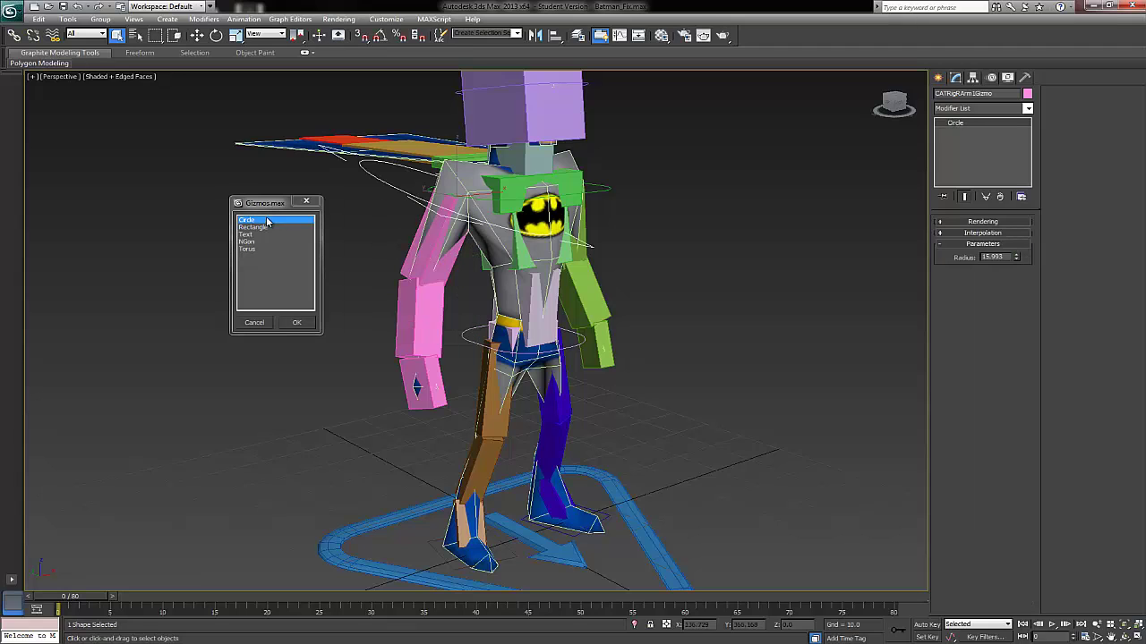
click(294, 324)
drag(1017, 260, 1008, 291)
Step: Add a Circle gizmo to the right forearm bone and reduce its radius to about 6.4
alt+middle_drag(531, 227, 506, 251)
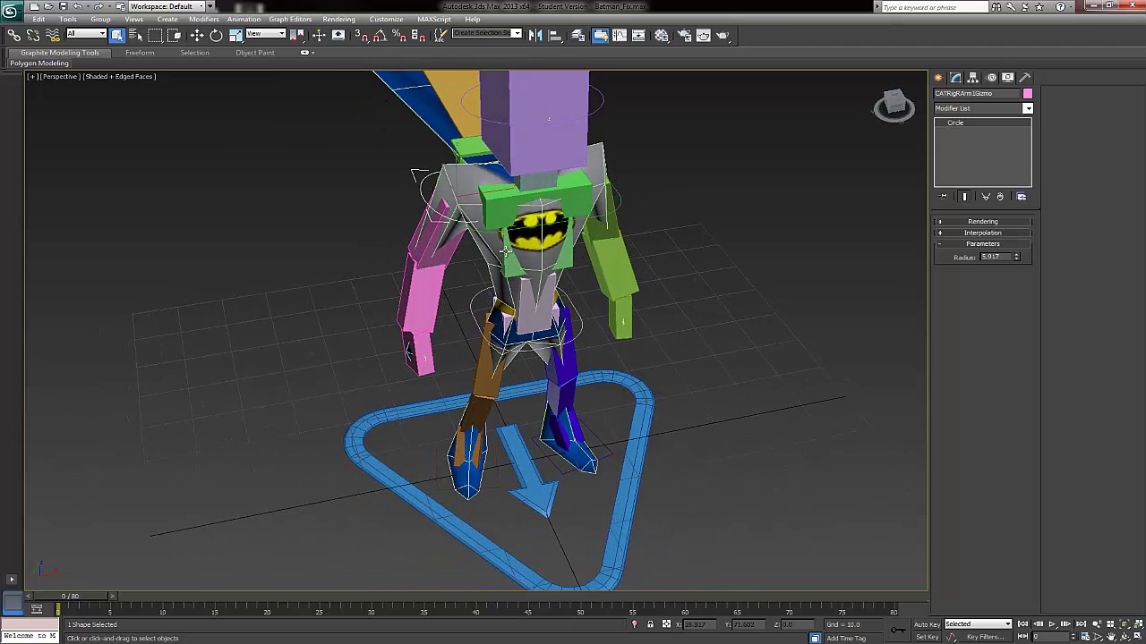
click(417, 285)
right_click(418, 284)
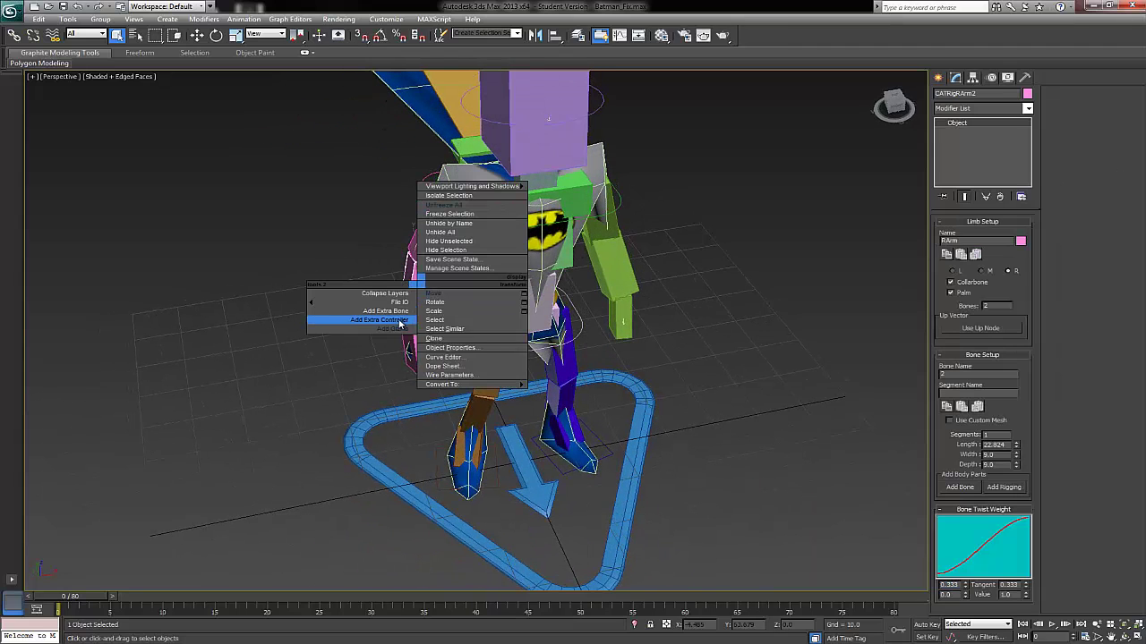
click(391, 330)
click(385, 278)
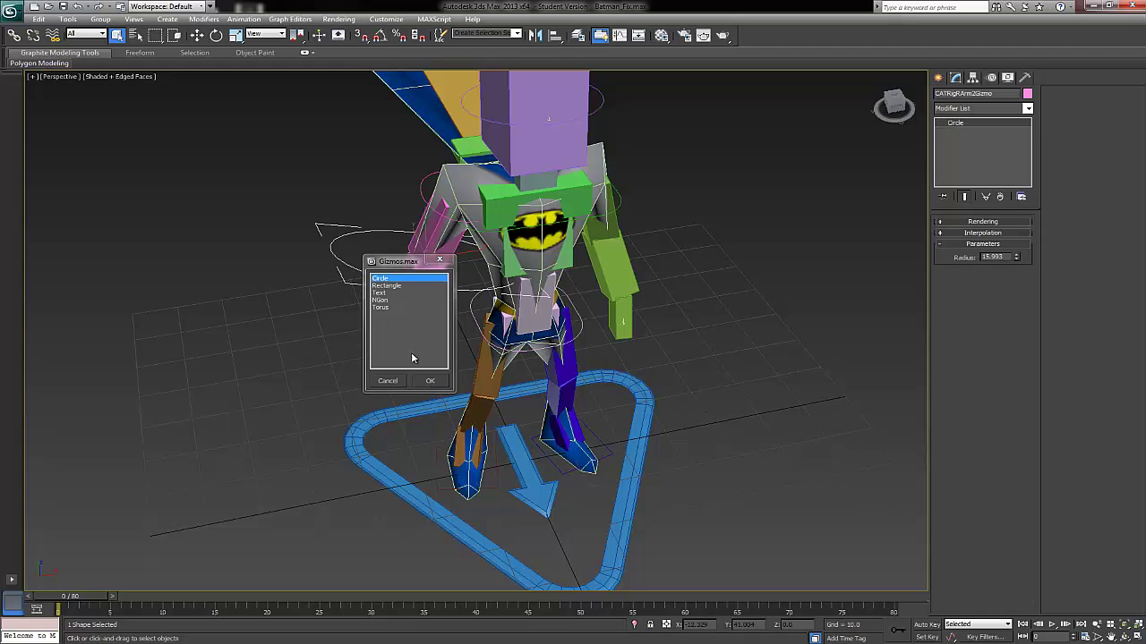
click(430, 381)
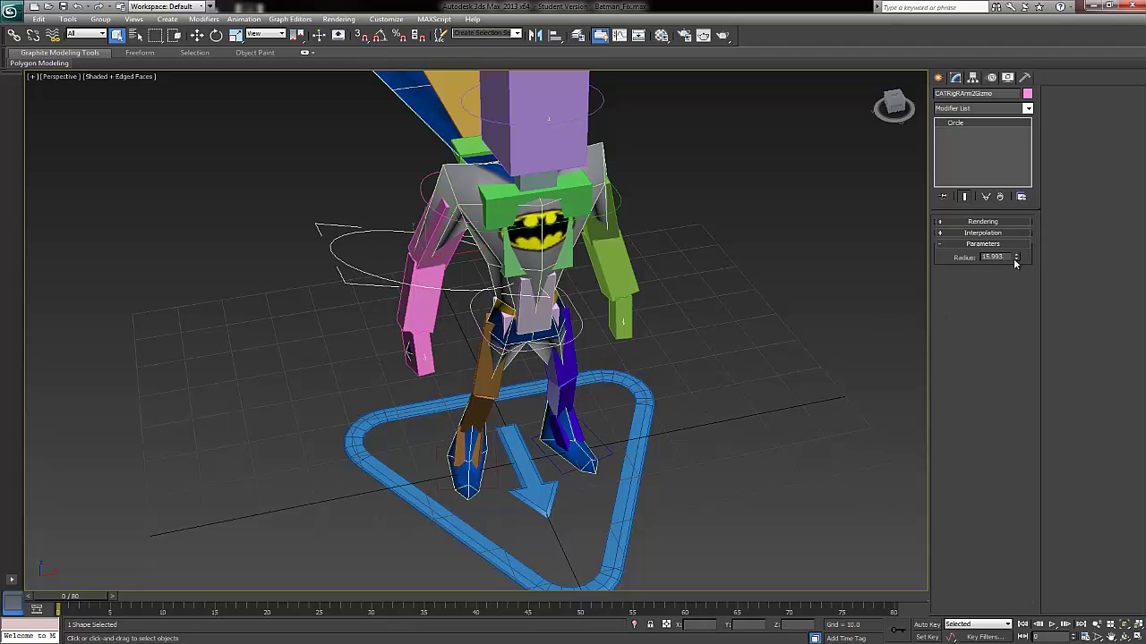
drag(1015, 261, 1009, 303)
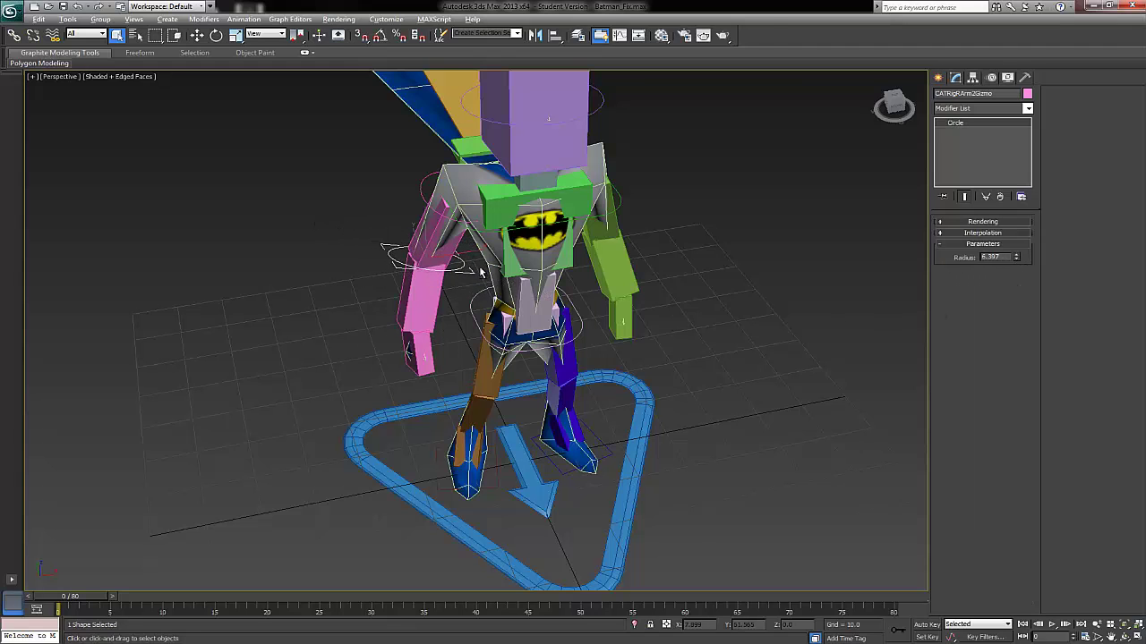
Step: Add a Circle gizmo to the right palm bone and shrink its radius to fit around the wrist
alt+middle_drag(480, 273, 434, 354)
click(434, 353)
right_click(434, 349)
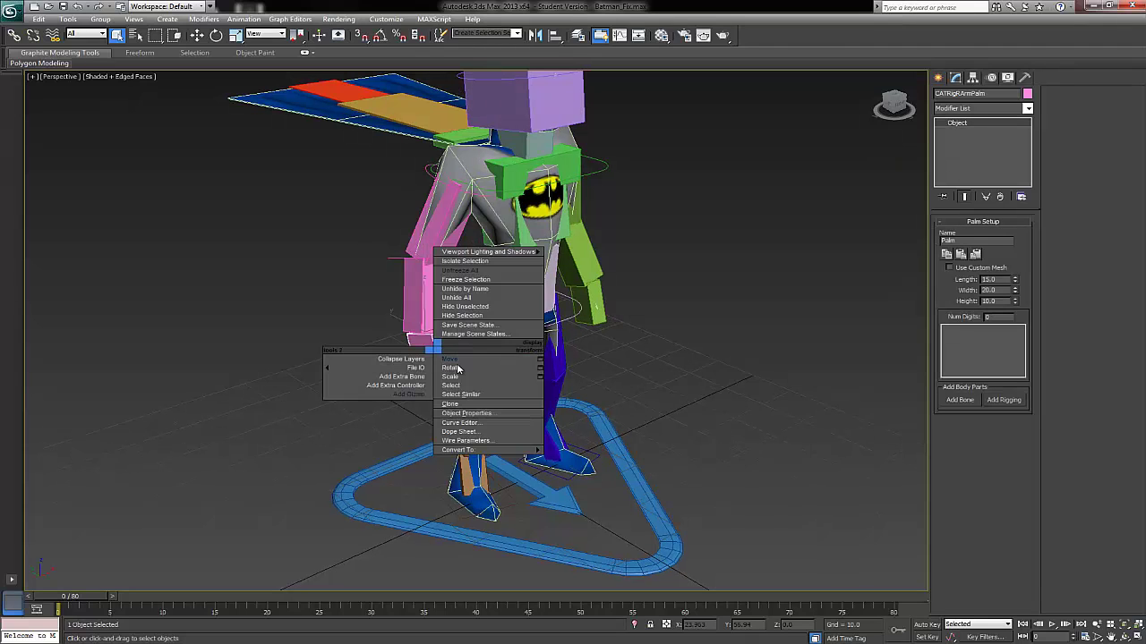
click(417, 395)
click(412, 349)
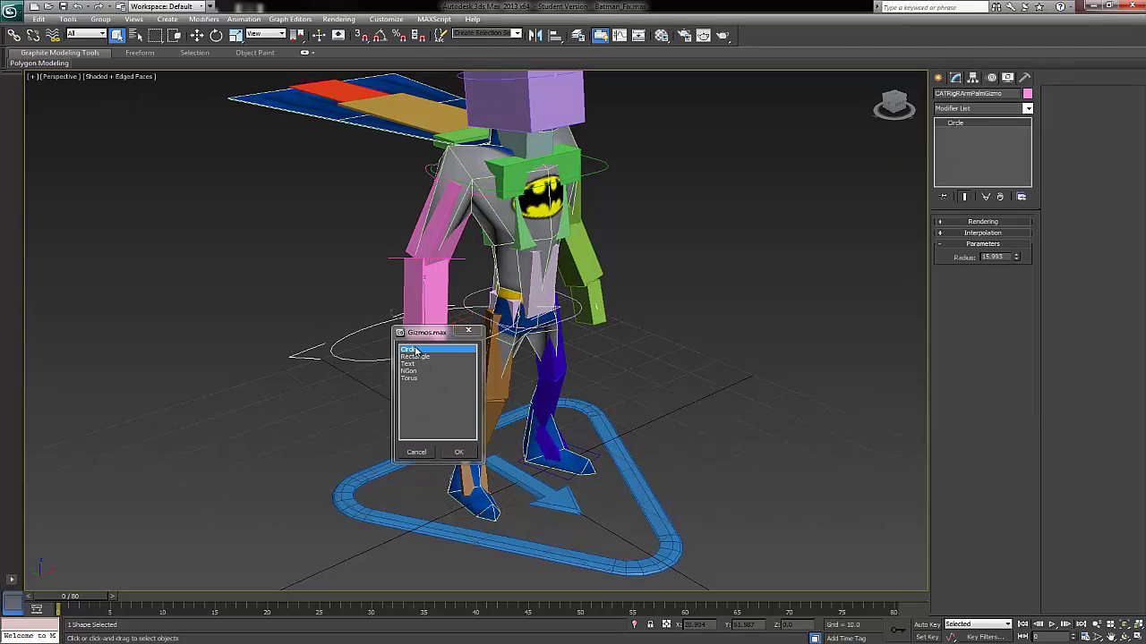
click(456, 452)
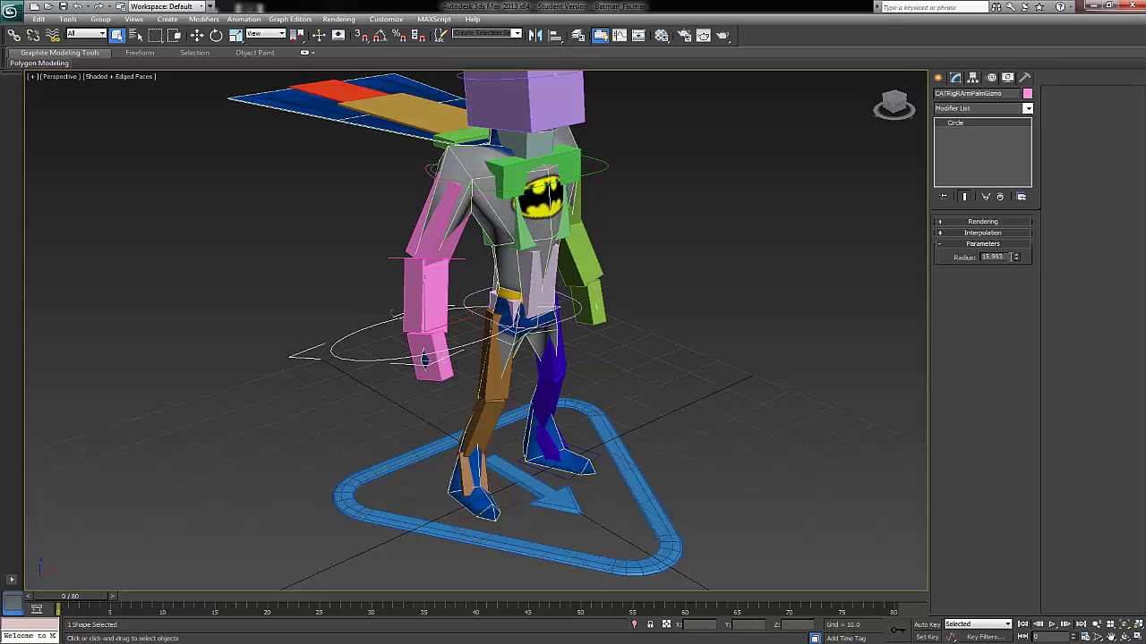
drag(1015, 257, 1011, 296)
Step: Add a Circle gizmo to the left upper arm bone and reduce its radius to about 6.4
alt+middle_drag(659, 246, 619, 243)
click(619, 243)
right_click(619, 243)
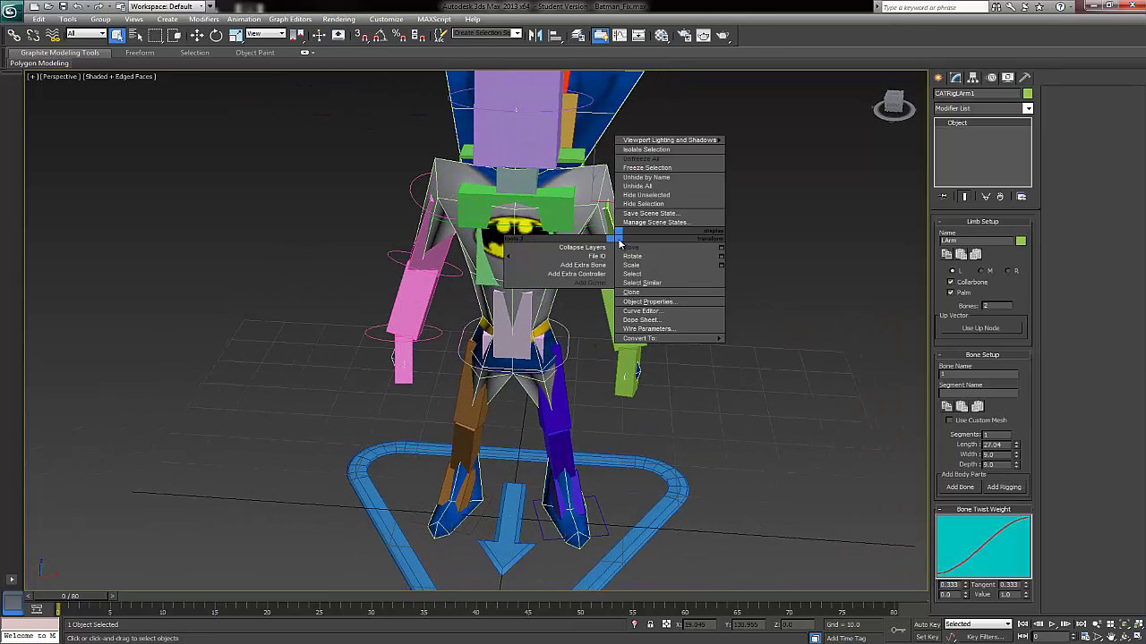
click(583, 284)
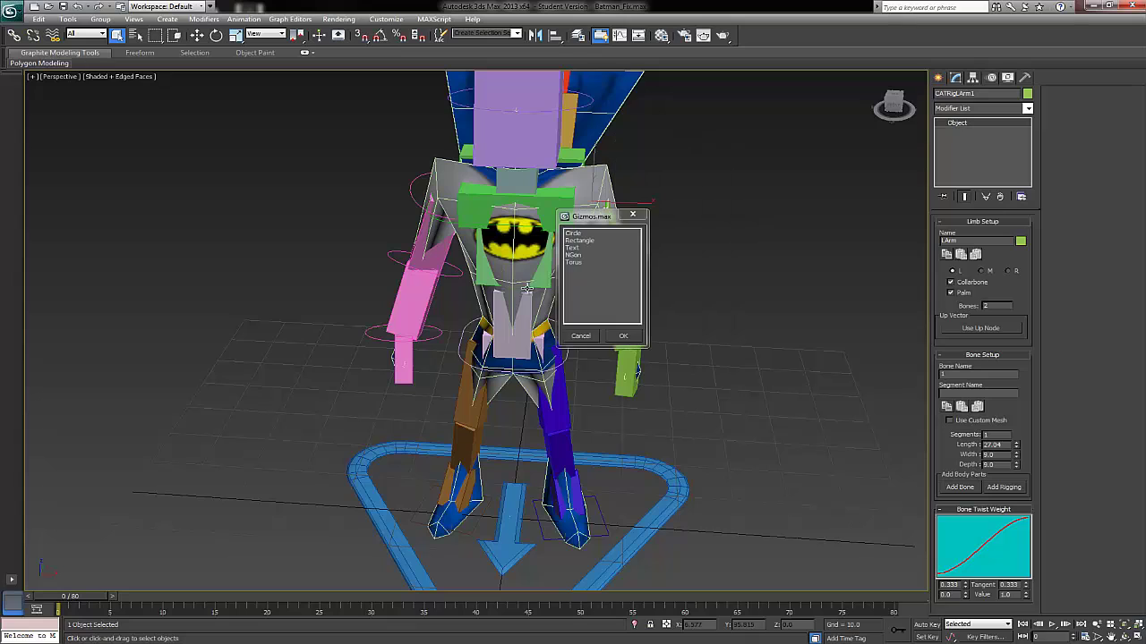
click(573, 234)
click(623, 336)
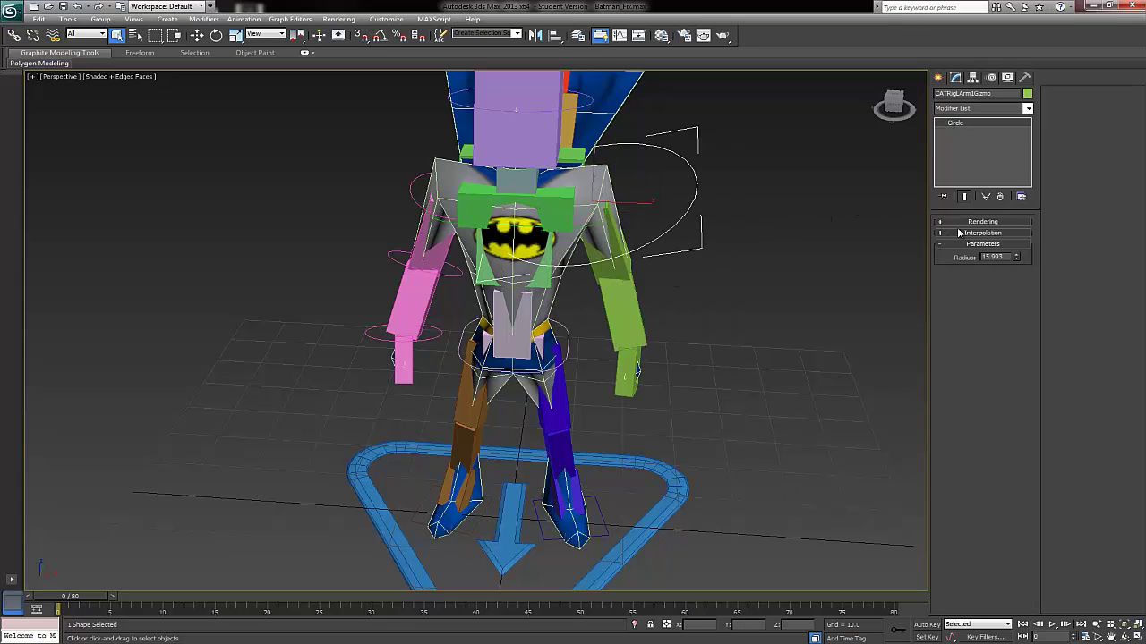
drag(1016, 258, 1014, 291)
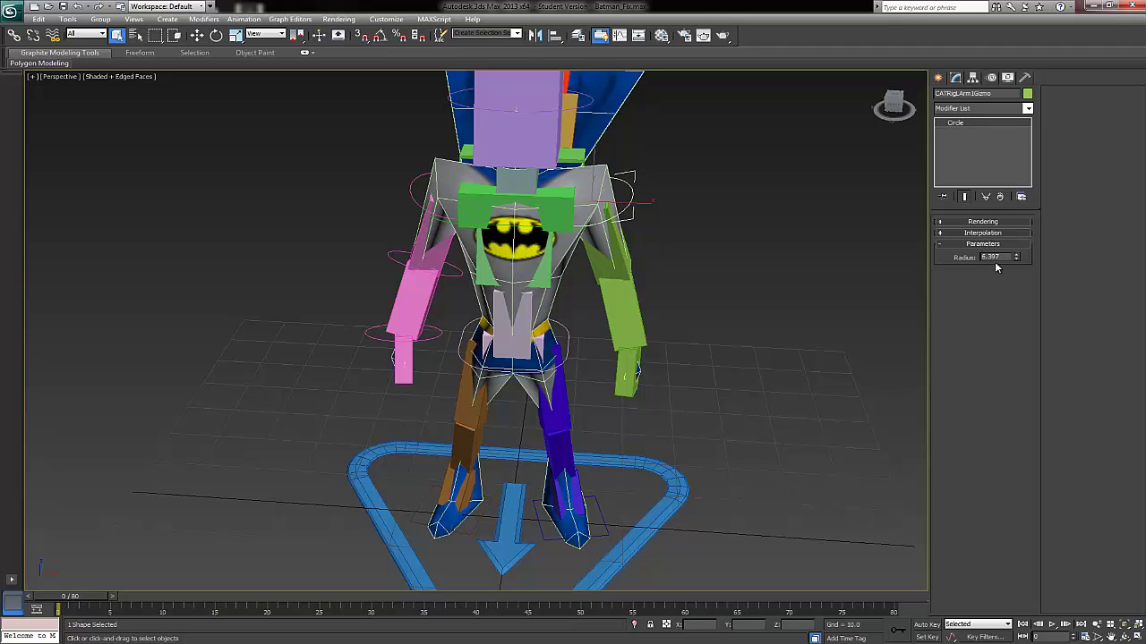
Step: Add a Circle gizmo to the left forearm bone and shrink its radius to fit around the elbow
click(610, 289)
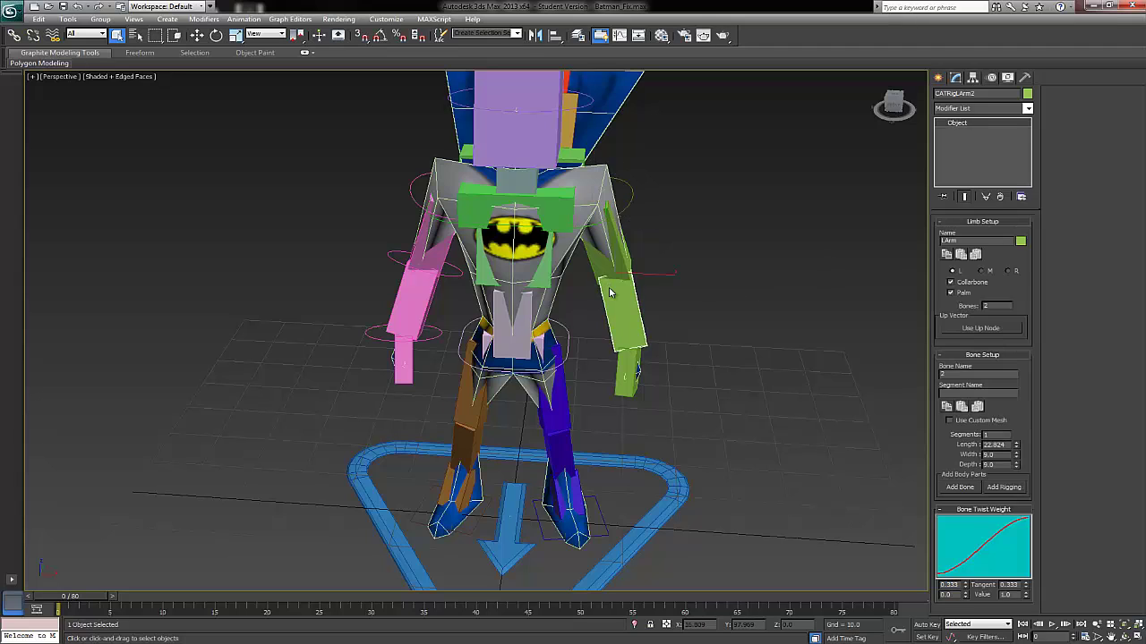
right_click(606, 286)
click(599, 340)
click(587, 289)
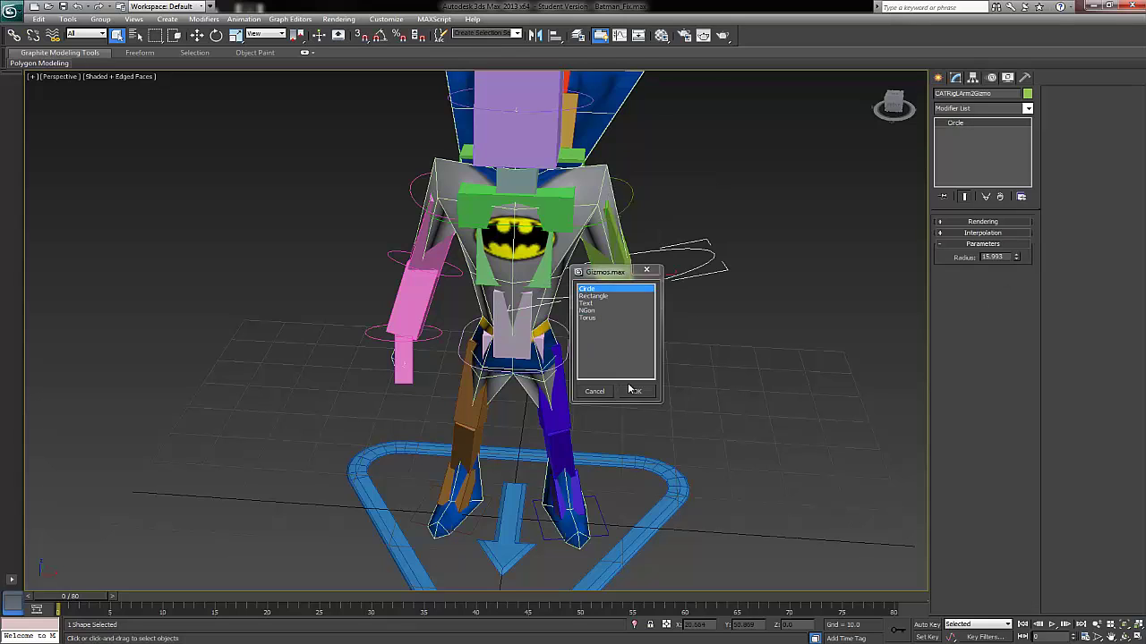
click(636, 391)
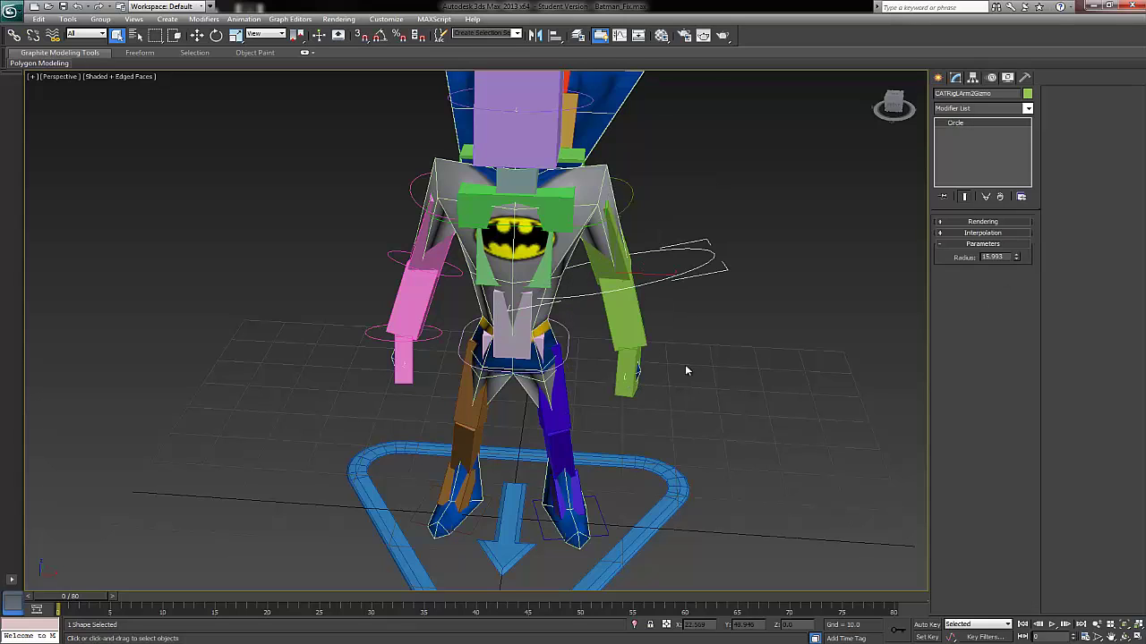
click(735, 331)
Step: Add a Circle gizmo to the left palm bone with a radius of 6.5
click(624, 358)
right_click(624, 358)
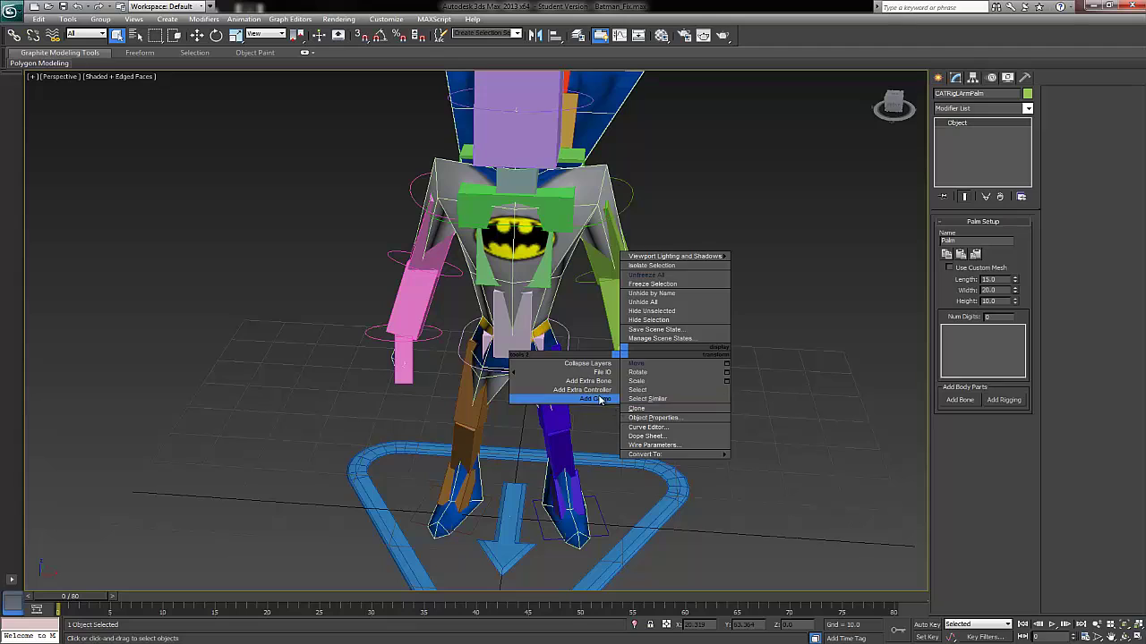
click(602, 401)
click(592, 347)
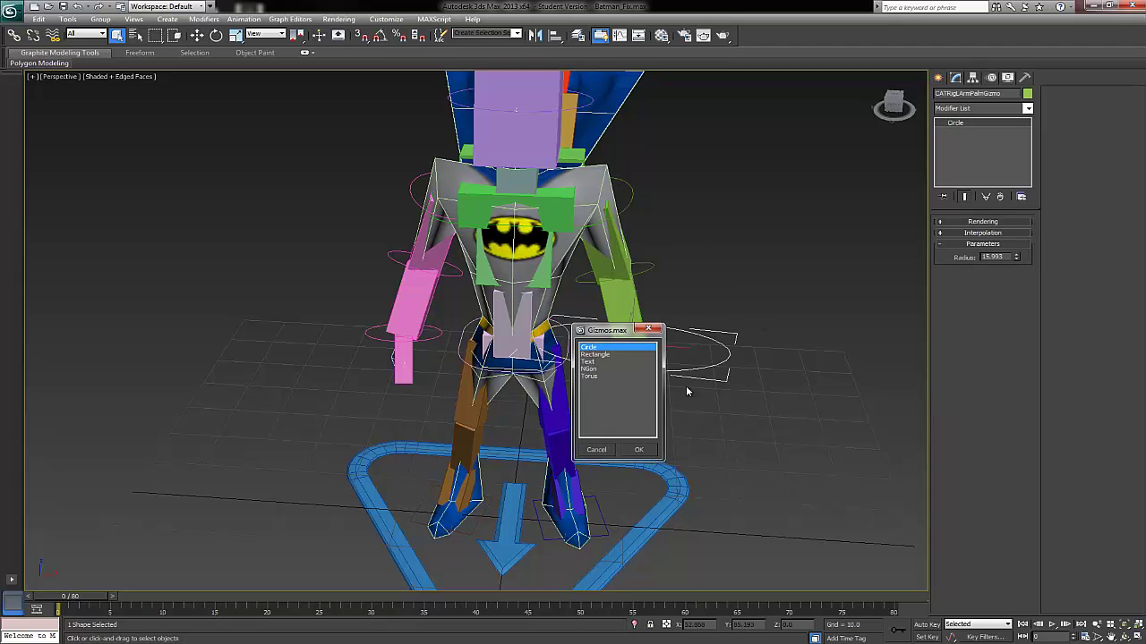
click(638, 449)
drag(1005, 257, 945, 260)
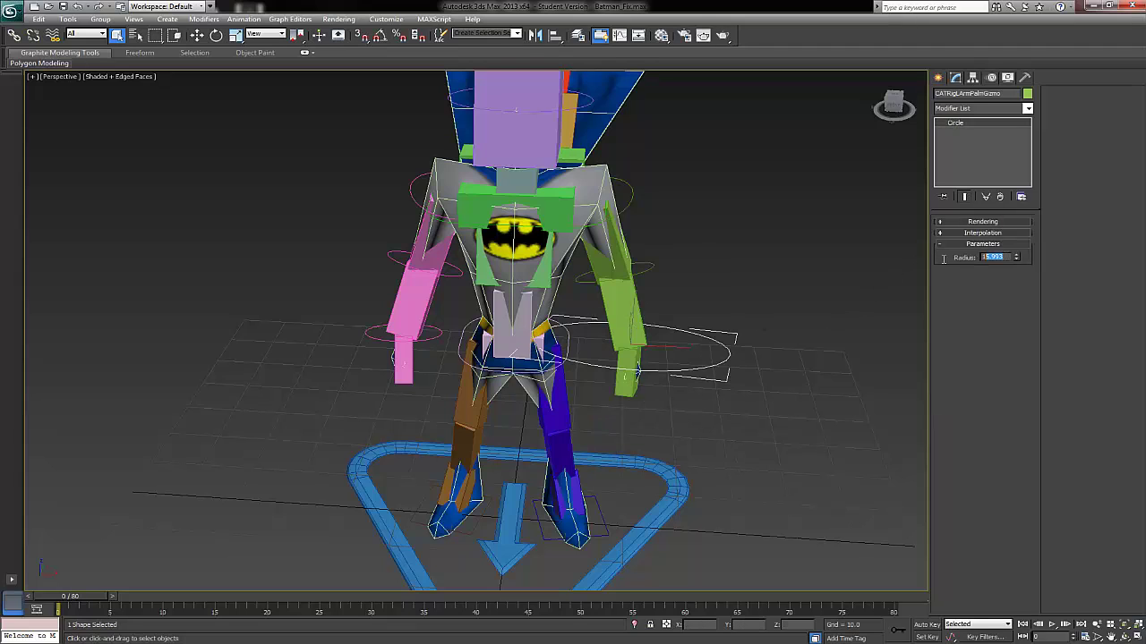
text(6.5)
click(700, 299)
Step: Hide the Bone Objects category and turn off edged faces in the perspective view
scroll(697, 302, down, 4)
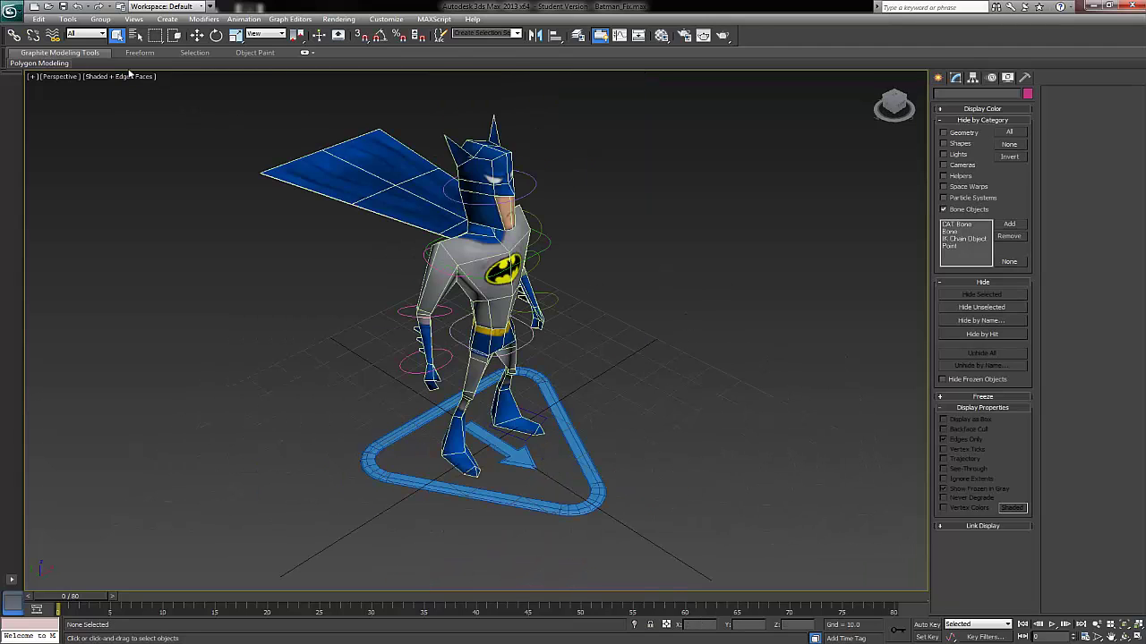
click(130, 76)
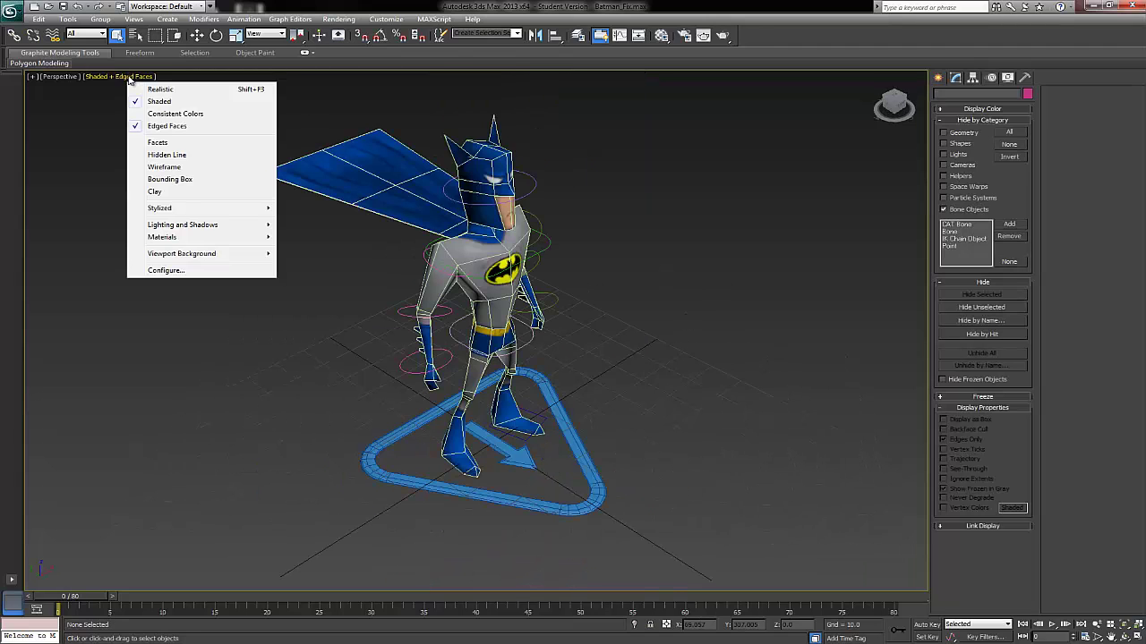
click(154, 127)
Step: Test the head gizmo by rotating the head with it
alt+middle_drag(547, 238, 541, 223)
click(530, 185)
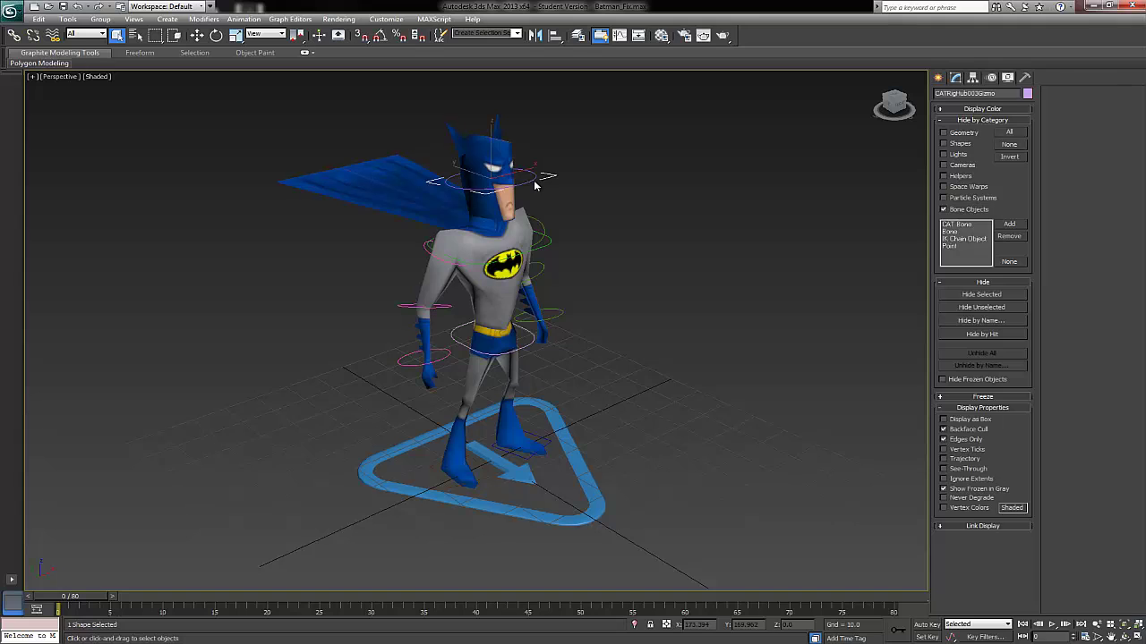
right_click(532, 187)
click(540, 204)
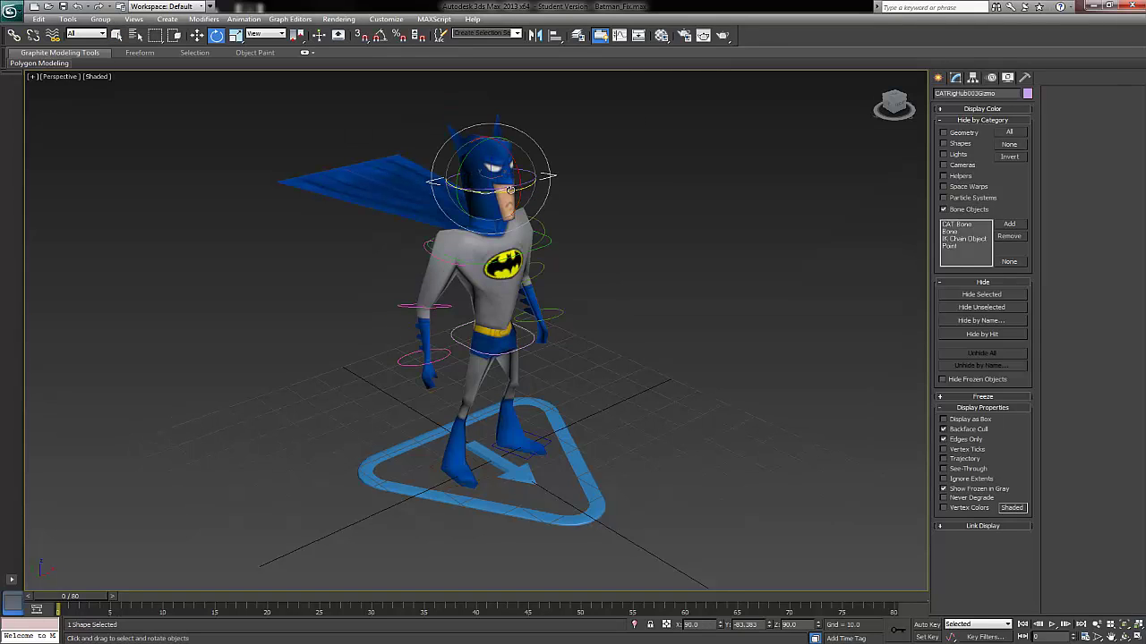
drag(510, 189, 457, 238)
click(500, 260)
Step: Test the pelvis gizmo by rotating and moving the hips with it
click(494, 338)
drag(494, 351, 563, 329)
right_click(563, 329)
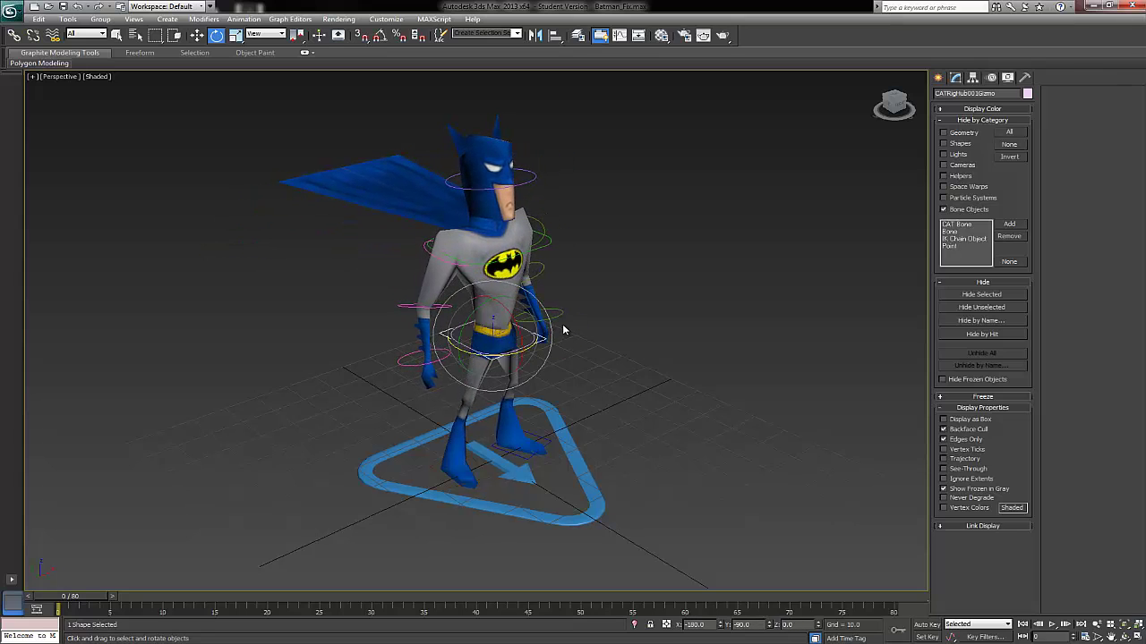
key(w)
drag(491, 310, 407, 319)
Step: Select the right forearm gizmo and activate Rotate to test the arm
click(435, 306)
right_click(435, 309)
click(433, 318)
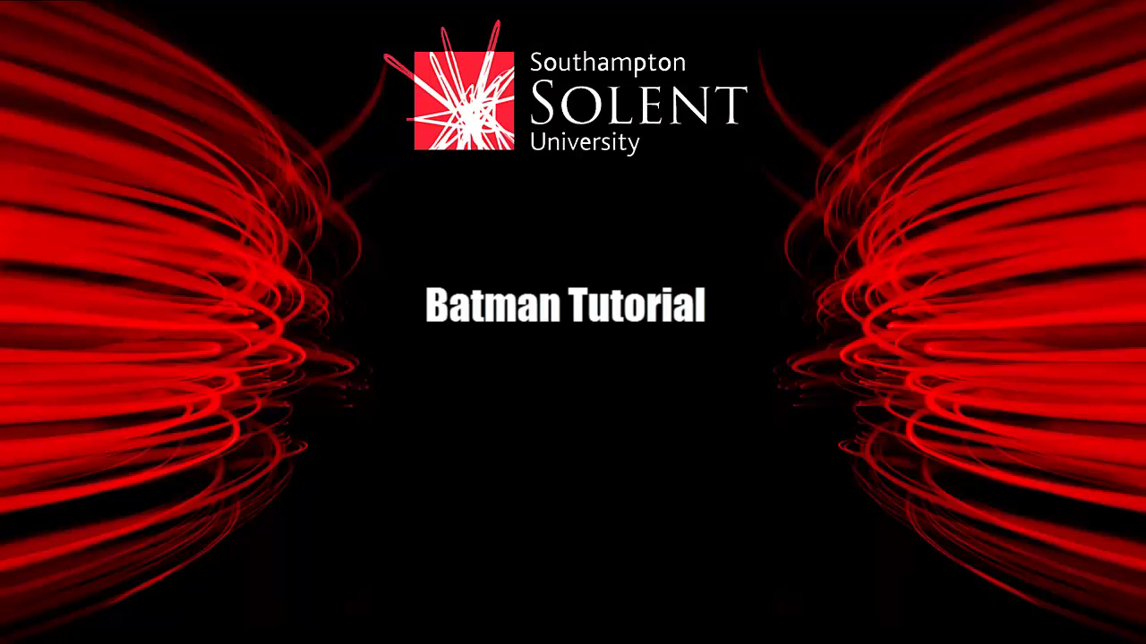